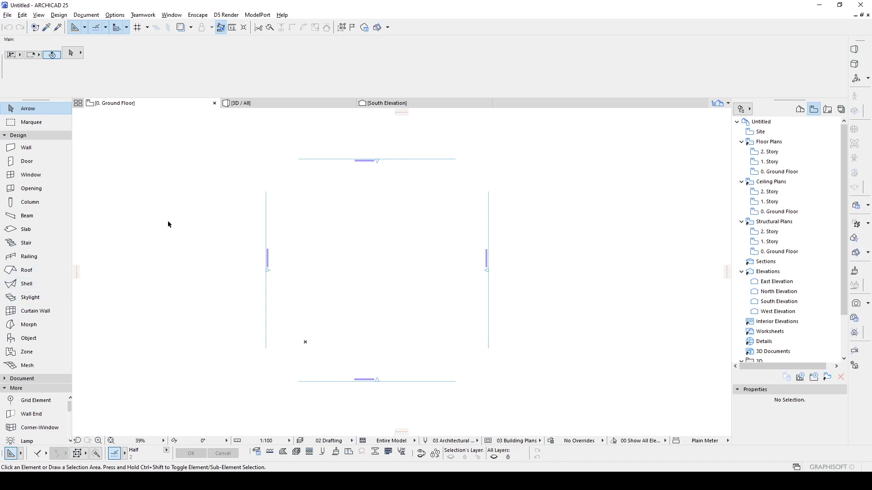
Set up the Shell tool with a basic reinforced concrete structure, ruled geometry and the detailed construction method.
click(28, 284)
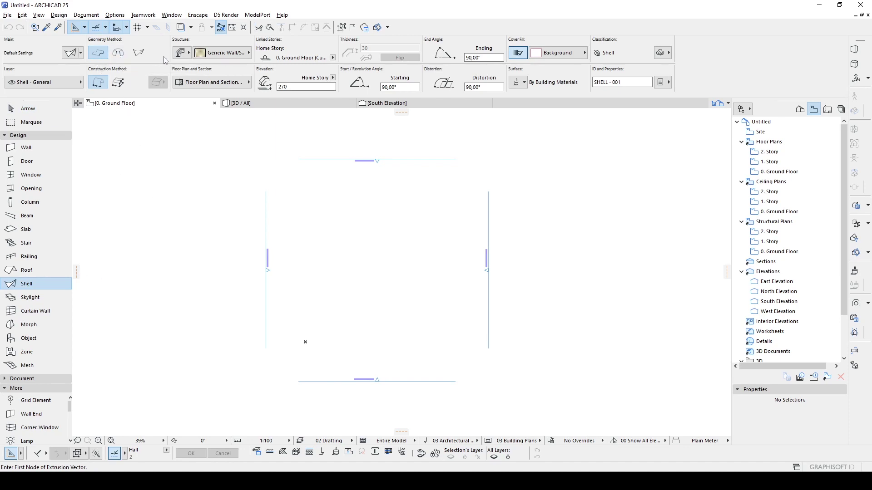
click(180, 52)
click(195, 53)
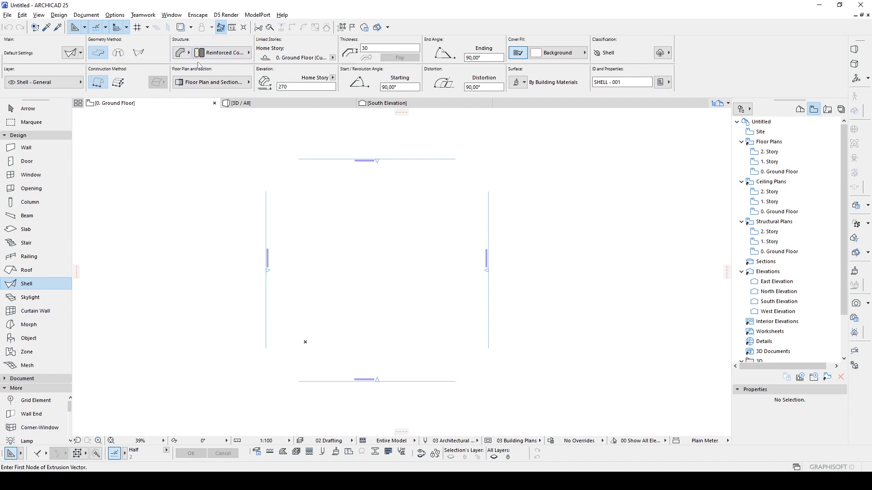
click(138, 53)
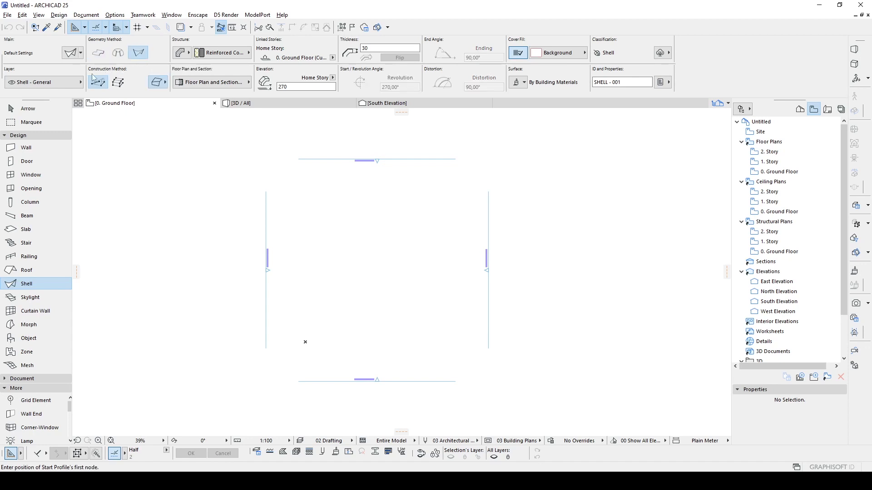
click(118, 85)
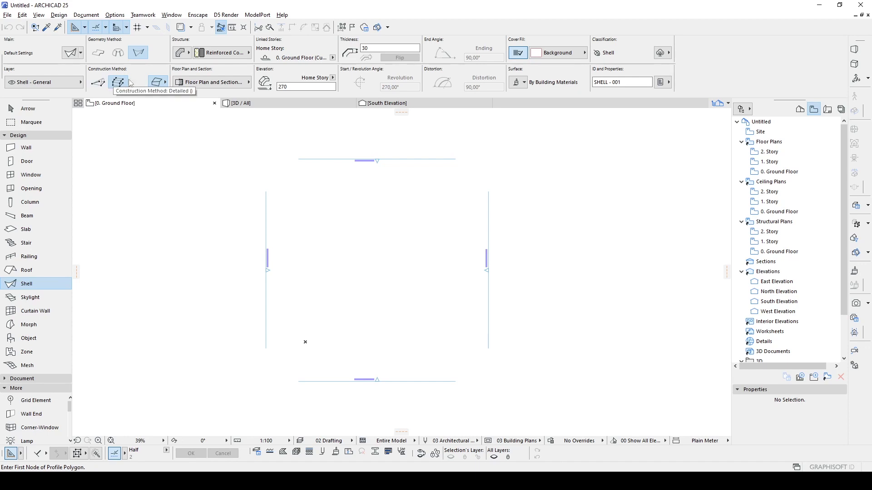
click(157, 84)
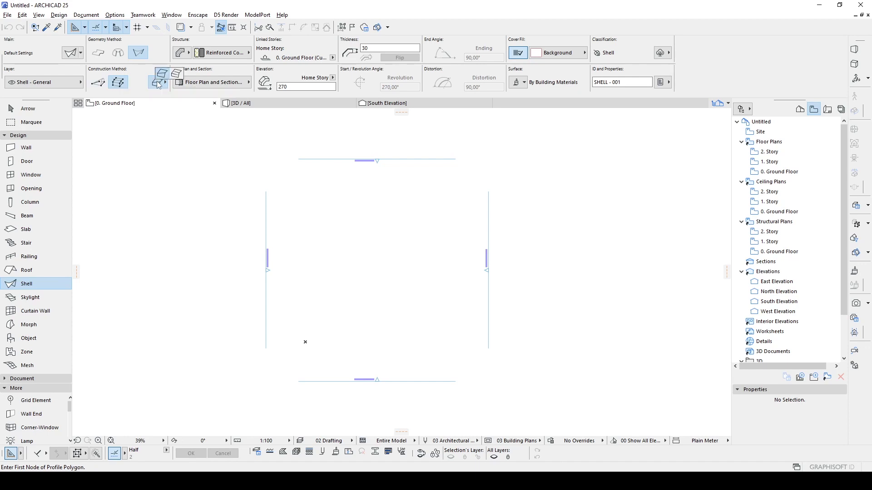
click(177, 74)
Draw the first profile's opening arc as a shallow upward bulge between the West and East Elevation lines, defining its tangent first.
scroll(330, 220, up, 2)
middle_drag(393, 270, 387, 228)
scroll(362, 225, up, 1)
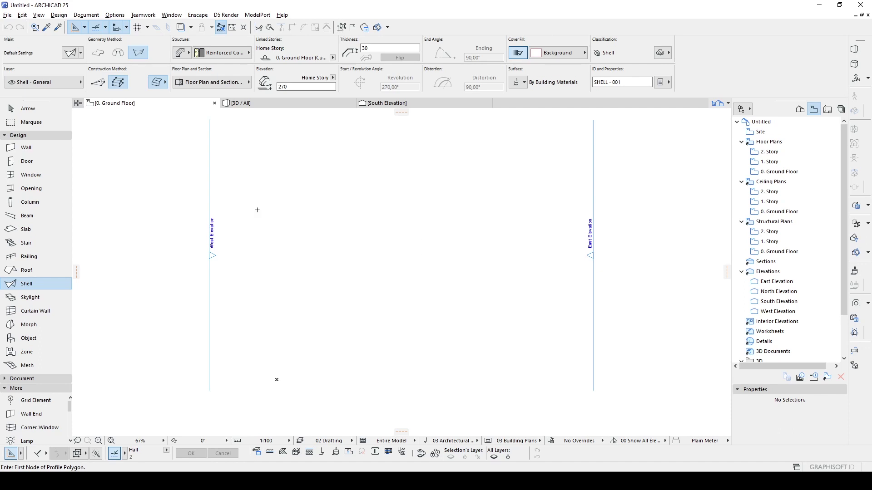
click(290, 251)
scroll(305, 222, up, 2)
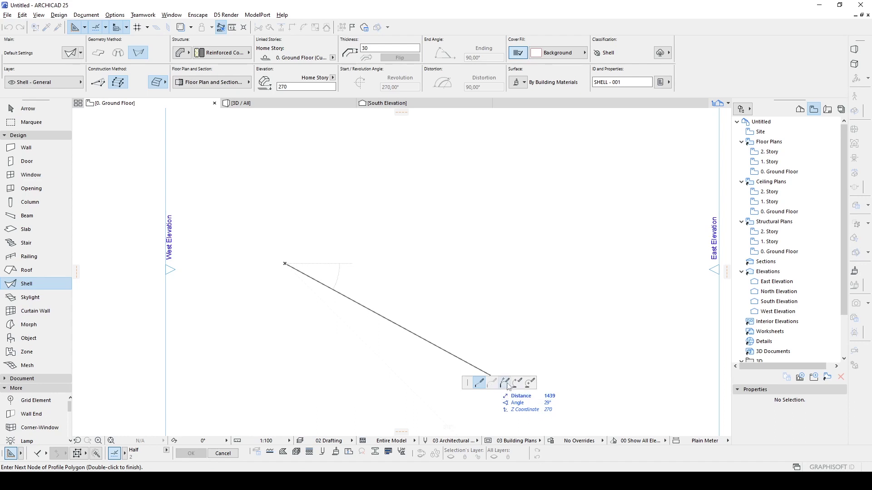
click(506, 384)
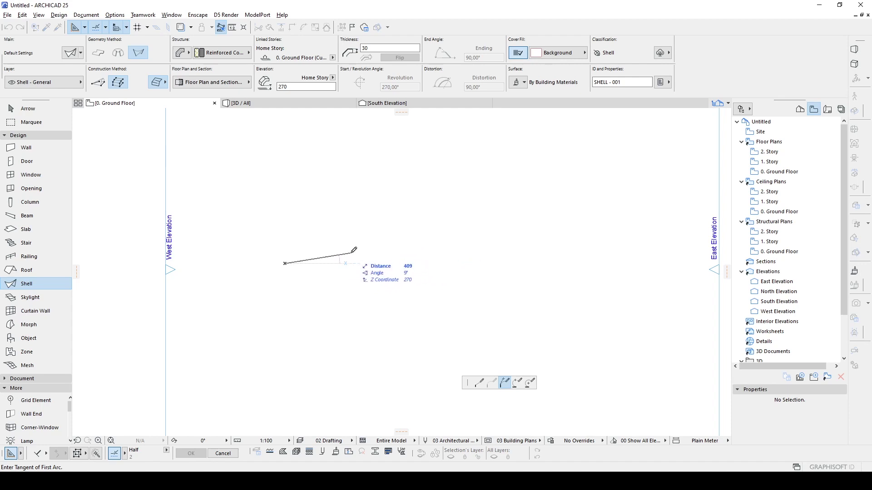
click(415, 245)
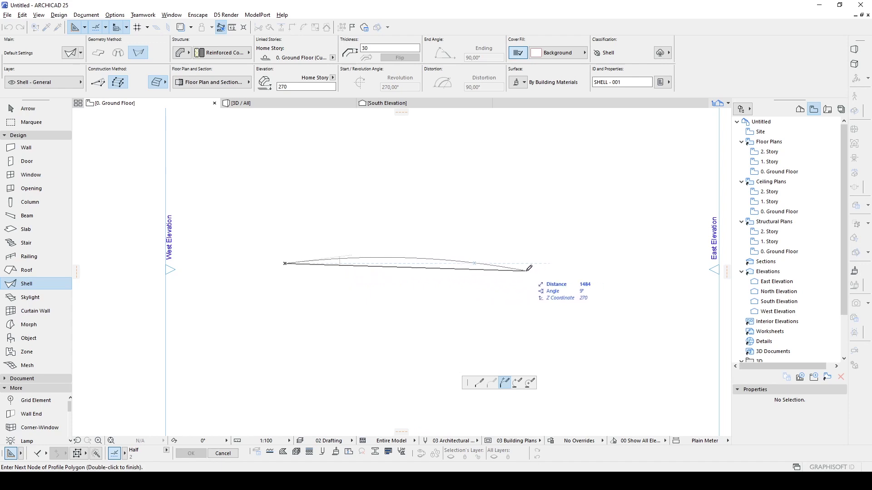
scroll(415, 270, down, 2)
scroll(459, 265, up, 1)
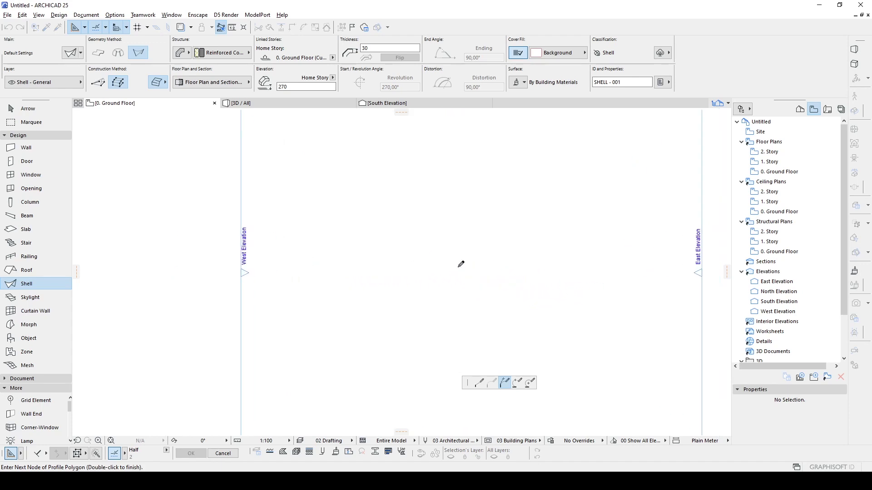
scroll(468, 262, up, 1)
click(473, 267)
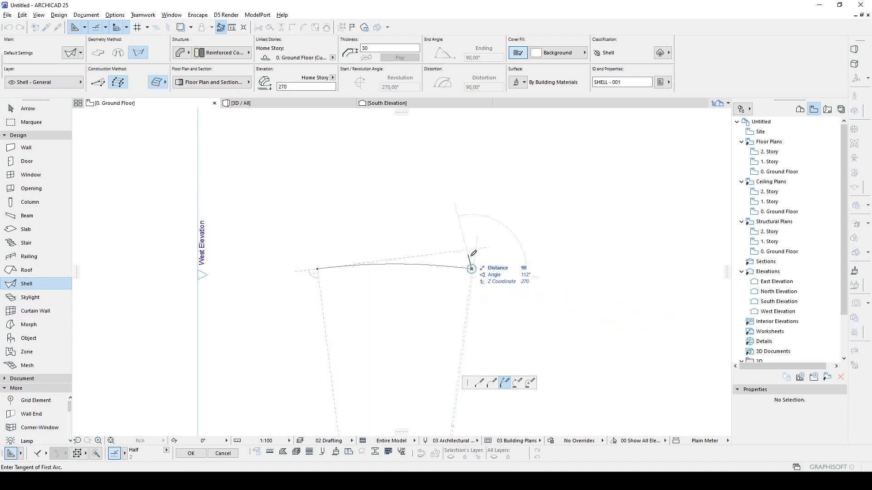
Finish the first profile with a tangential arc curving the opposite way and set the distance between profiles to 1500.
click(494, 384)
middle_drag(632, 253, 470, 232)
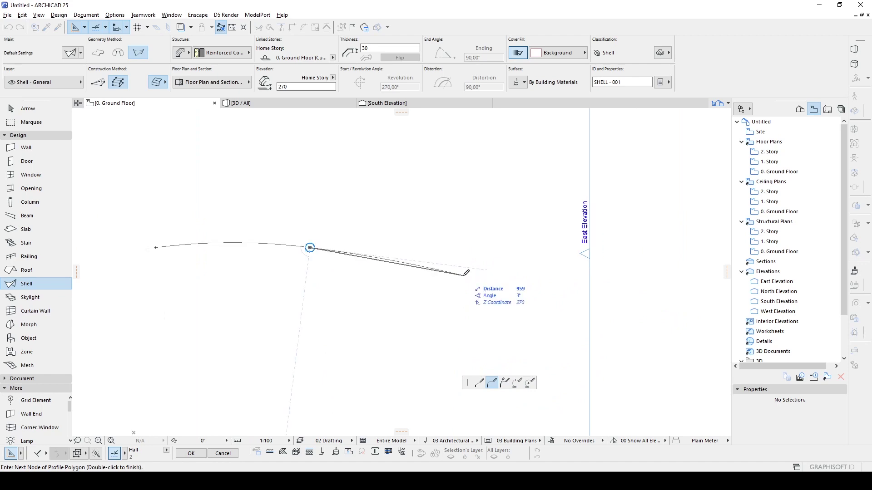
middle_drag(423, 264, 557, 272)
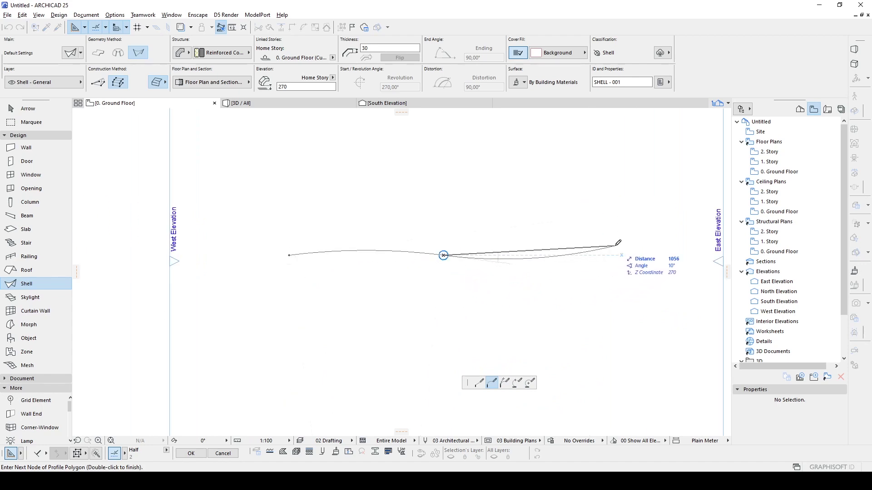
double_click(636, 252)
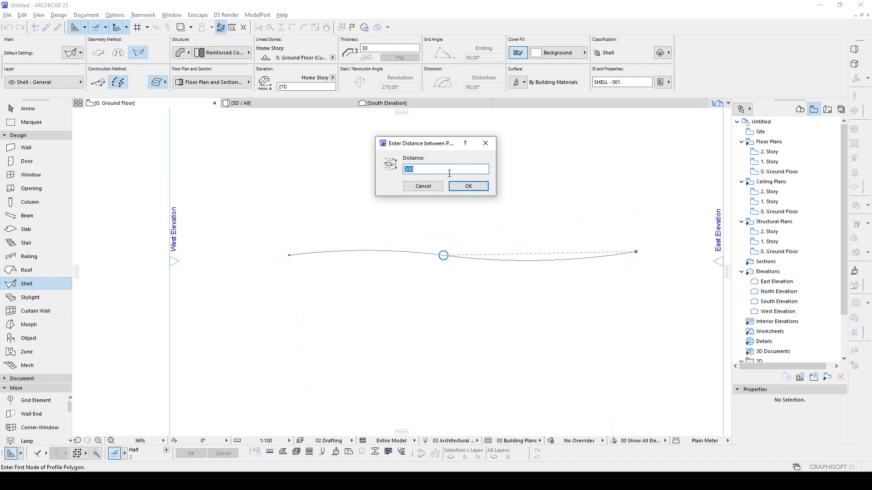
text(1500)
click(467, 186)
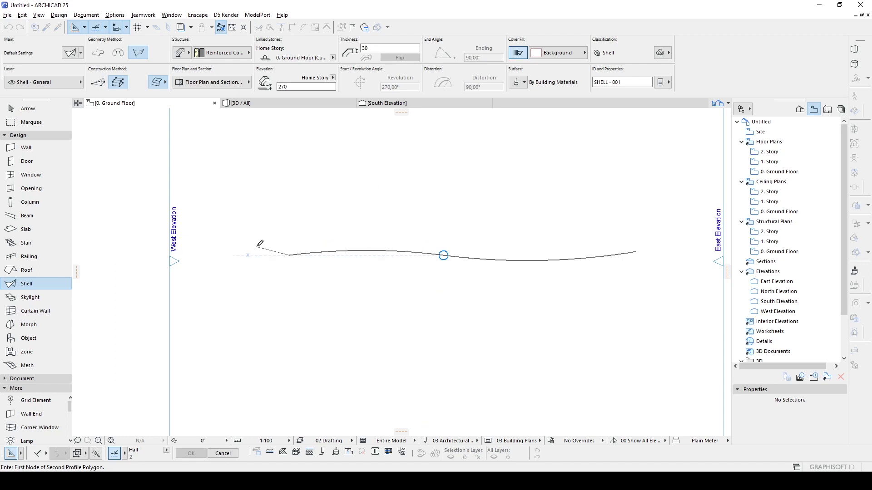
Draw the second profile from the first one's start point as two tangential arcs mirroring its wave, ending near the first profile's endpoint.
click(291, 254)
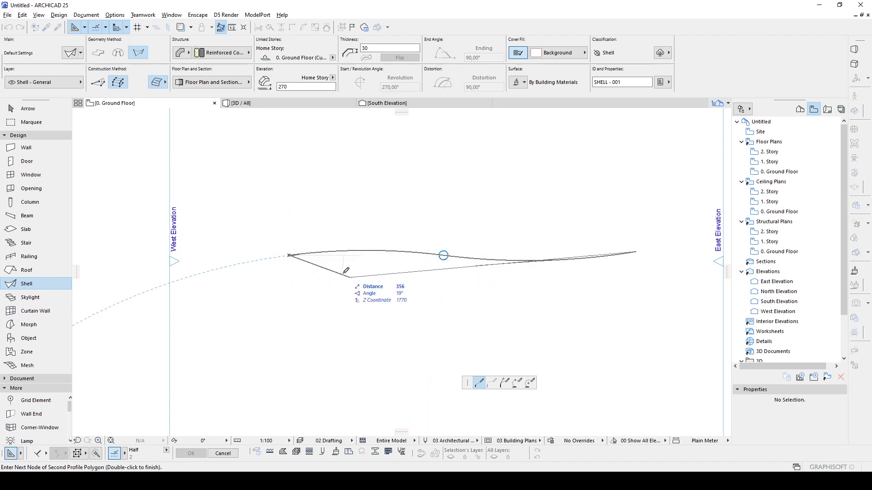
click(505, 383)
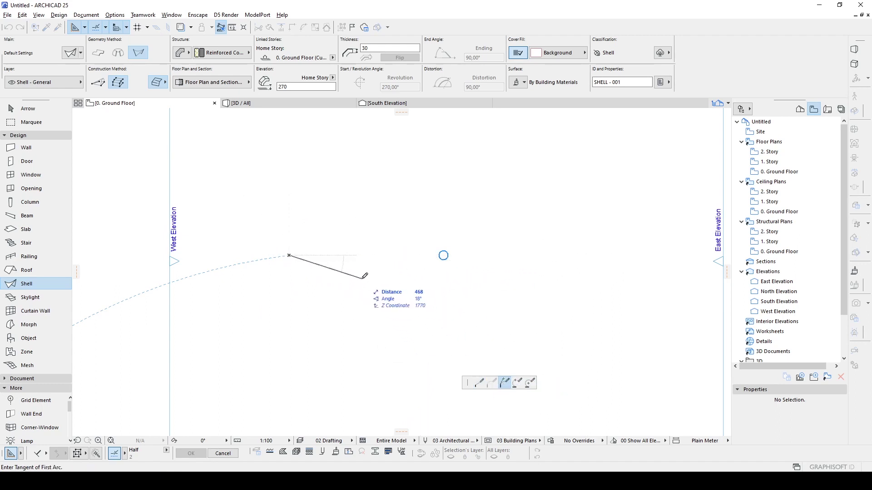
click(393, 267)
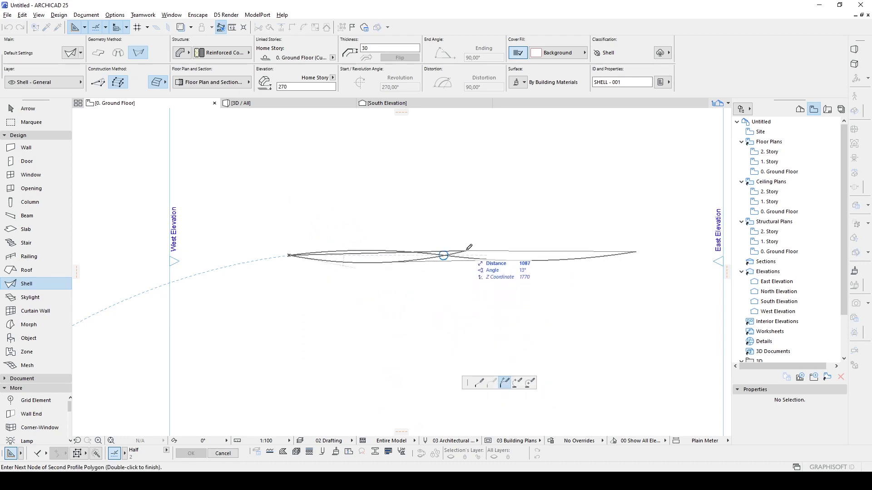
click(503, 247)
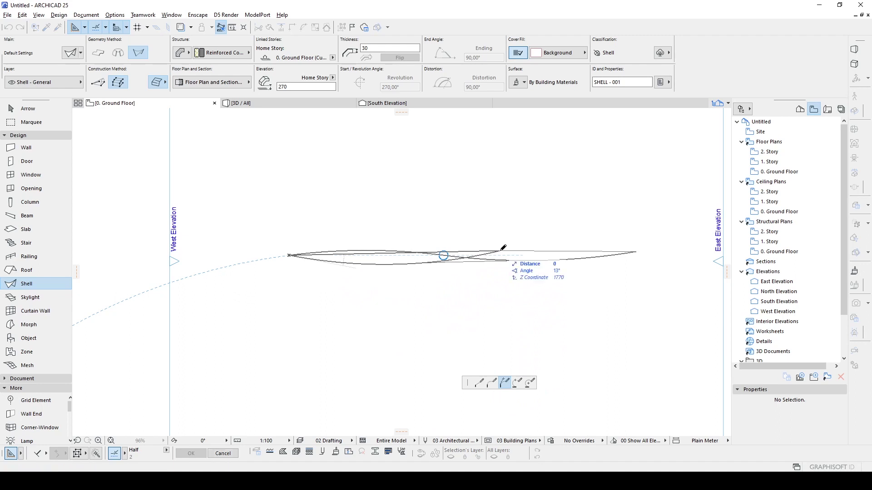
click(493, 384)
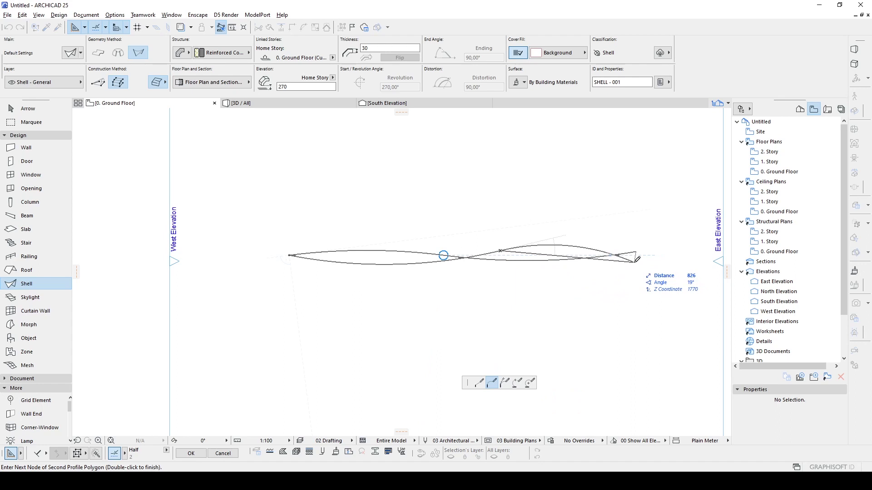
double_click(635, 260)
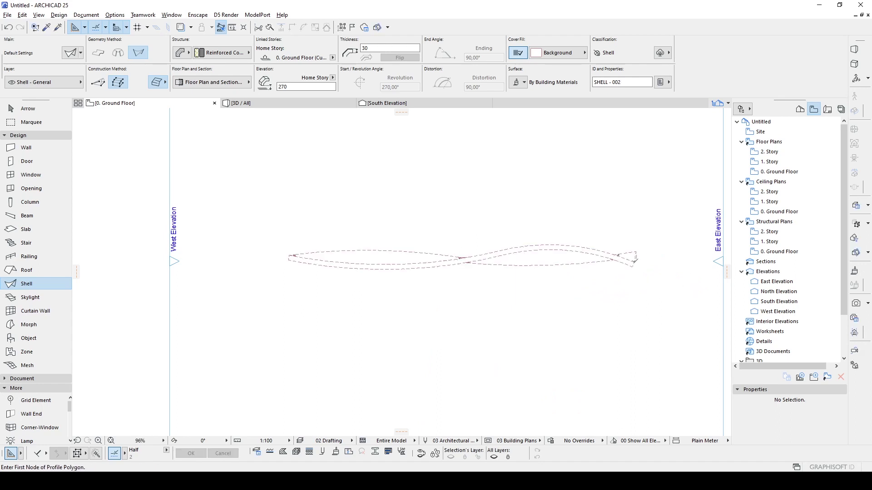
key(Escape)
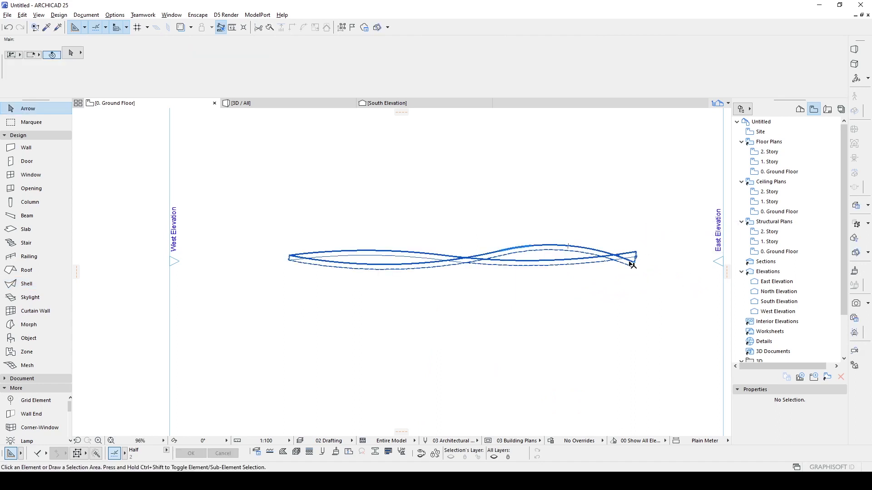
Examine the new ruled shell's curved form in the 3D view.
scroll(618, 259, down, 2)
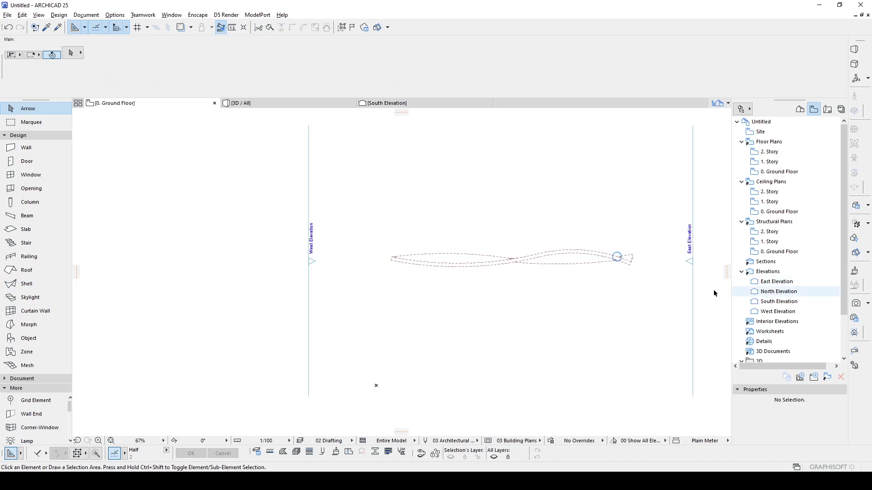
click(309, 102)
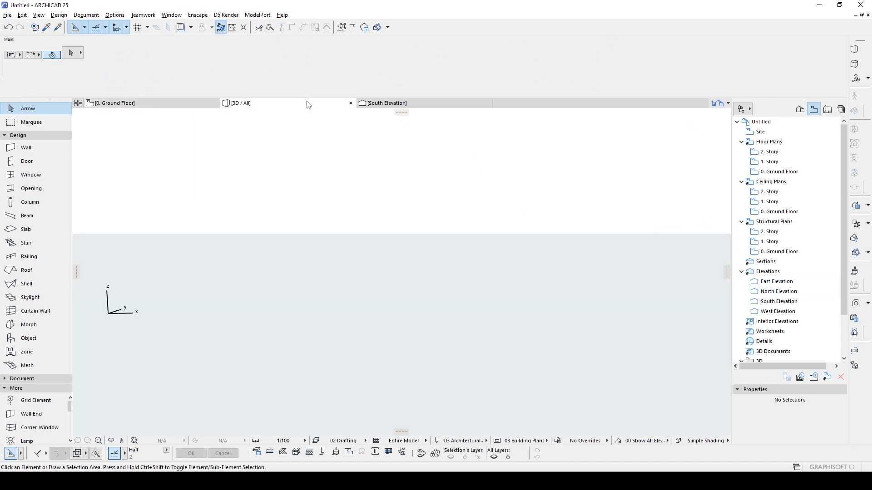
shift+middle_drag(597, 239, 543, 335)
click(464, 271)
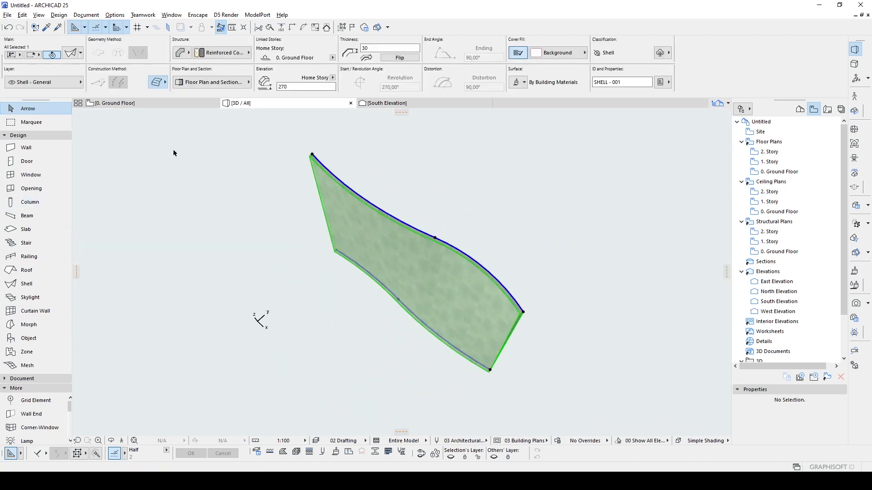
On the ground floor plan, increase the bulge of both arcs of the shell's second profile.
click(141, 104)
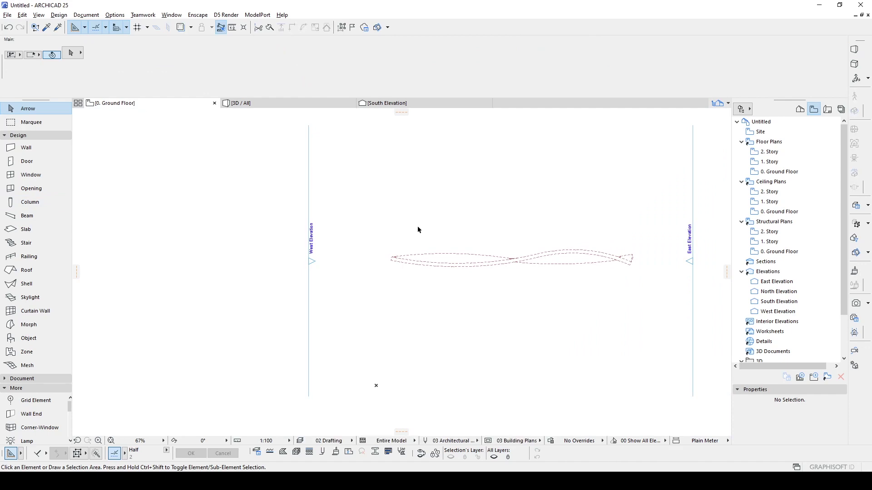
scroll(465, 266, up, 3)
click(436, 271)
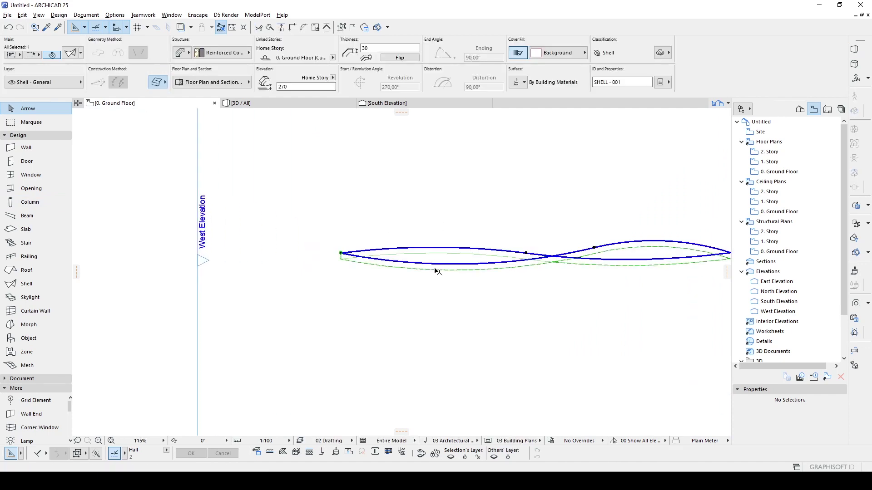
click(440, 264)
middle_drag(442, 264, 385, 244)
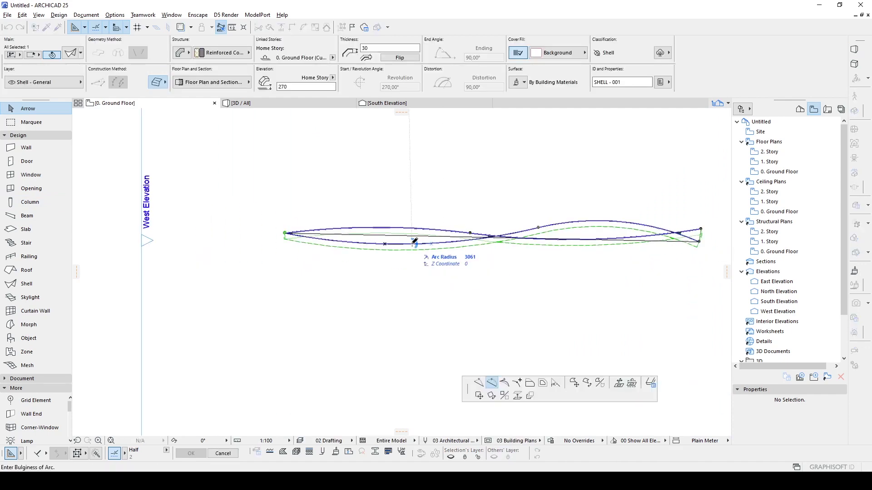
click(413, 252)
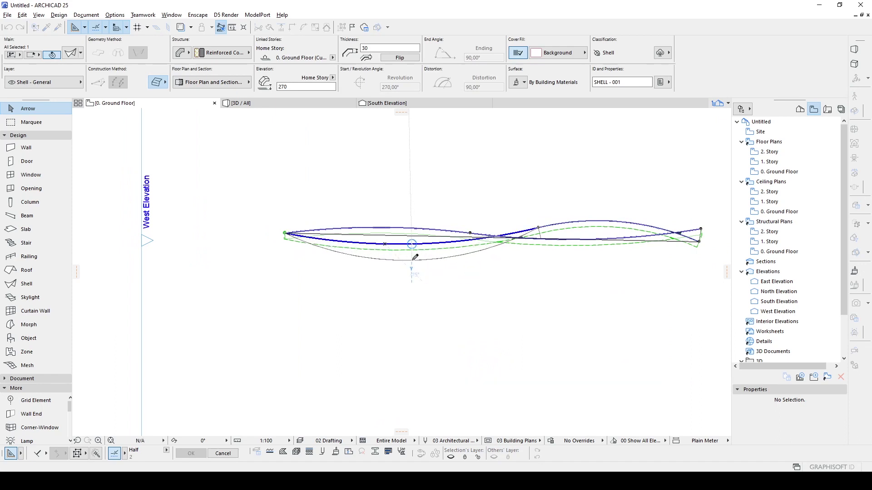
click(591, 222)
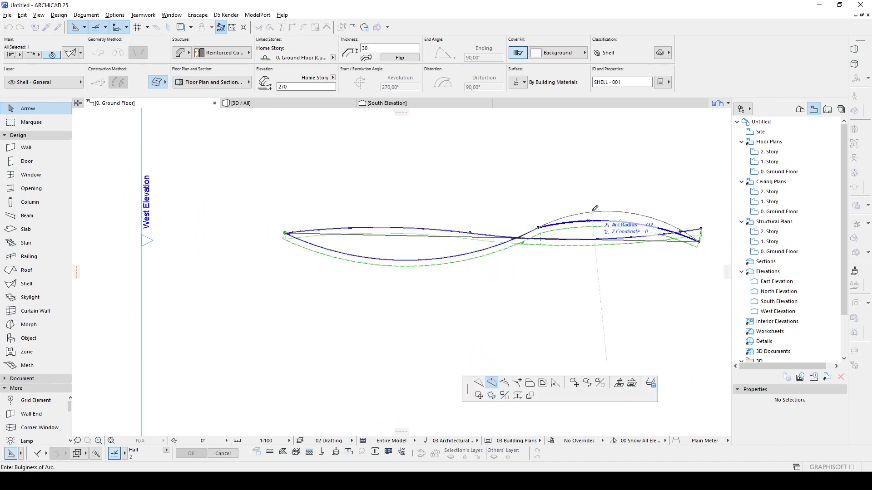
click(602, 208)
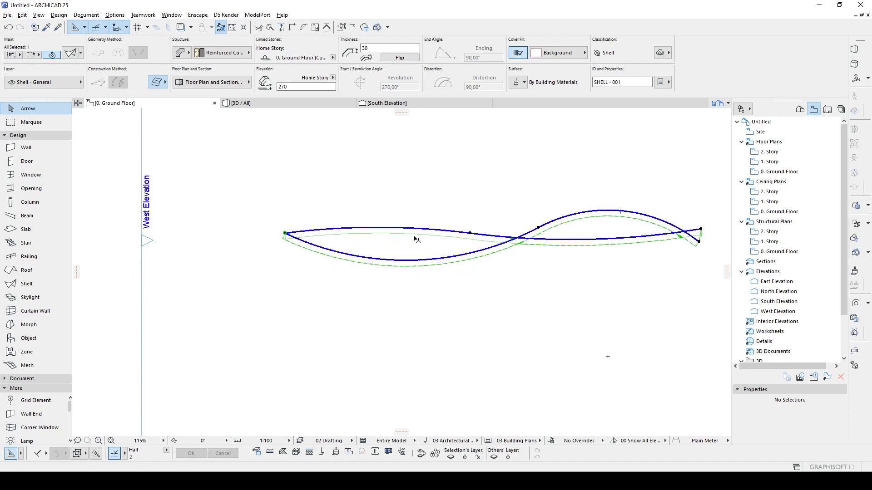
middle_drag(488, 260, 301, 258)
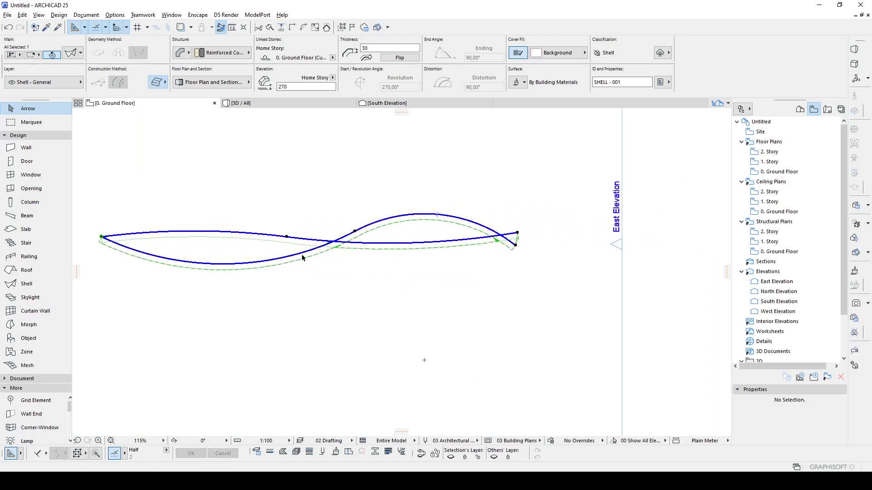
click(384, 277)
In the 3D view, override all three linked surfaces of the shell with Paint - Titanium White.
click(295, 106)
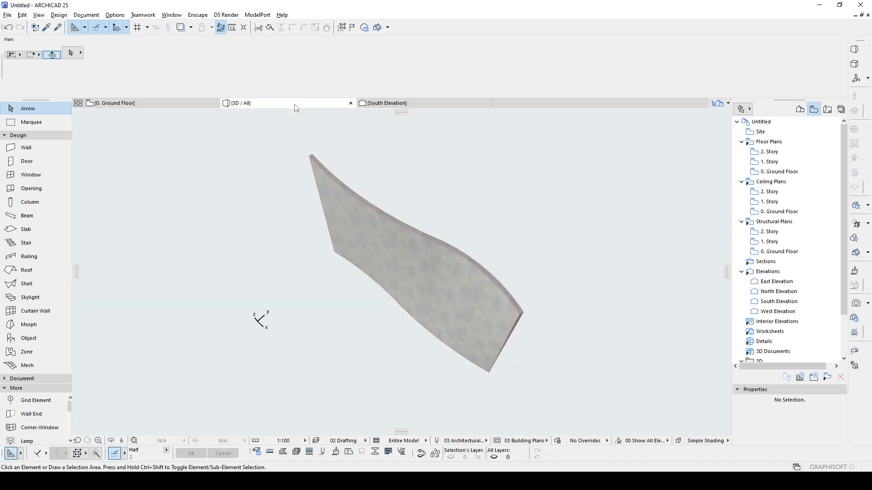
scroll(481, 222, down, 1)
click(414, 243)
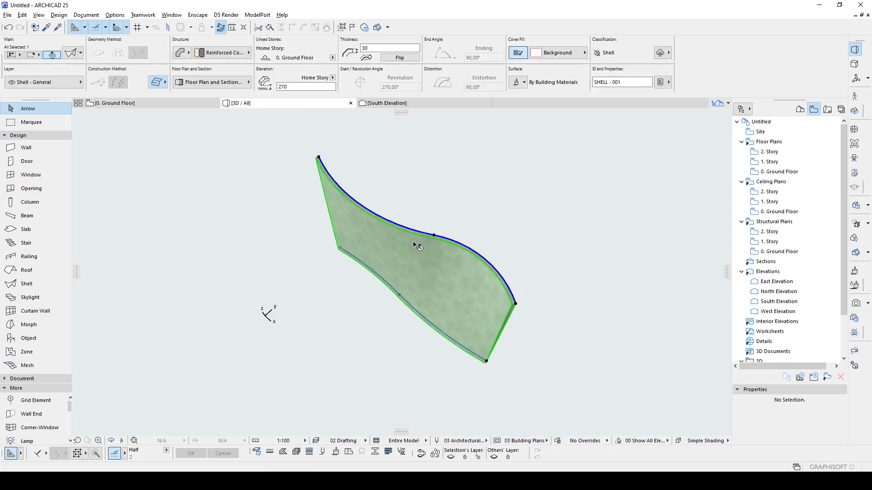
click(520, 85)
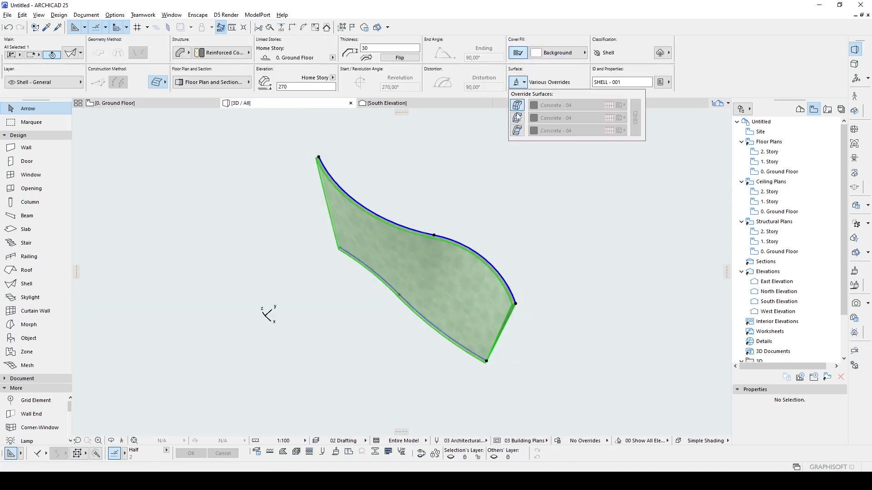
click(517, 105)
click(517, 118)
click(518, 130)
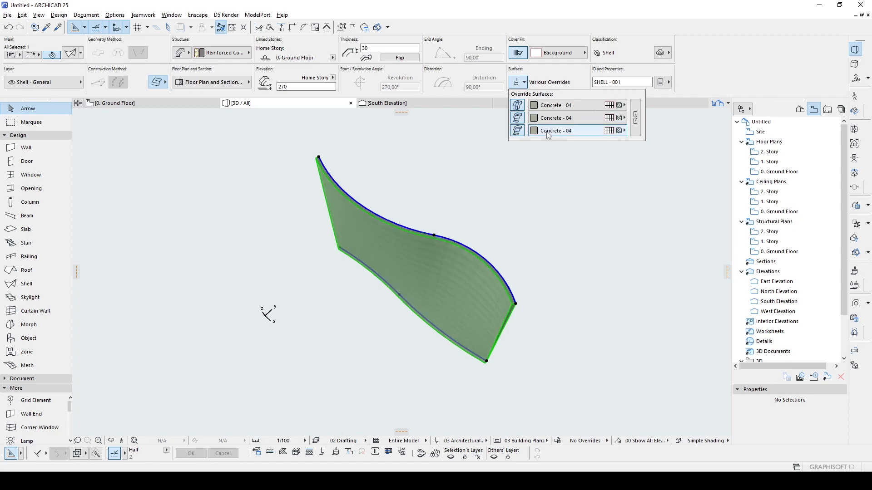
click(637, 123)
click(556, 118)
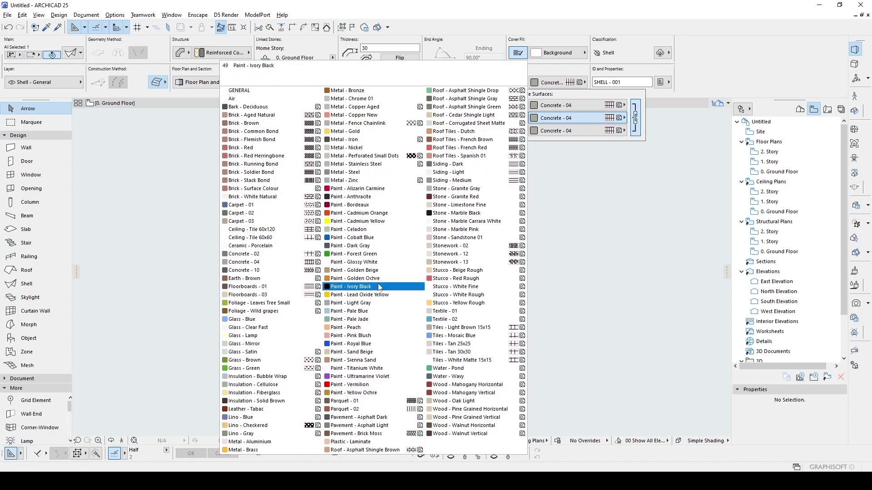
click(363, 369)
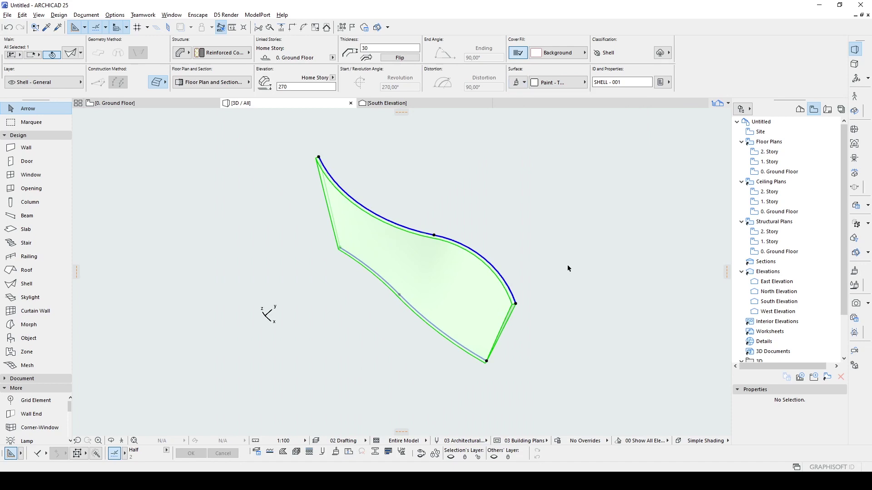
click(545, 266)
shift+middle_drag(544, 266, 523, 219)
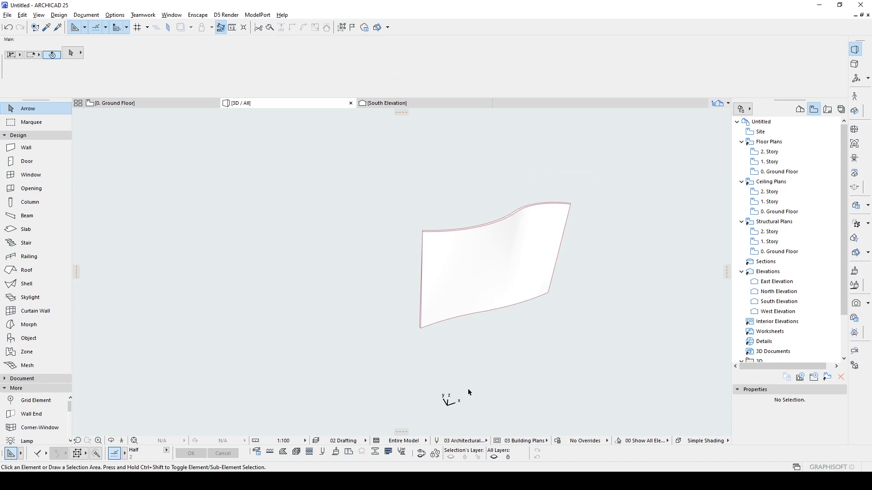
Rotate the shell about 91° around a horizontal axis near its base in the 3D view to lay it flat.
click(445, 292)
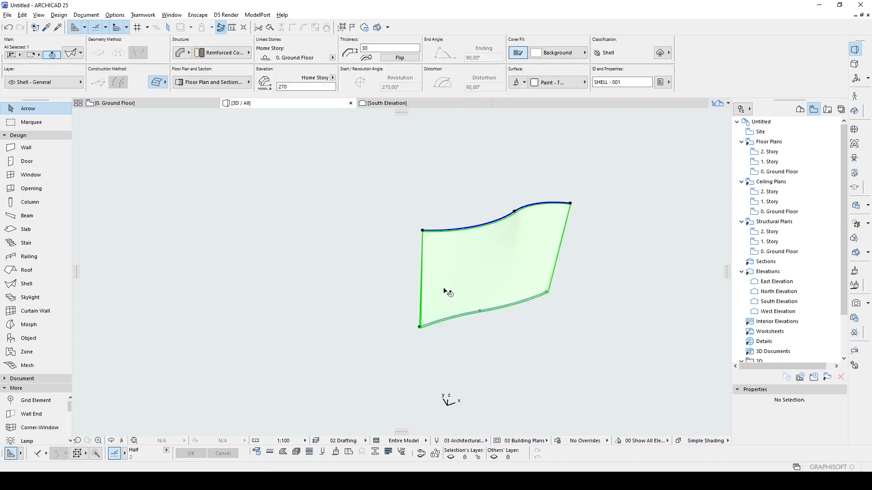
shift+middle_drag(381, 257, 462, 257)
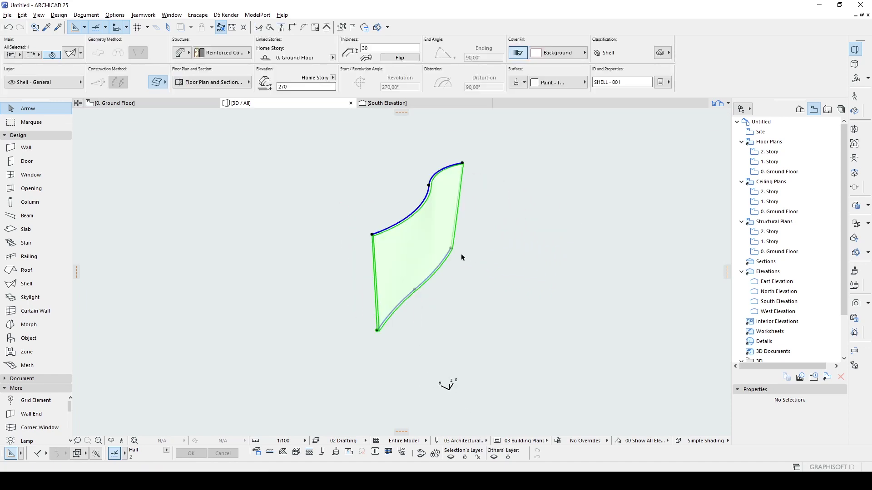
right_click(478, 246)
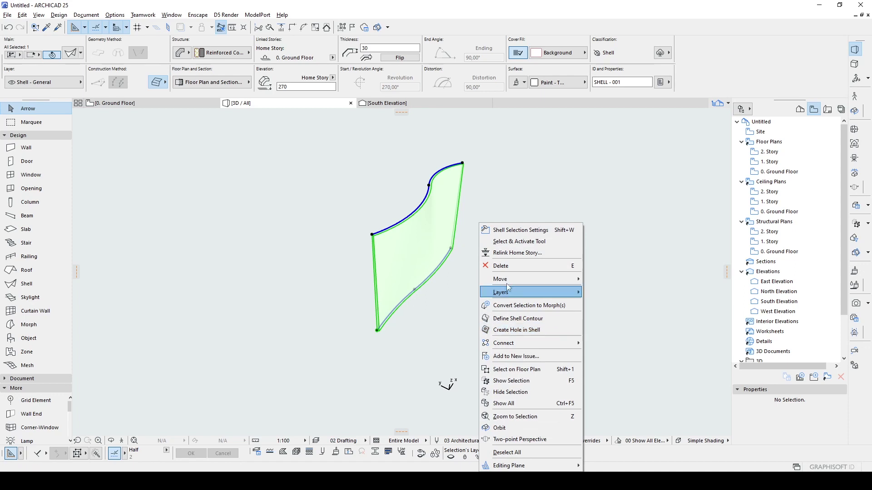
mouse_move(522, 283)
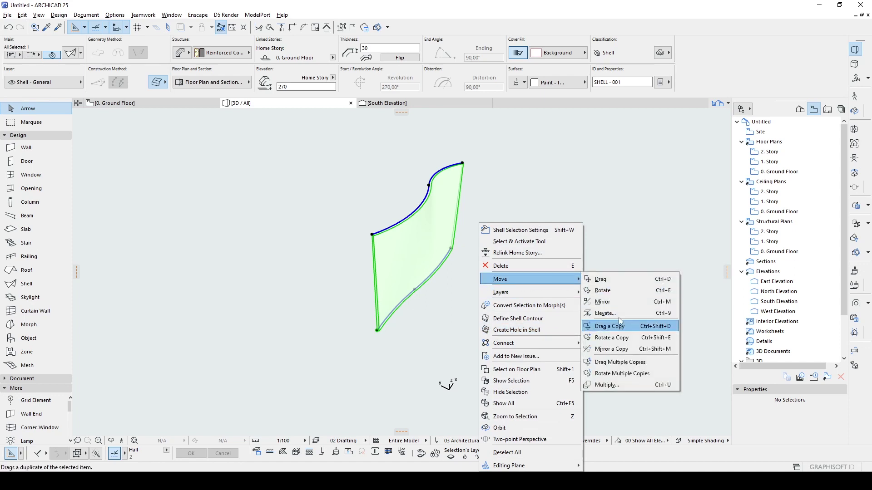
click(618, 290)
scroll(366, 317, up, 2)
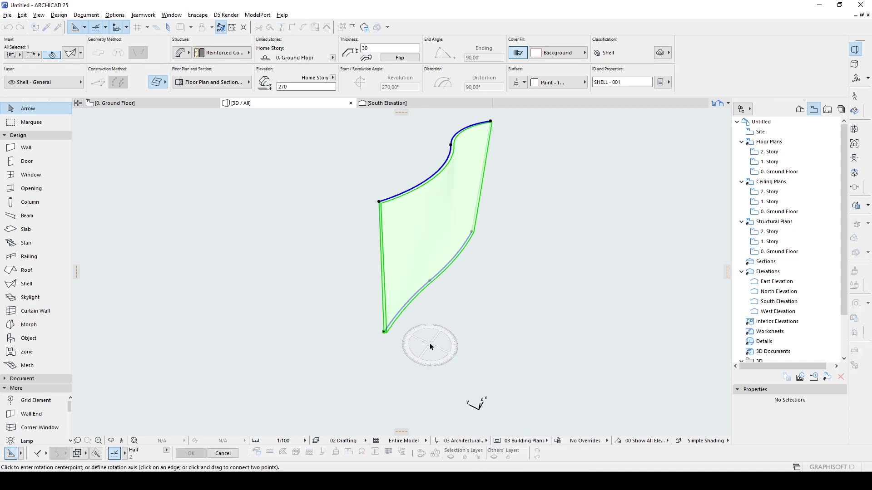
drag(427, 344, 517, 229)
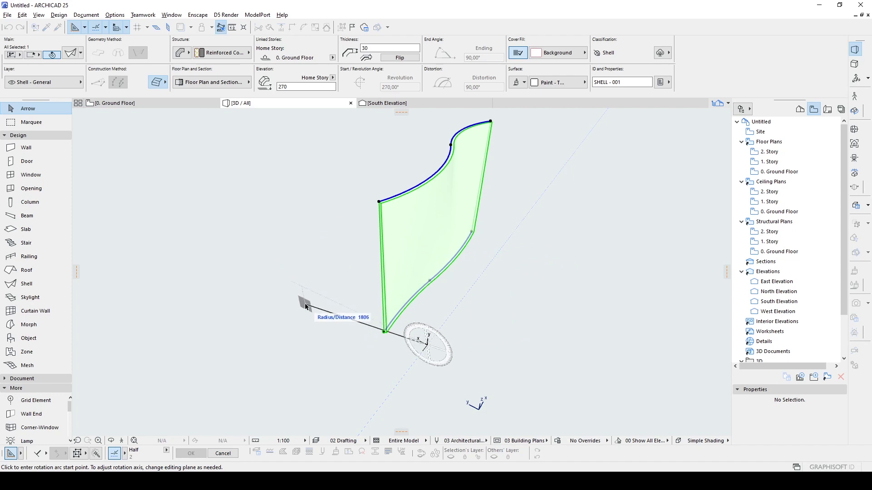
click(305, 289)
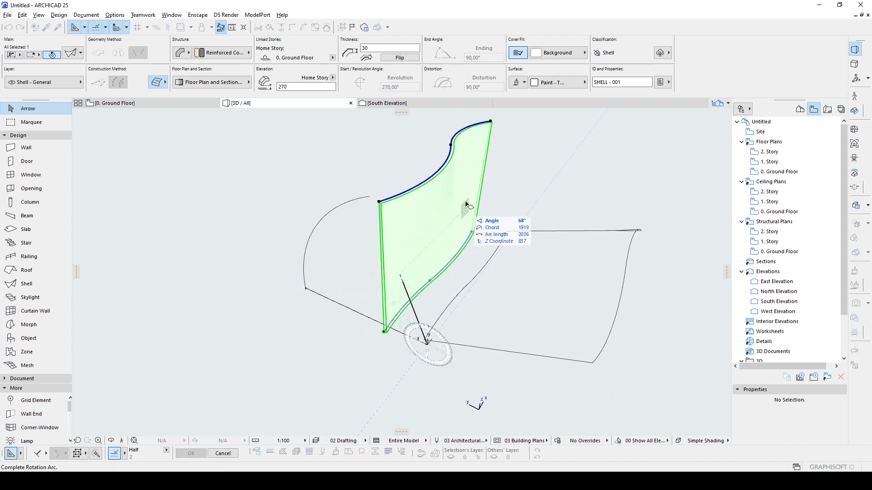
mouse_move(455, 152)
shift+middle_down()
mouse_move(440, 167)
mouse_move(362, 195)
mouse_move(446, 171)
shift+middle_up()
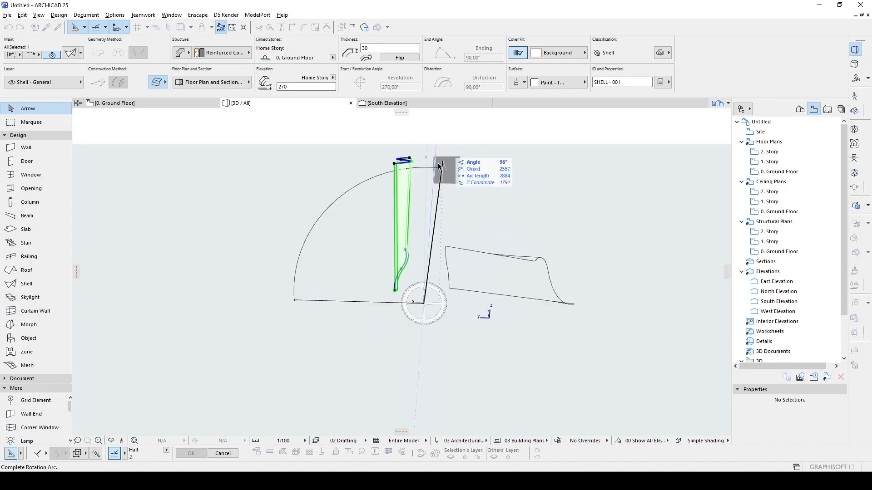
click(429, 143)
click(481, 161)
shift+middle_drag(555, 218, 410, 251)
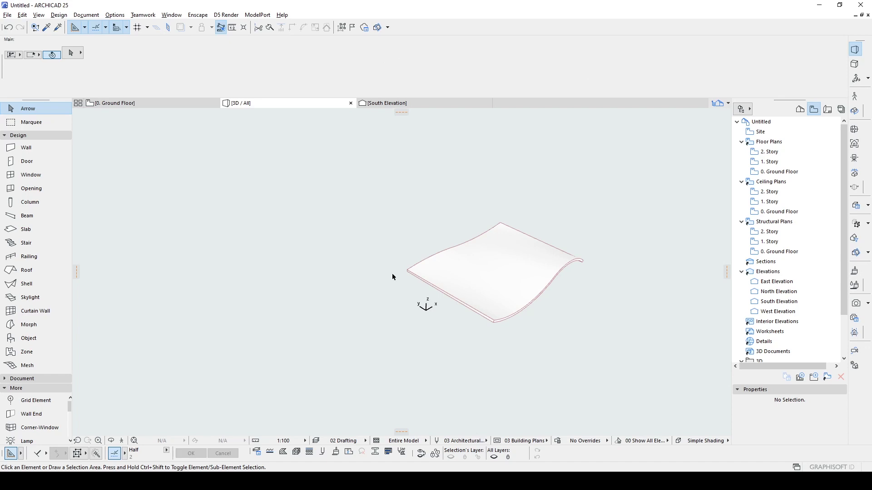
Check the flat shell on the ground floor plan and undo its 3D rotation.
click(147, 105)
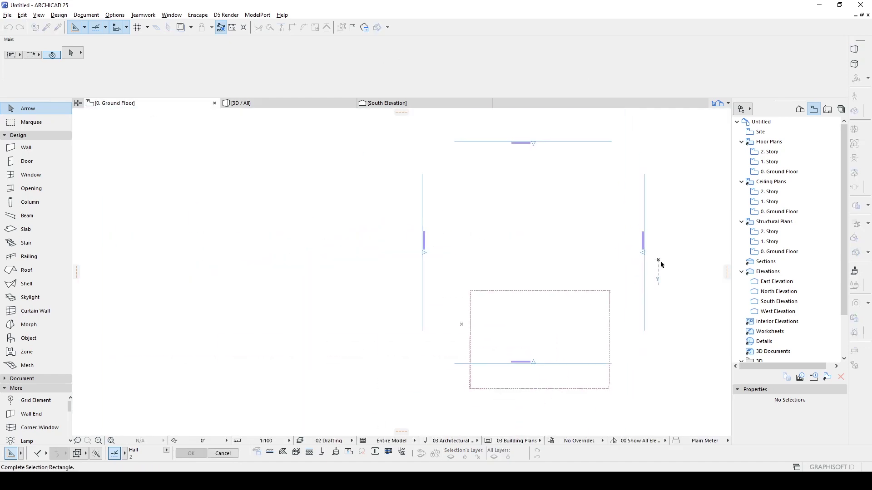
scroll(666, 253, up, 6)
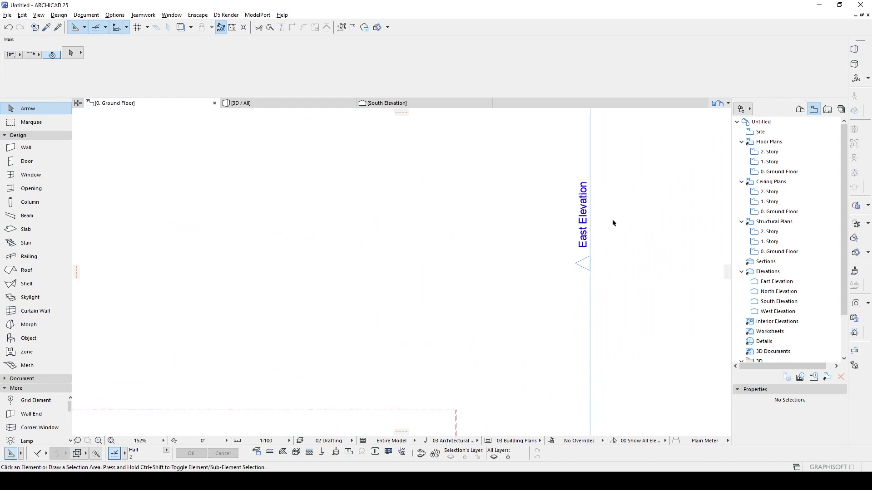
click(9, 27)
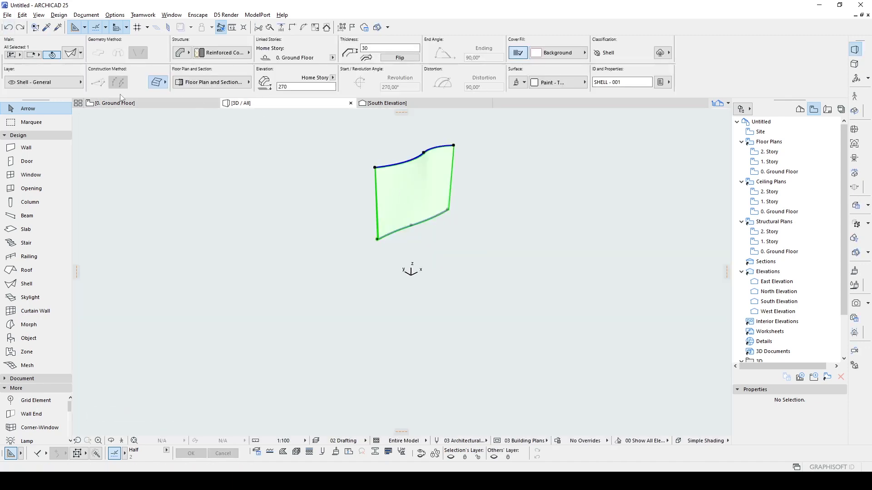
In the East Elevation, rotate the upright shell about 90° clockwise around its lower end so it lies horizontally.
click(119, 102)
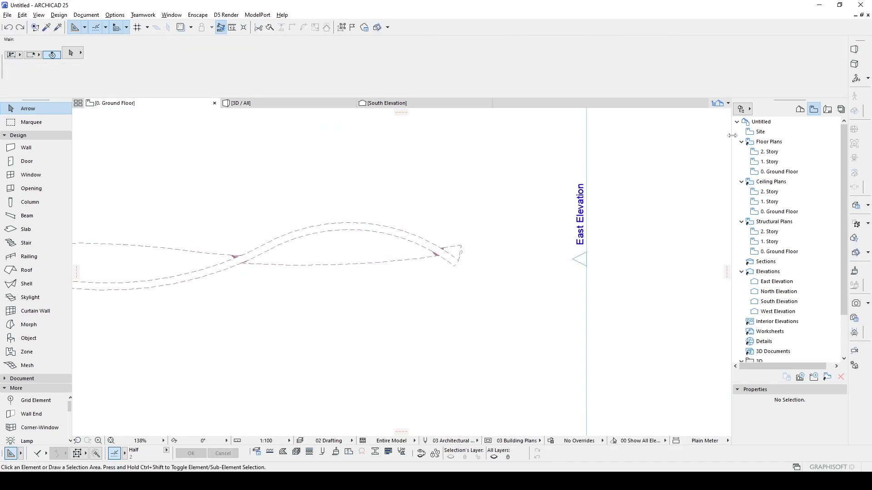
click(800, 111)
double_click(788, 192)
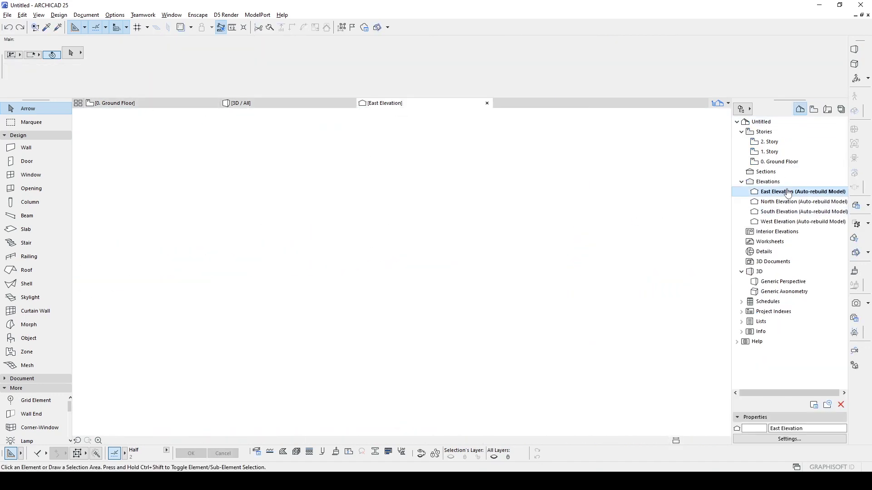
scroll(494, 226, down, 2)
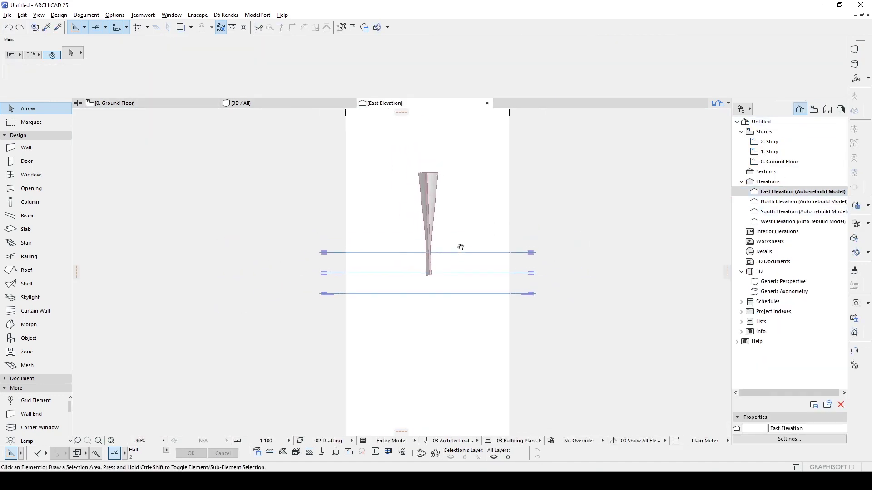
click(428, 236)
scroll(429, 272, up, 2)
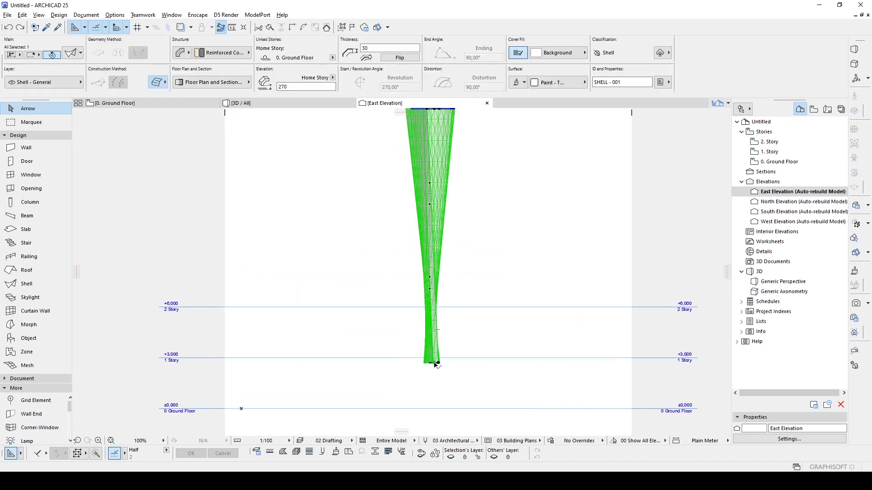
middle_drag(436, 364, 446, 285)
key(ctrl+e)
click(443, 288)
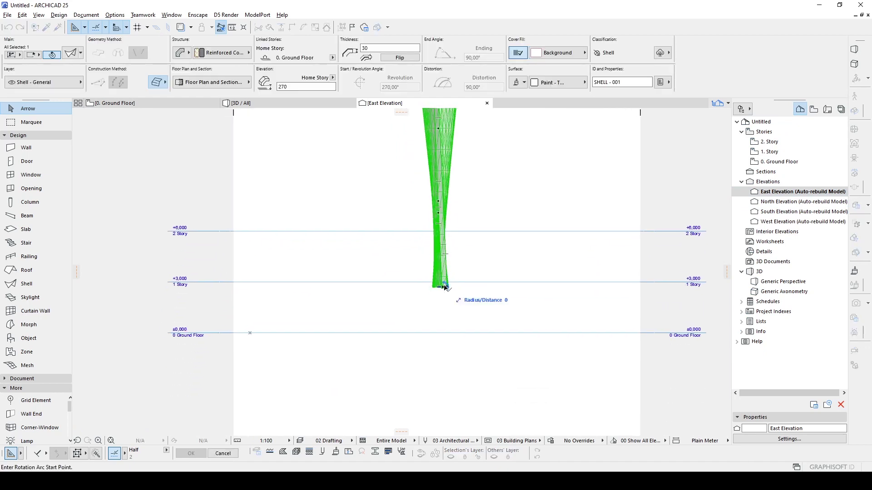
middle_drag(460, 200, 423, 350)
click(406, 170)
scroll(407, 171, down, 3)
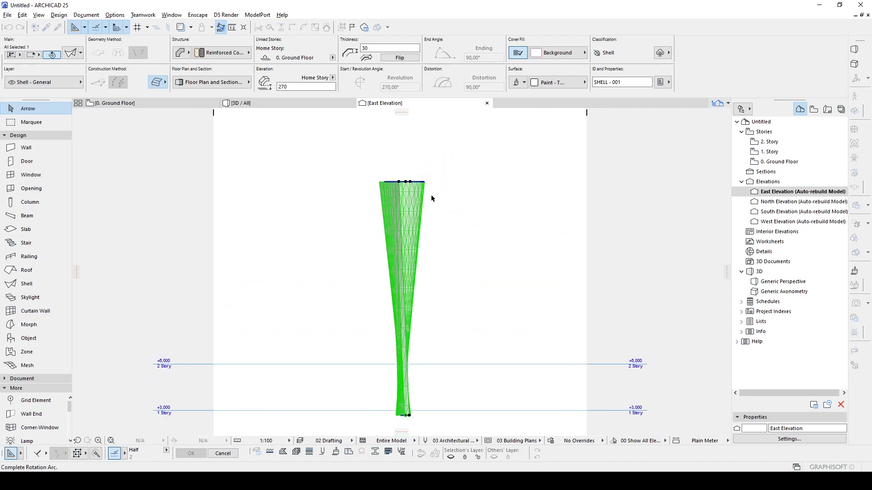
click(617, 327)
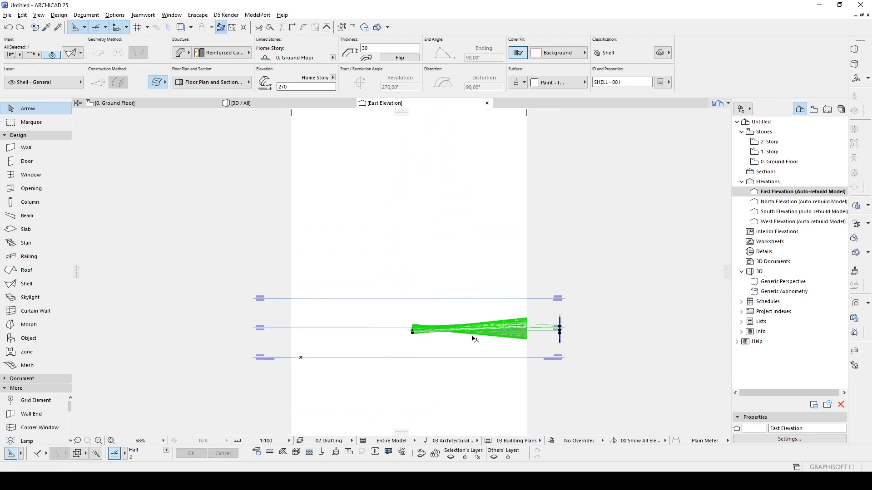
Drag the horizontal shell back between the East Elevation's limits, raising it slightly to an elevation of about 348 above its home story.
scroll(432, 347, up, 2)
key(ctrl+d)
click(447, 323)
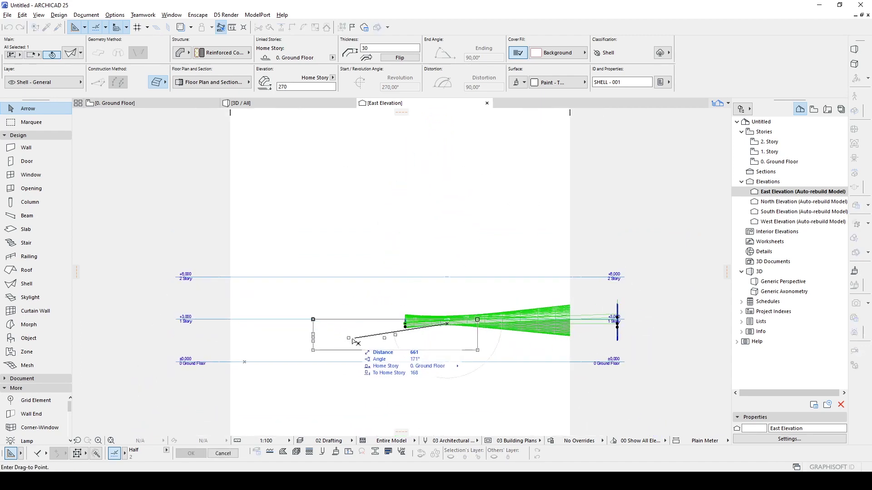
scroll(368, 352, up, 3)
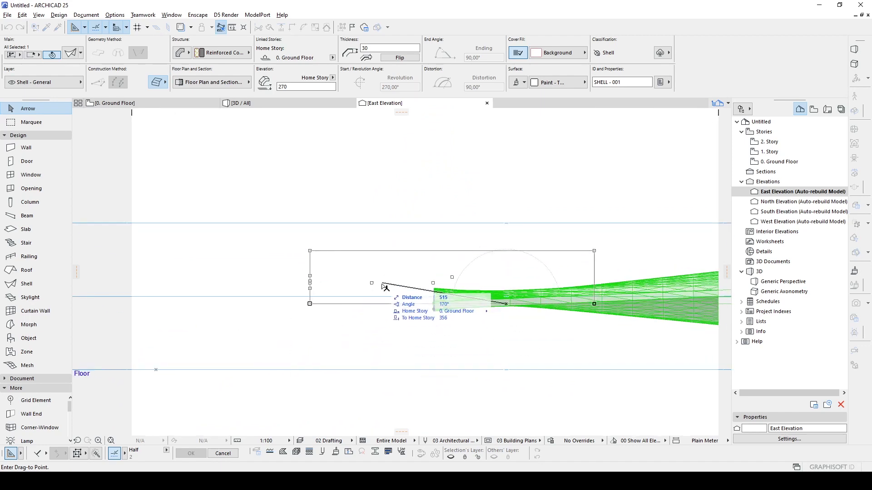
click(384, 282)
key(ctrl+d)
click(407, 282)
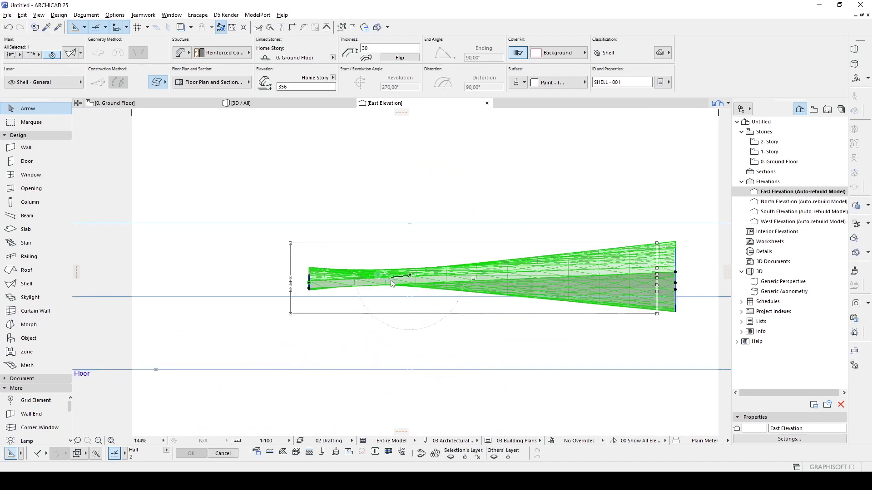
click(388, 284)
Check the shell's outline on the Ground Floor plan and open the South Elevation.
mouse_move(169, 100)
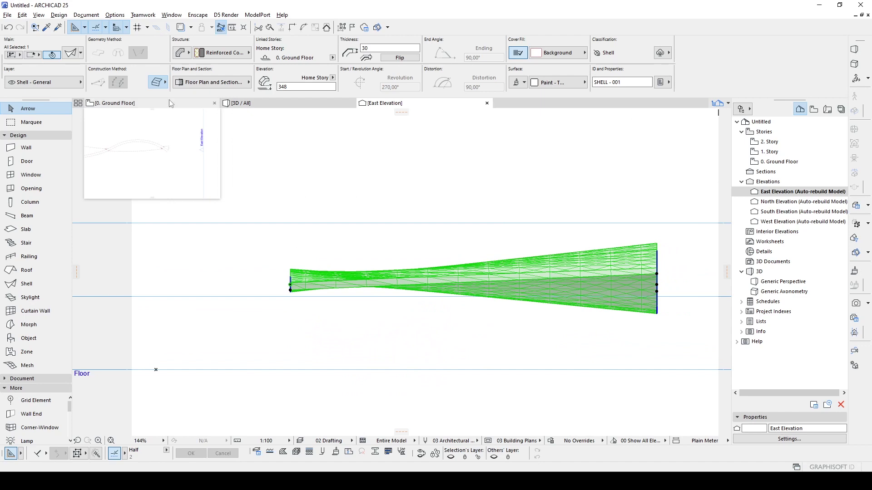
click(210, 104)
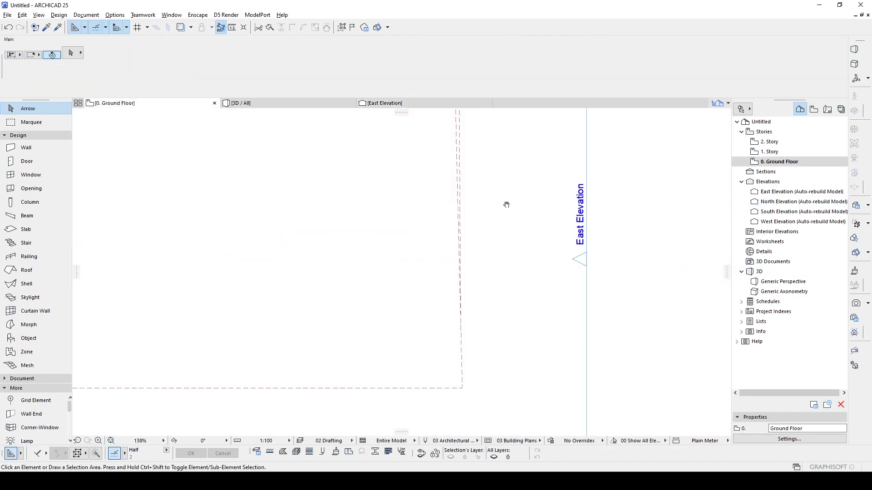
scroll(506, 205, down, 4)
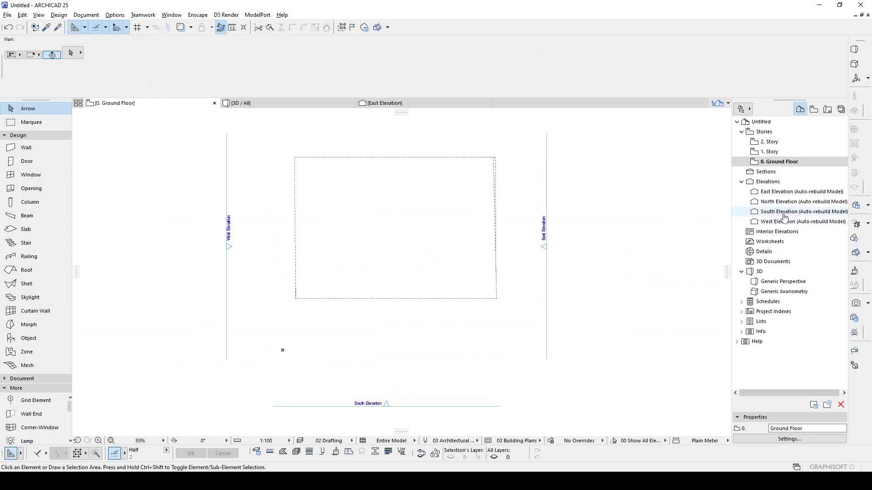
double_click(752, 214)
scroll(460, 255, down, 2)
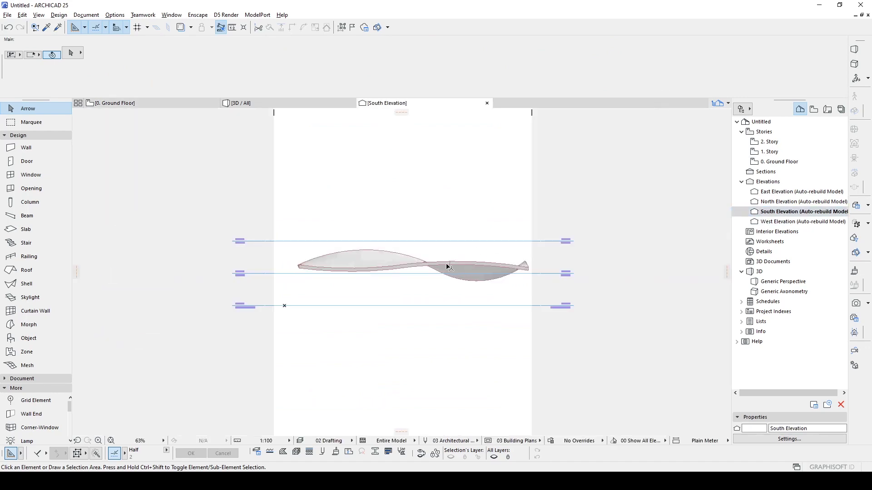
Curve the shell's front profile more strongly, bulging its left arc to a radius of about 2068 and its right arc to about 2744.
click(449, 266)
scroll(447, 268, up, 5)
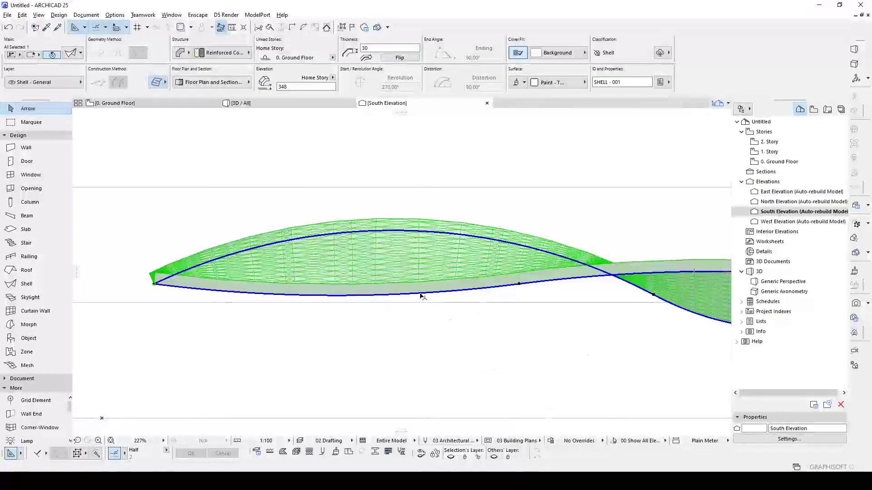
click(426, 293)
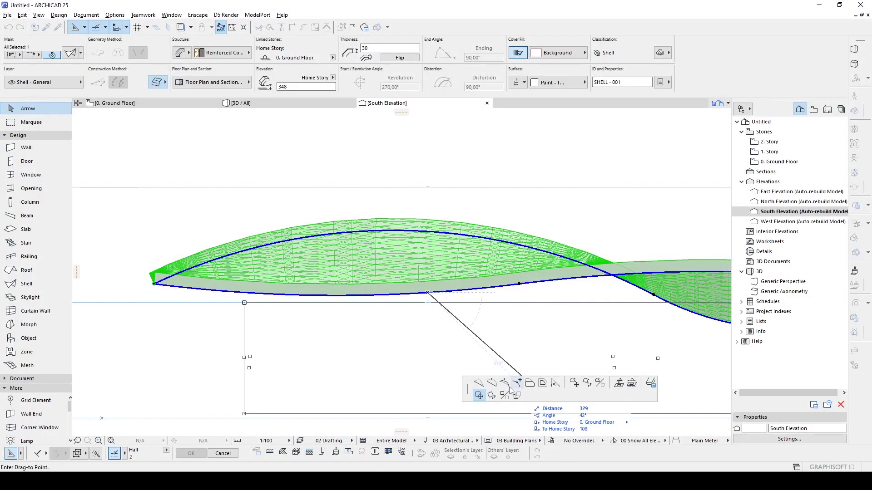
click(494, 385)
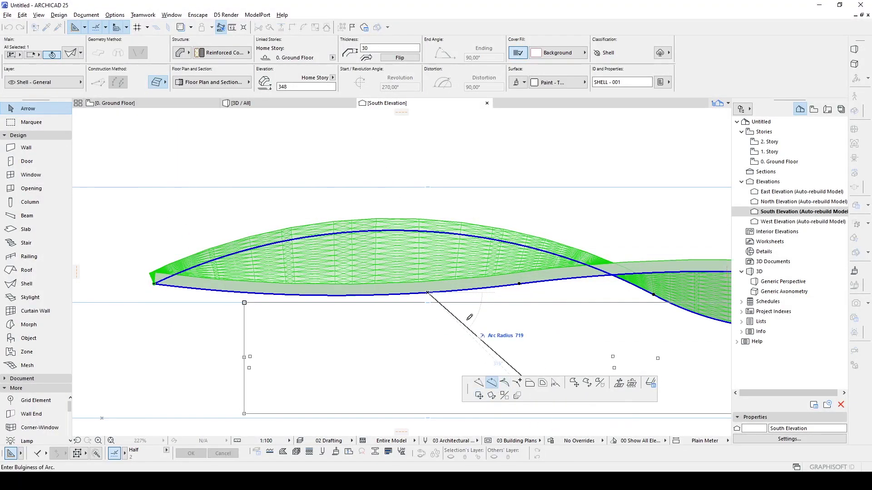
click(456, 294)
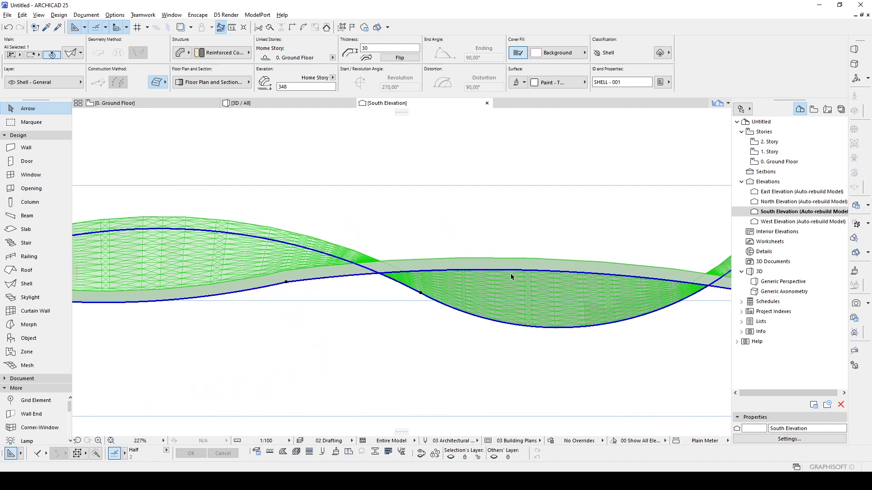
click(517, 271)
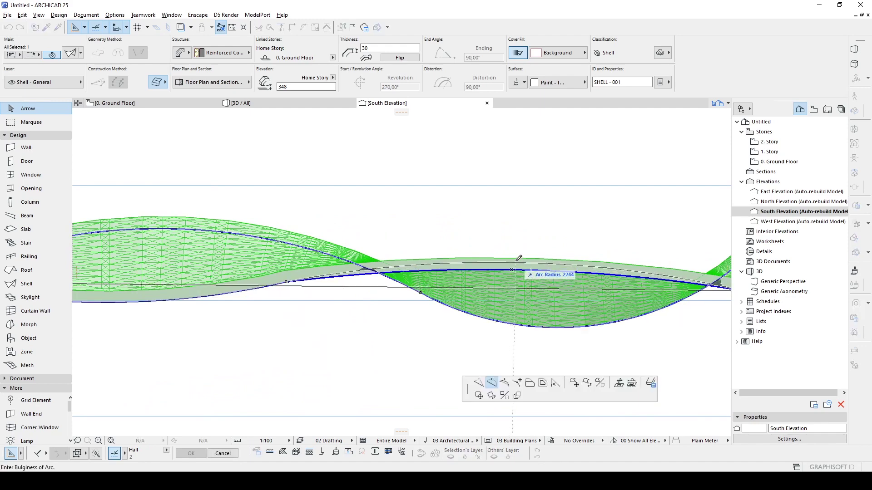
click(517, 257)
scroll(526, 261, down, 4)
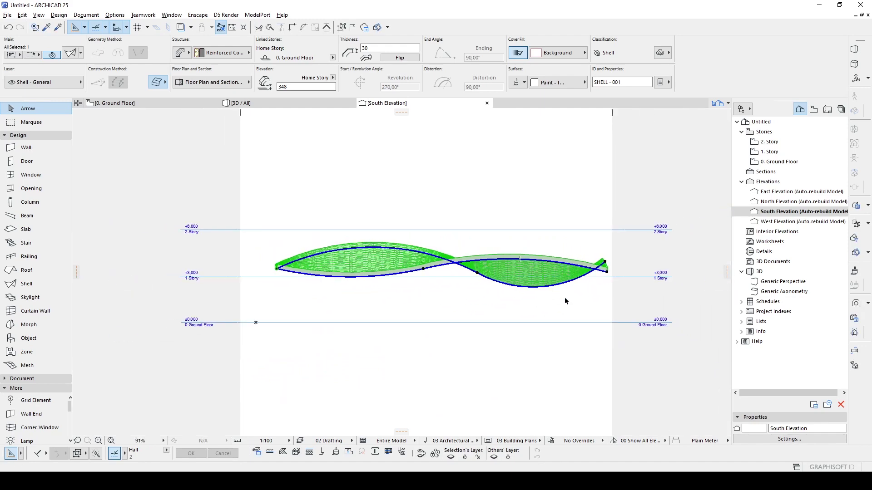
Flatten the downward arc in the right half of the shell's rear profile to a radius of about 1059.
click(583, 309)
click(536, 287)
scroll(535, 287, up, 3)
scroll(529, 289, up, 2)
click(515, 290)
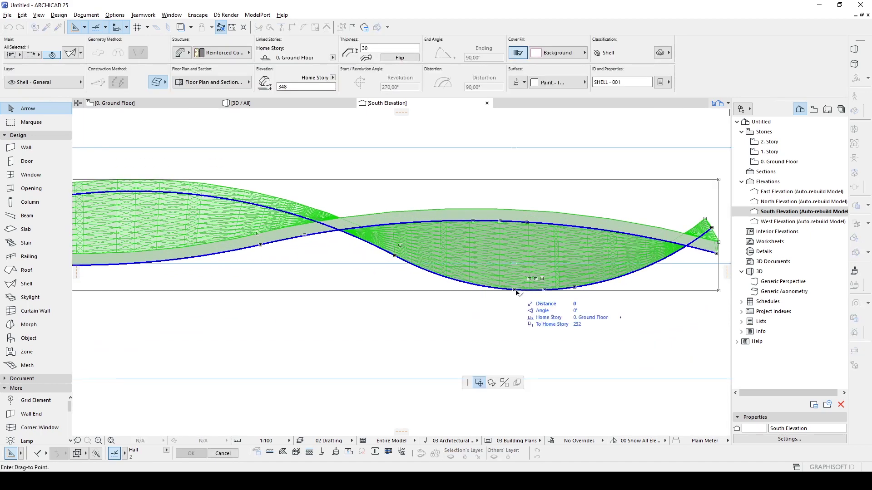
key(Escape)
click(447, 277)
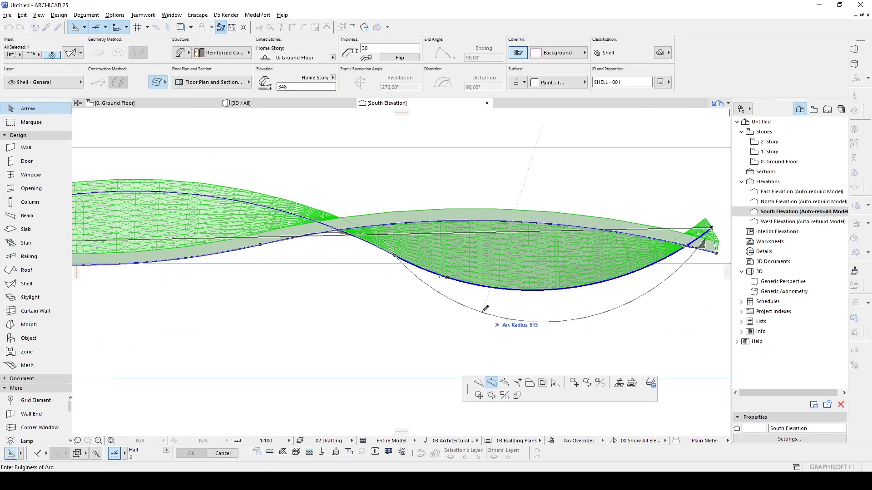
click(474, 274)
Flatten the upward arc in the left half of the shell's rear profile and deselect the shell.
middle_drag(443, 249, 610, 277)
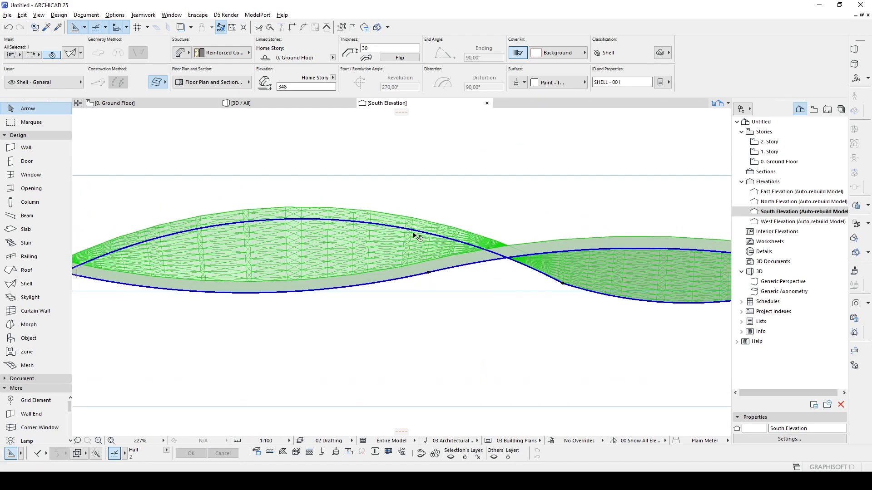
click(410, 232)
middle_drag(366, 225, 328, 215)
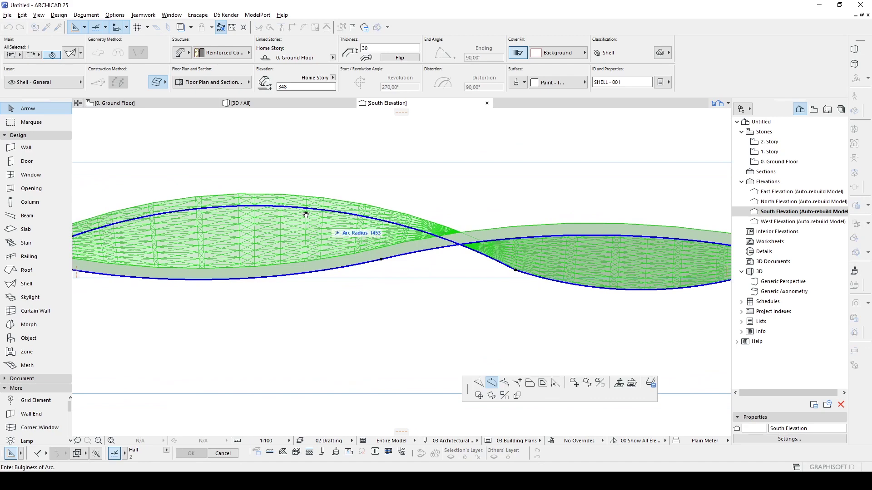
click(299, 227)
click(452, 321)
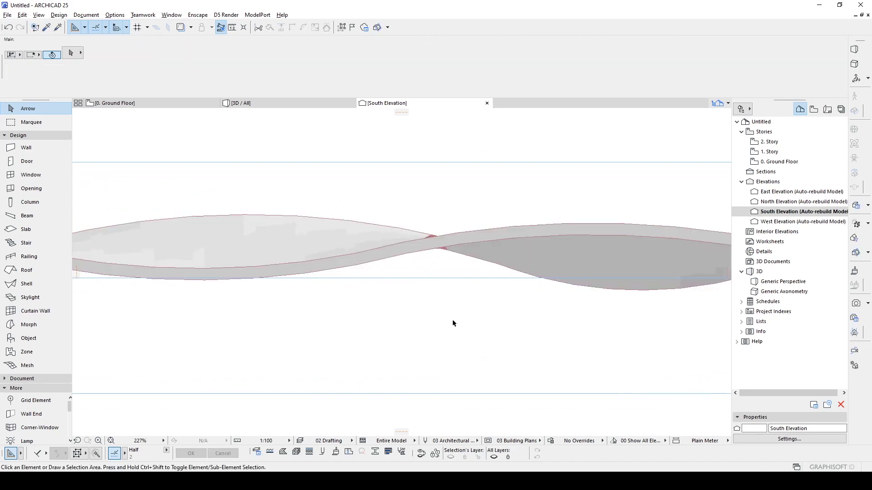
scroll(453, 318, down, 5)
Inspect the reshaped shell in the 3D view and set its thickness to 200.
click(244, 105)
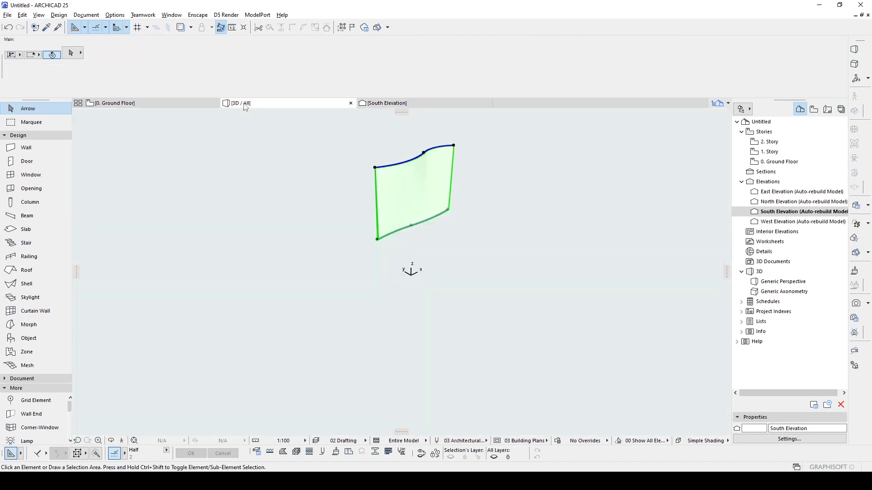
click(510, 260)
scroll(462, 239, up, 2)
mouse_move(460, 234)
shift+middle_down()
mouse_move(81, 226)
mouse_move(496, 206)
mouse_move(421, 220)
mouse_move(527, 217)
shift+middle_up()
scroll(426, 214, up, 1)
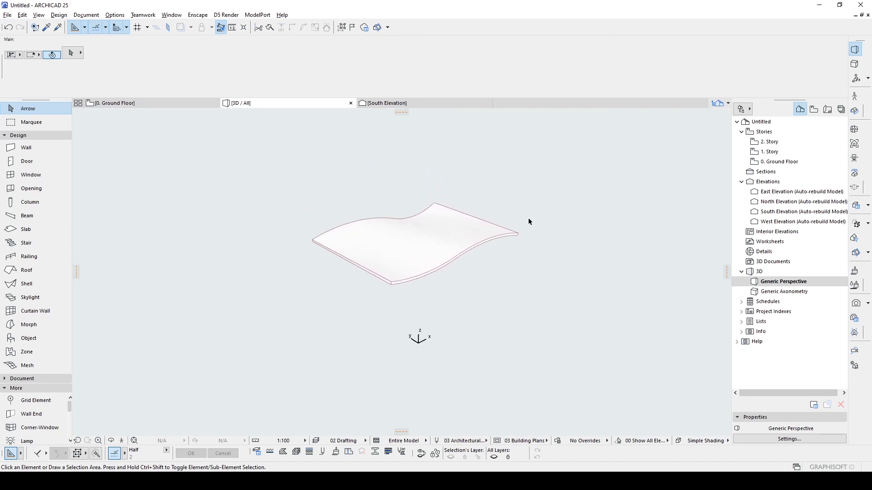
scroll(377, 221, up, 2)
click(331, 214)
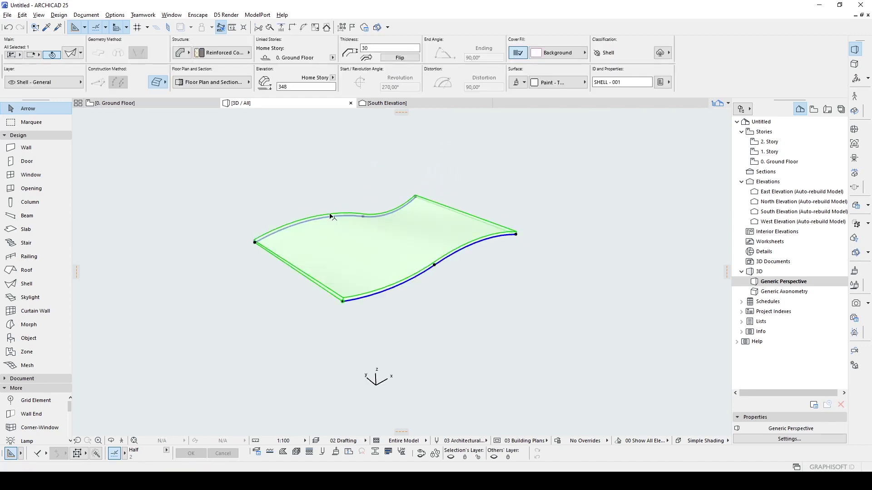
scroll(331, 214, up, 1)
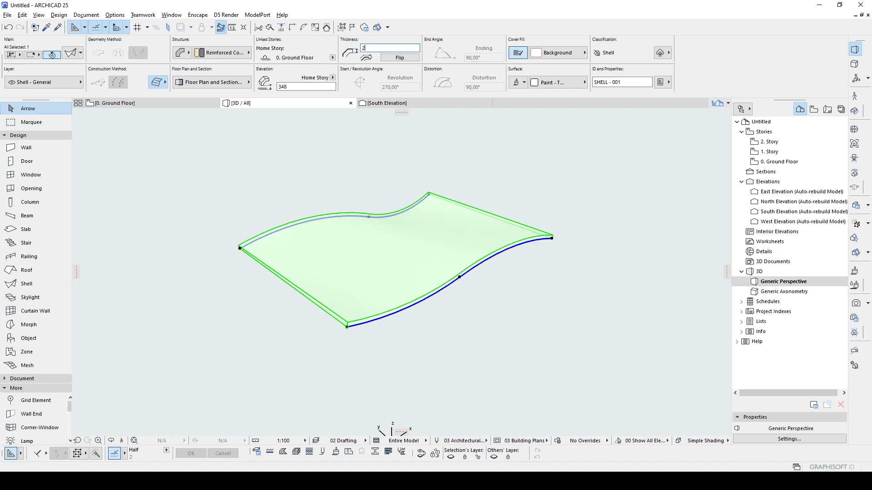
key(Return)
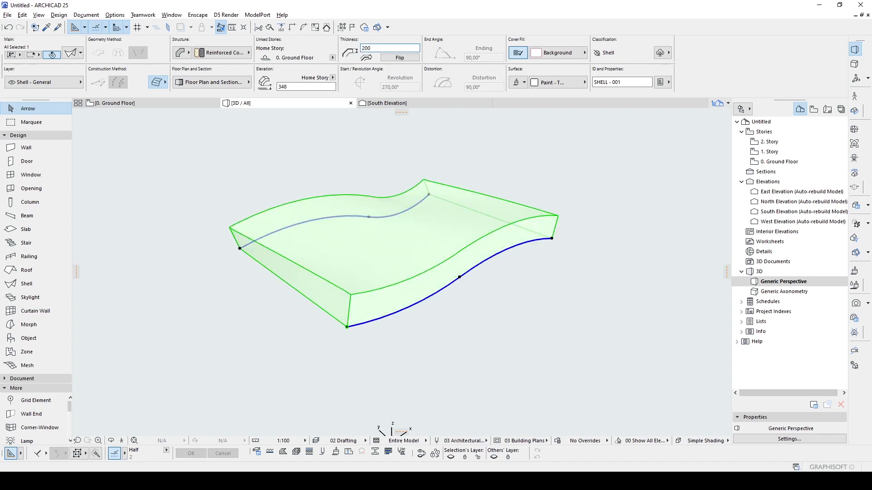
click(603, 187)
In the South Elevation, drag a copy of the 200-thick shell straight down to an elevation of about -44 relative to the ground floor.
mouse_move(426, 254)
shift+middle_down()
mouse_move(681, 233)
mouse_move(372, 219)
mouse_move(458, 246)
mouse_move(442, 220)
shift+middle_up()
click(407, 225)
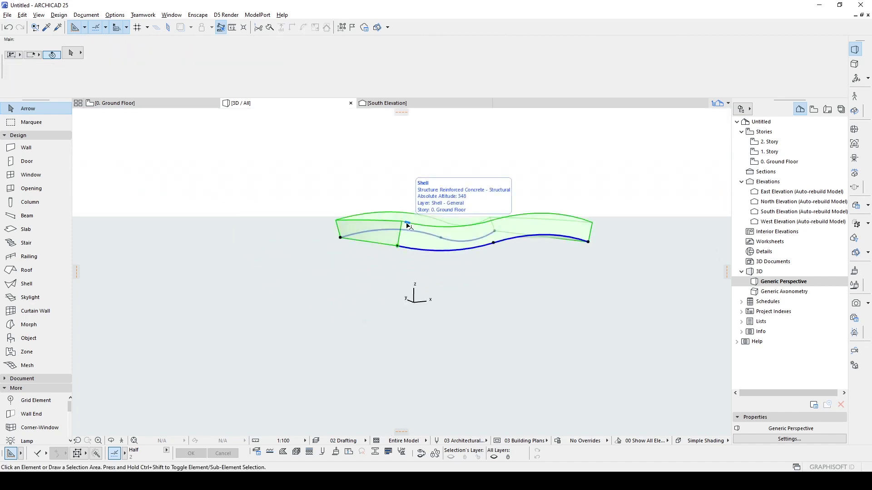
mouse_move(407, 226)
shift+middle_down()
mouse_move(413, 233)
mouse_move(409, 224)
shift+middle_up()
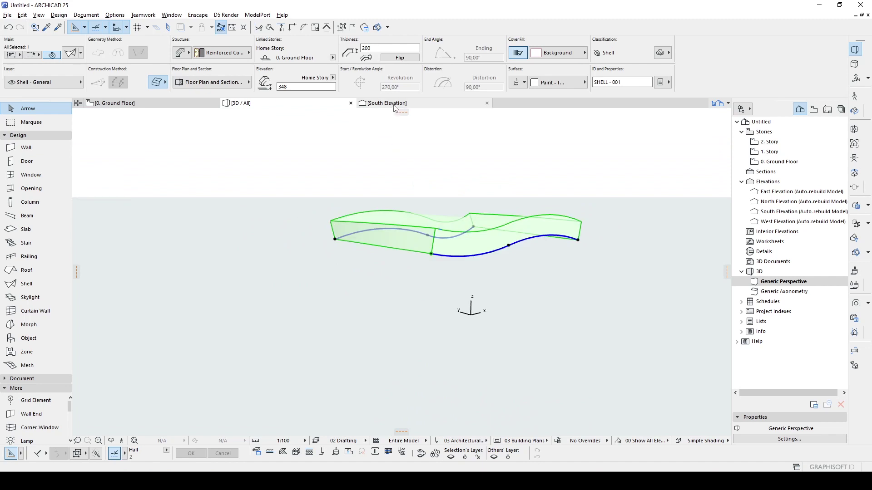
click(394, 105)
click(531, 257)
middle_drag(535, 273, 522, 201)
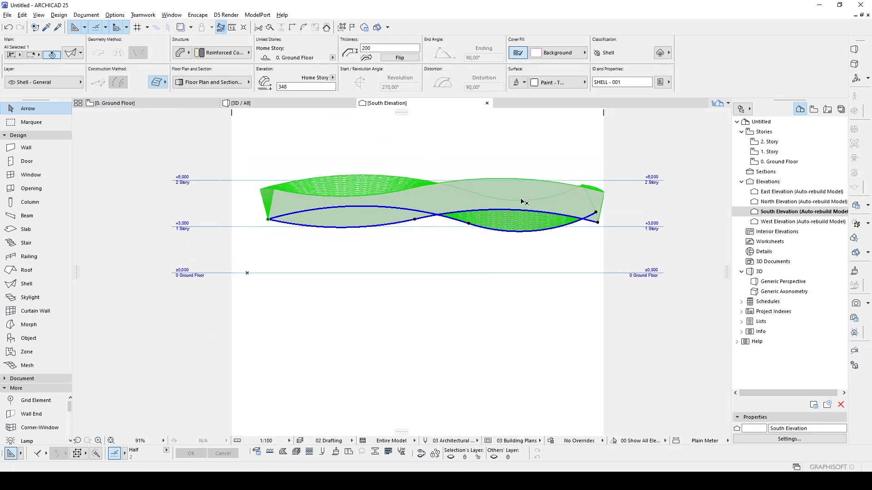
key(ctrl+d)
click(596, 212)
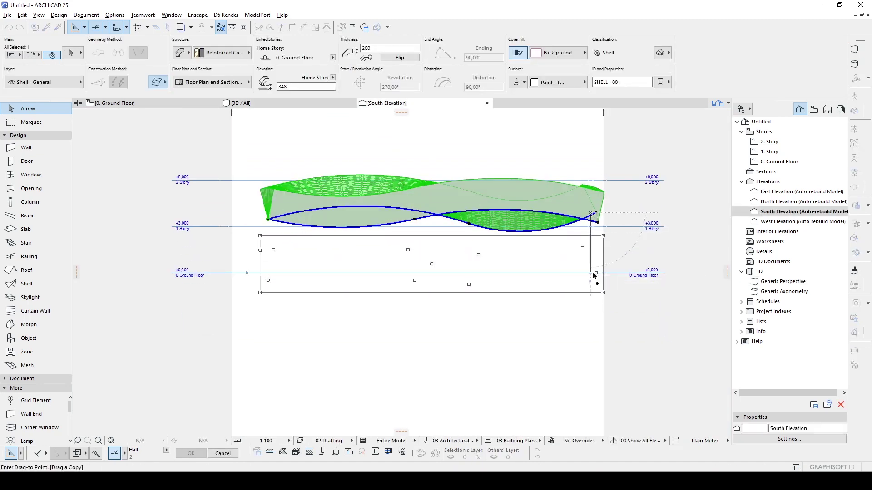
click(595, 274)
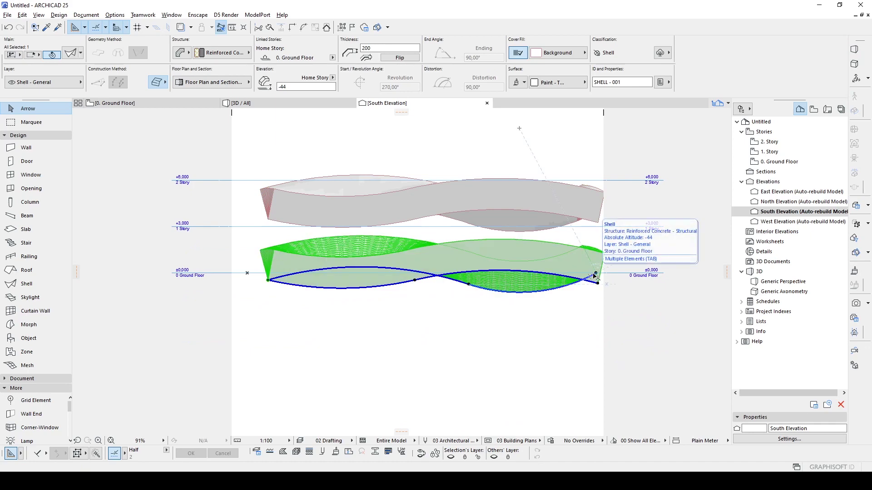
Set the thickness of the lower shell copy to 50 and deselect it.
click(440, 209)
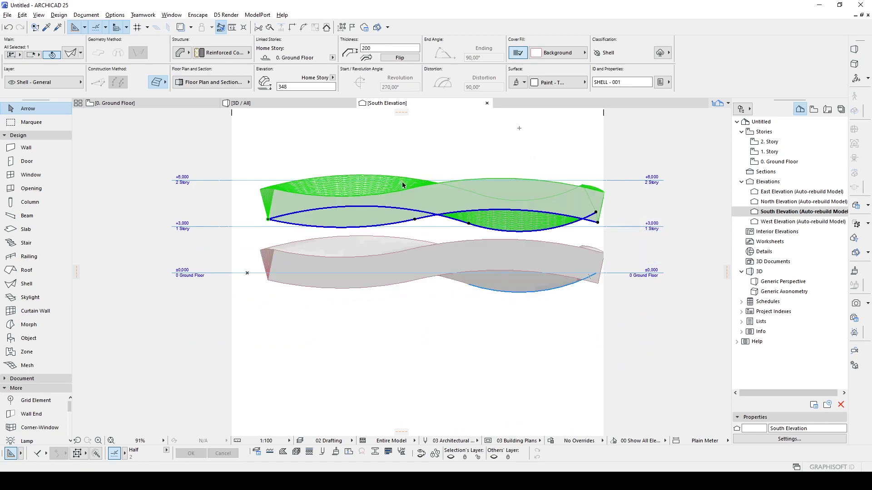
click(447, 255)
scroll(450, 252, up, 3)
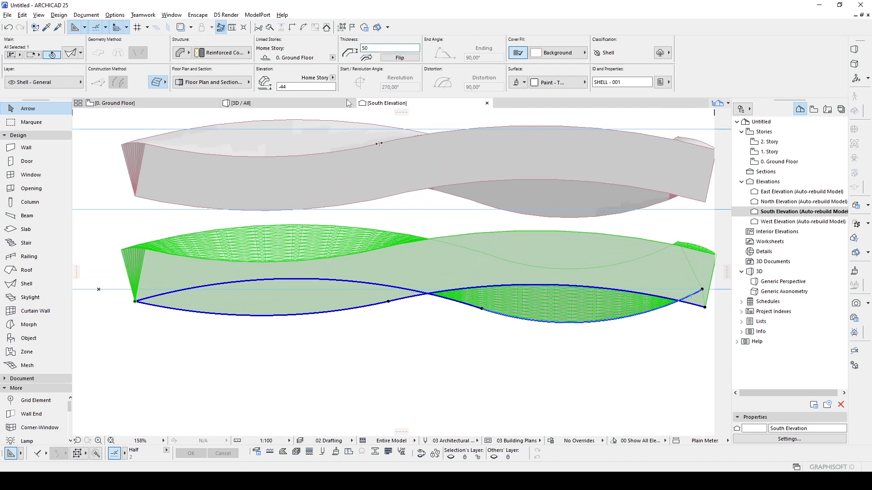
scroll(350, 258, down, 3)
key(Escape)
Mirror the lower shell about a vertical axis near its middle in the South Elevation.
scroll(386, 268, up, 4)
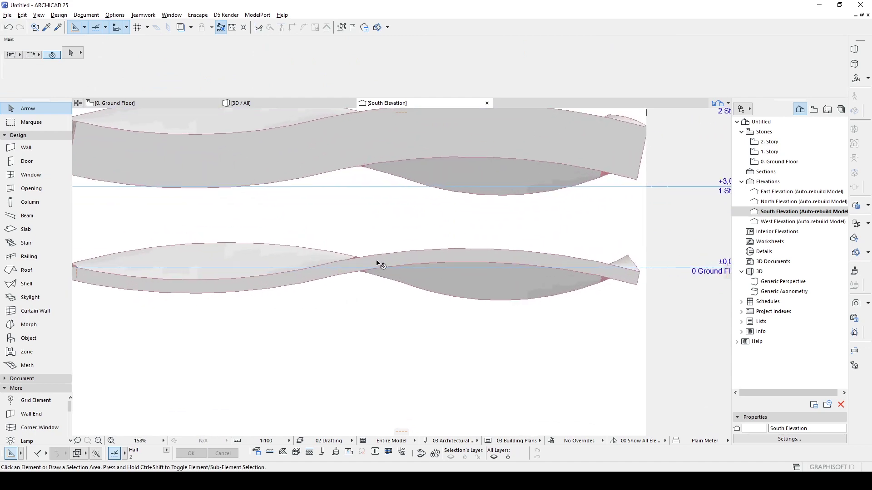
click(376, 262)
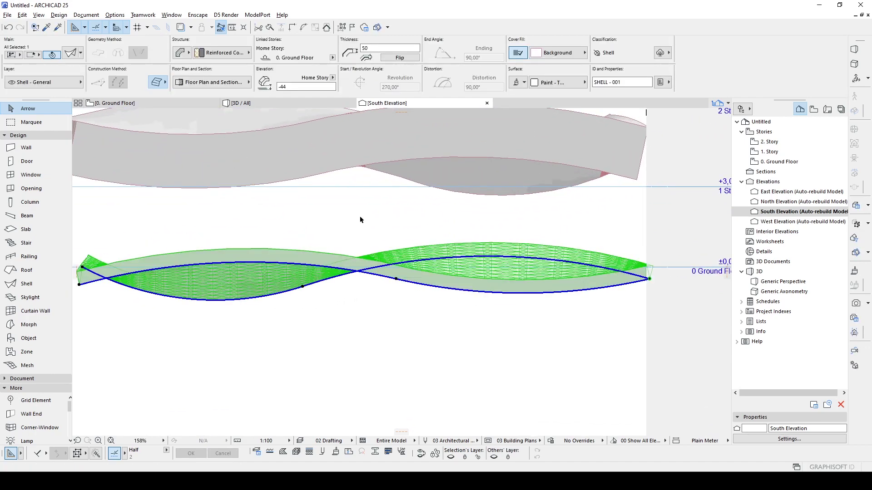
middle_drag(360, 217, 356, 215)
right_click(325, 256)
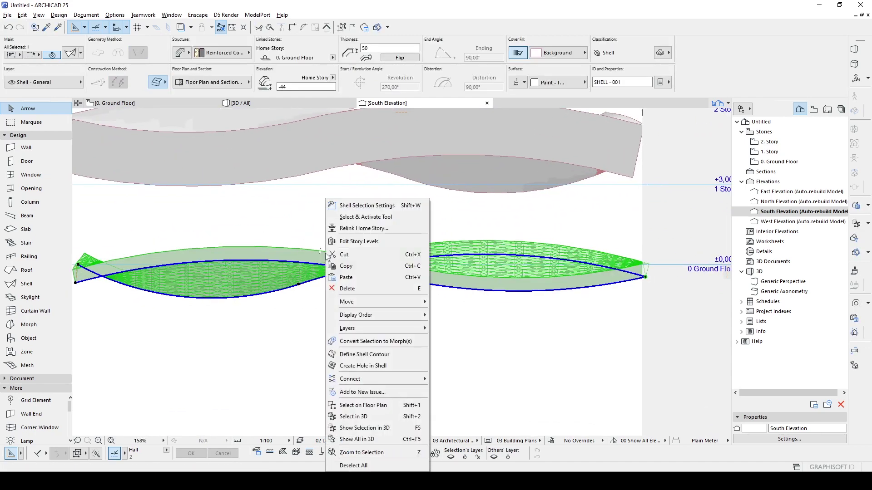
mouse_move(348, 309)
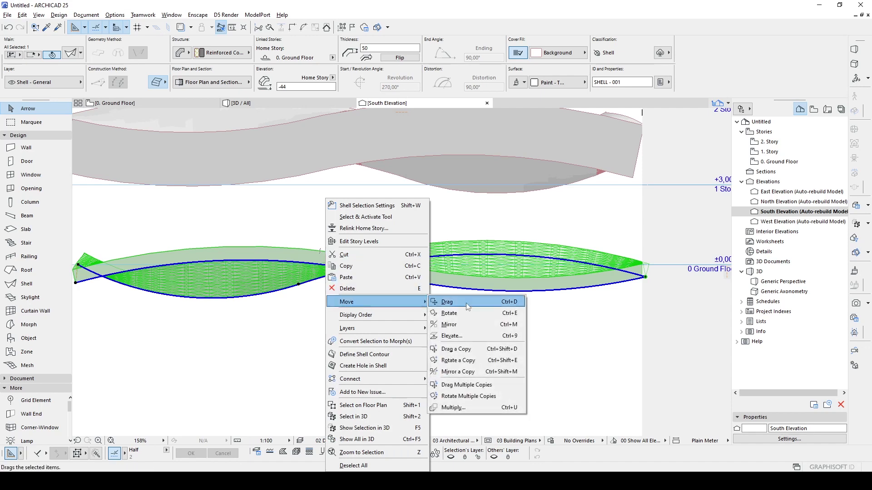
click(572, 331)
click(572, 330)
scroll(533, 314, down, 6)
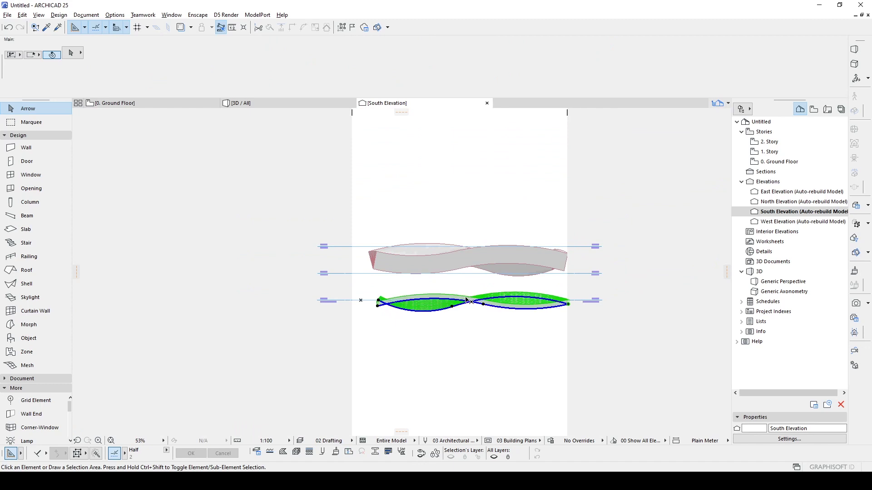
In the 3D view, drag the thicker upper shell vertically upward to widen its gap above the mirrored lower shell.
click(466, 299)
key(F3)
key(ctrl+d)
click(589, 260)
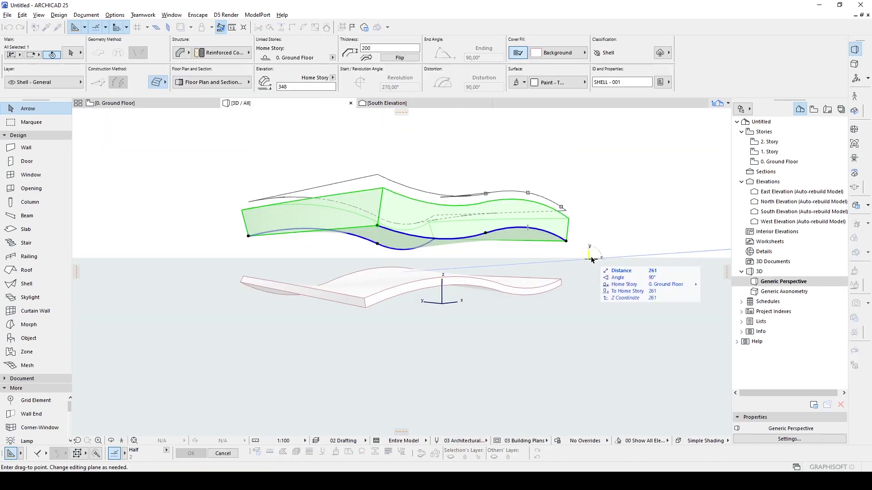
click(591, 258)
click(600, 278)
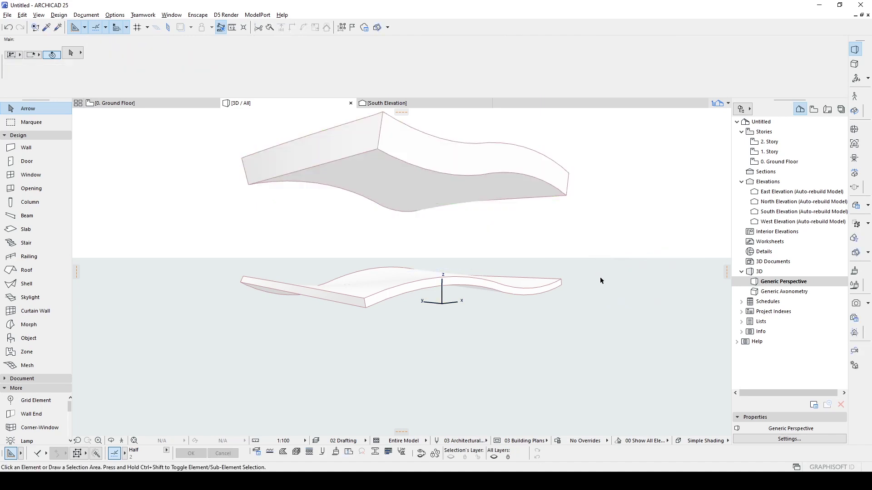
shift+middle_drag(647, 234, 448, 197)
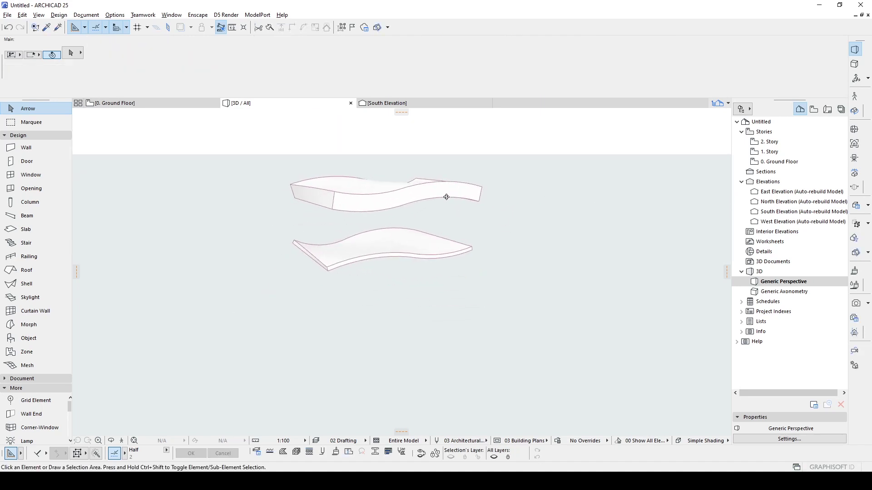
Examine the two stacked shells from above and from underneath in the 3D view.
shift+middle_drag(519, 208, 276, 176)
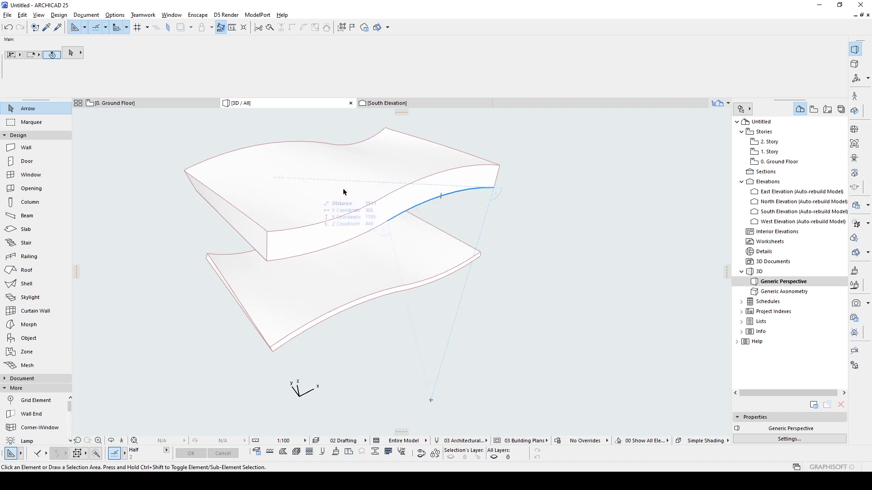
shift+middle_drag(366, 315, 306, 247)
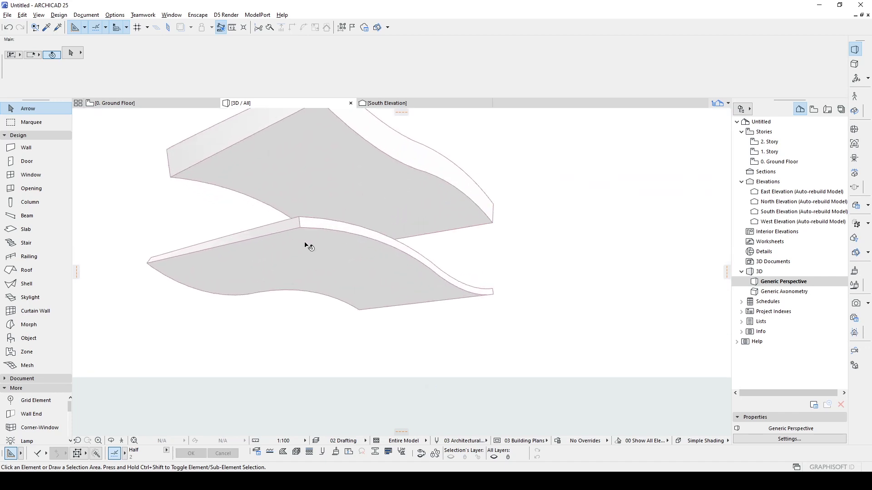
click(261, 241)
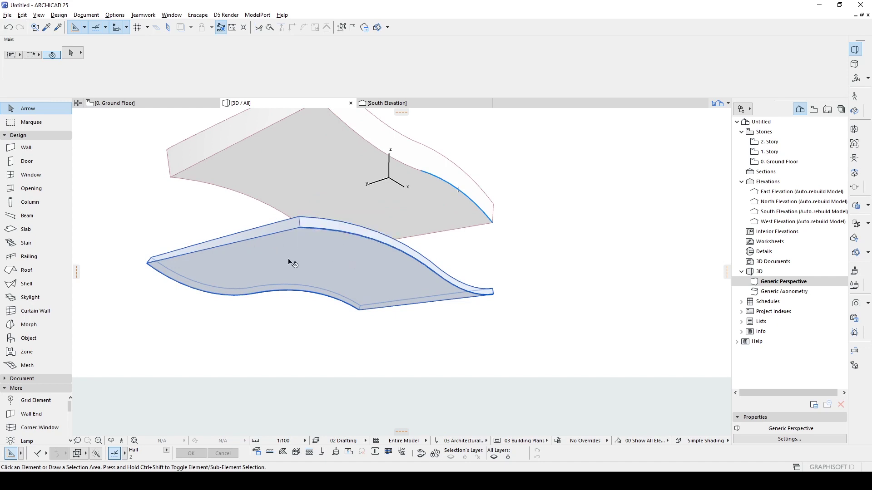
shift+middle_drag(290, 261, 289, 244)
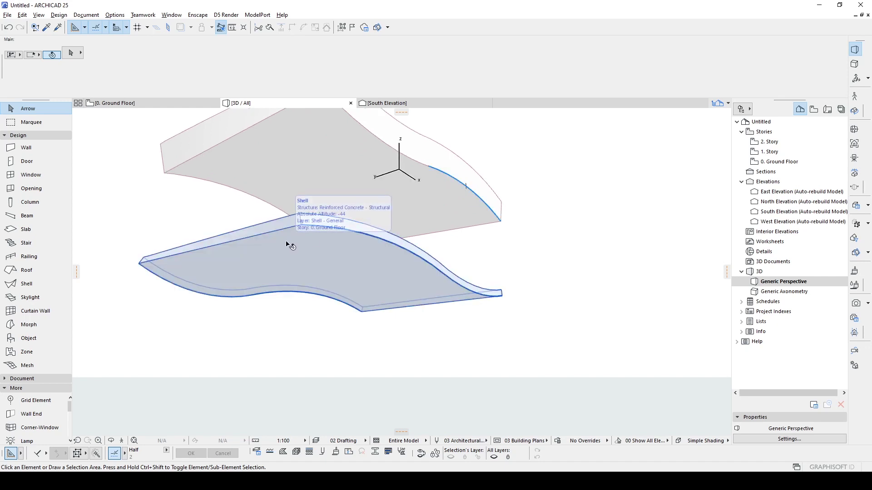
click(287, 245)
shift+click(262, 172)
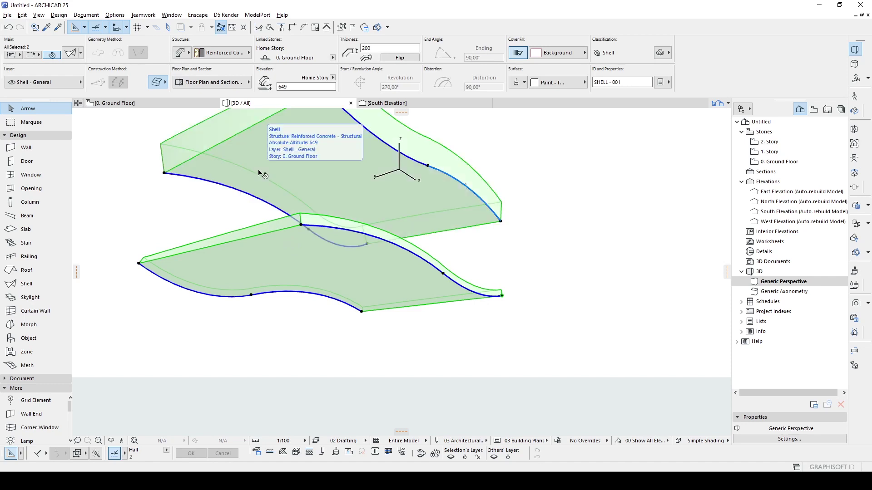
click(547, 217)
click(441, 202)
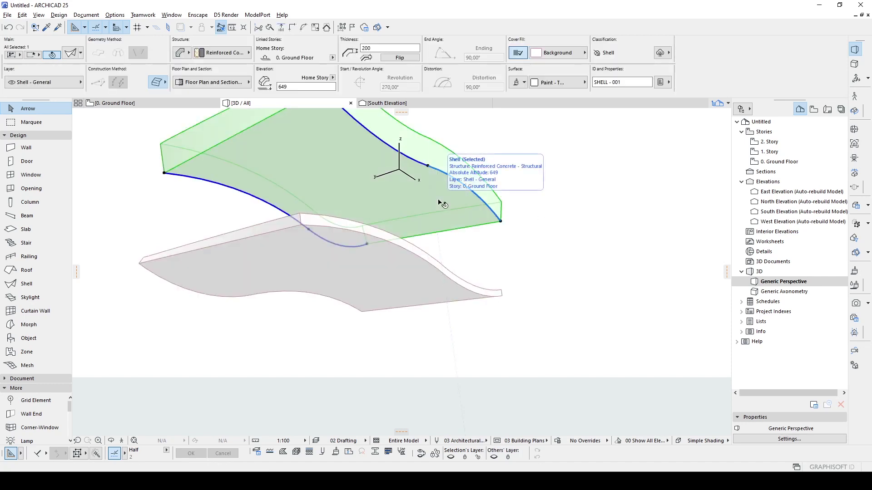
click(563, 224)
click(419, 211)
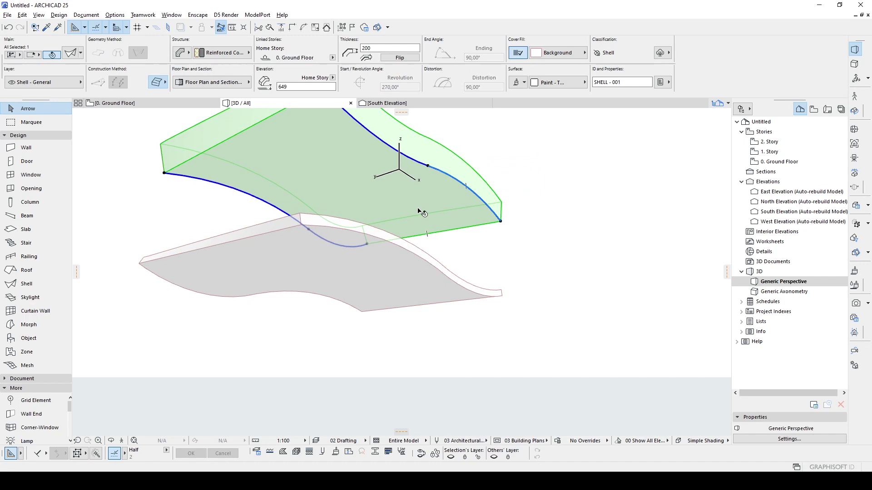
right_click(418, 211)
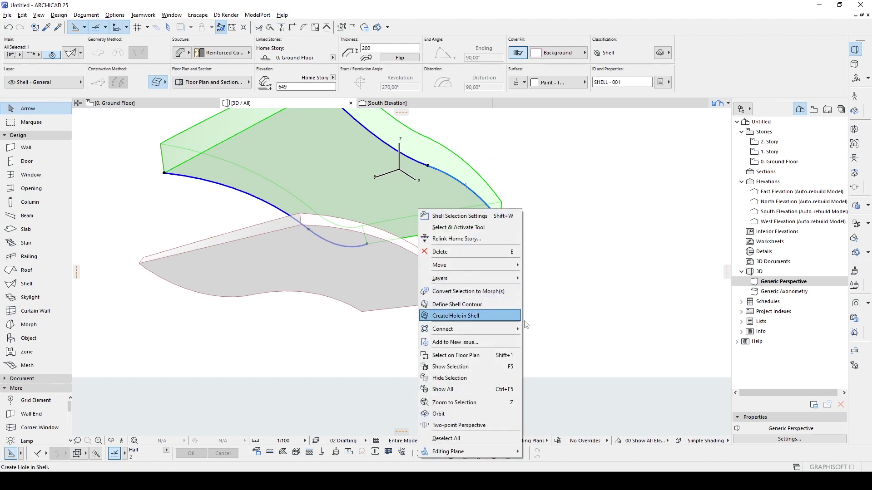
click(589, 334)
click(596, 328)
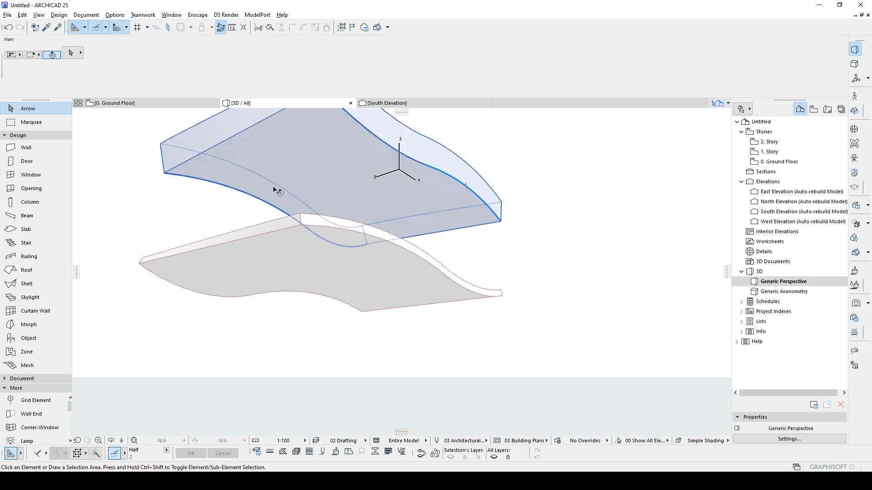
Set the thickness of the lower shell to 500.
click(268, 248)
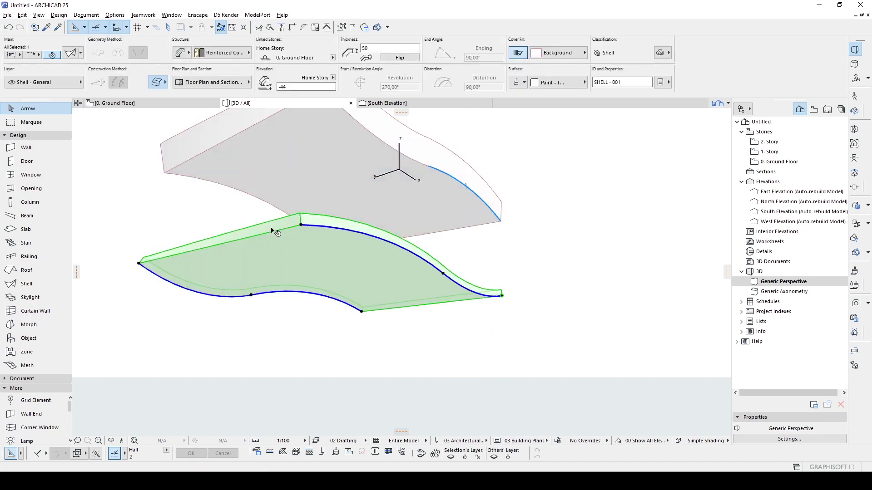
click(379, 48)
key(Return)
shift+middle_drag(359, 167, 249, 220)
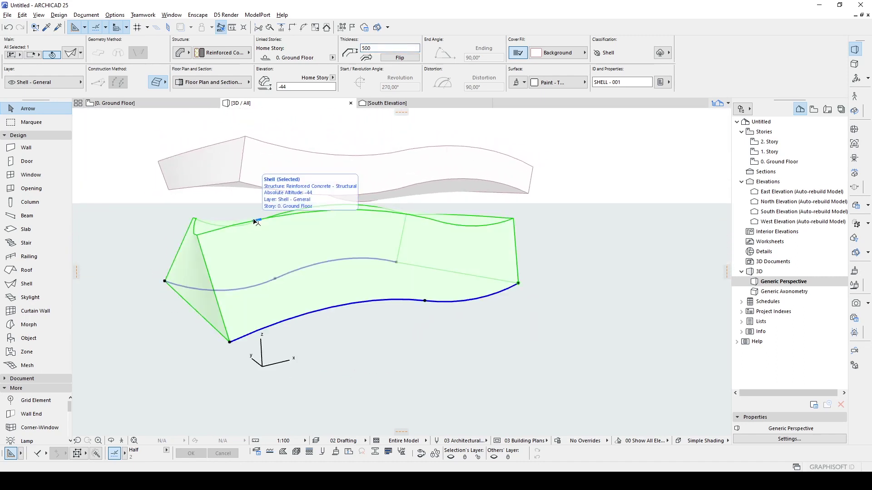
shift+middle_drag(380, 303, 152, 97)
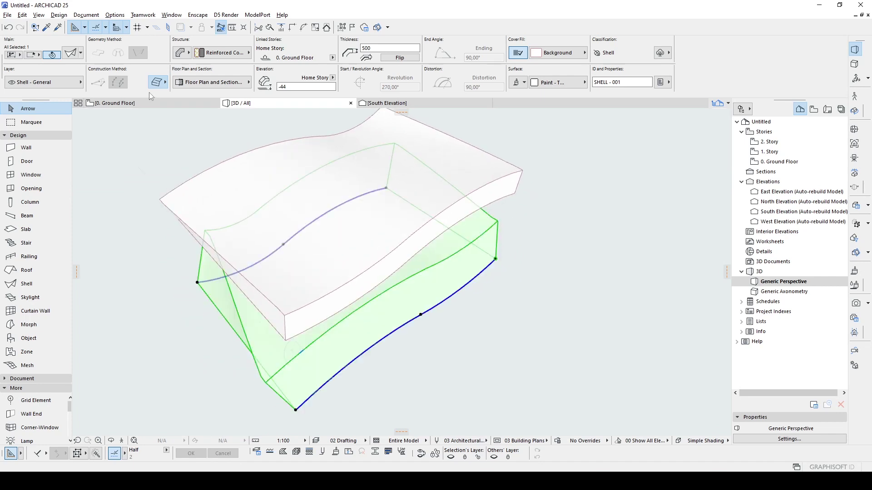
right_click(518, 314)
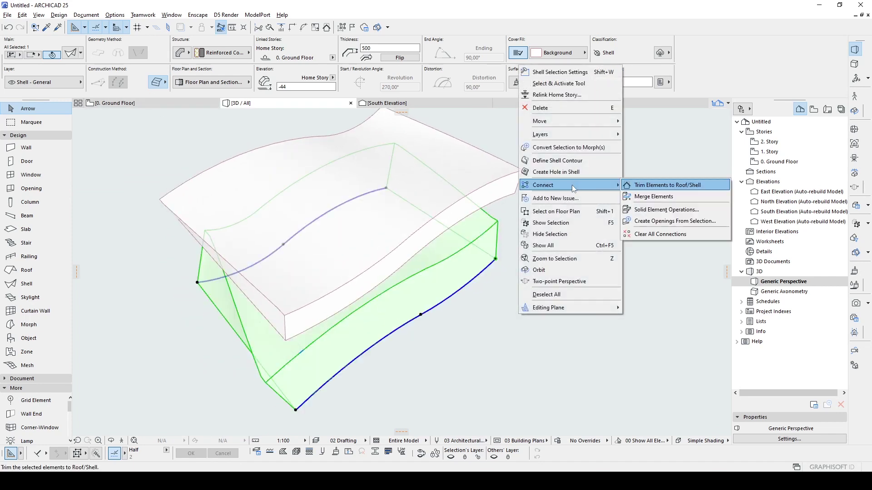
click(549, 173)
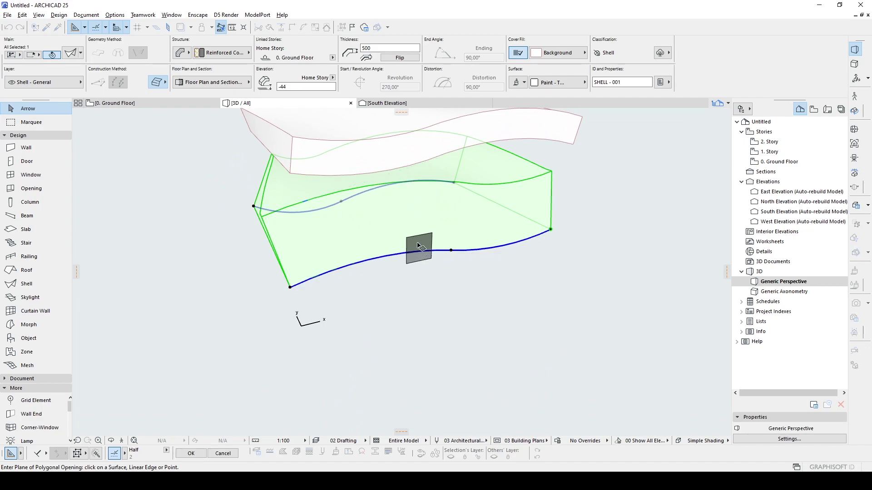
key(Escape)
key(Escape)
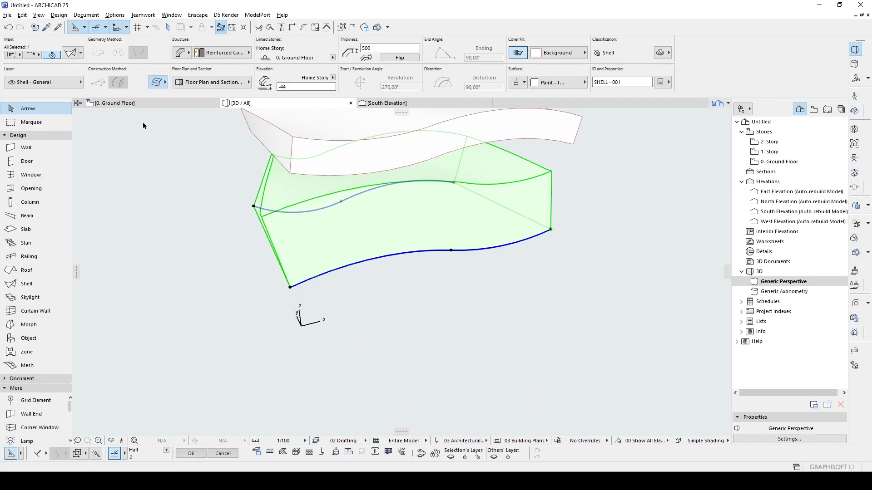
In the South Elevation, flip the lower shell so its thickness extends downward from its profile curves.
click(127, 104)
scroll(396, 365, up, 3)
scroll(397, 367, up, 2)
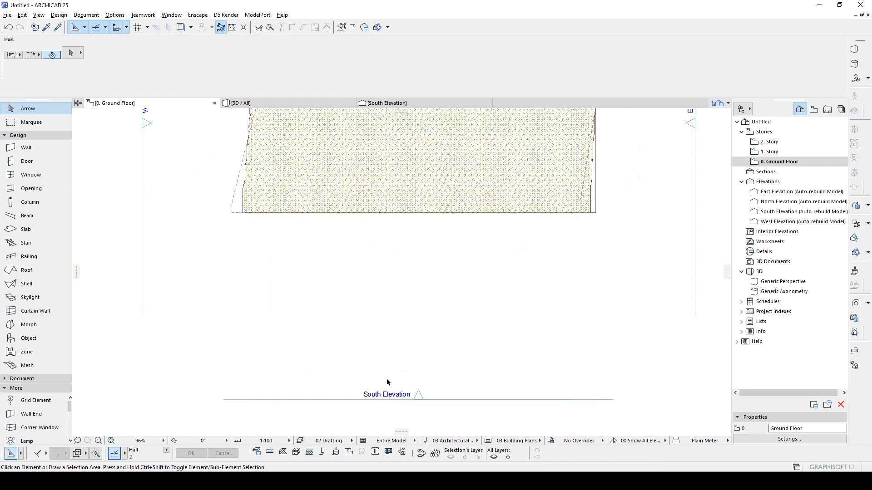
click(374, 105)
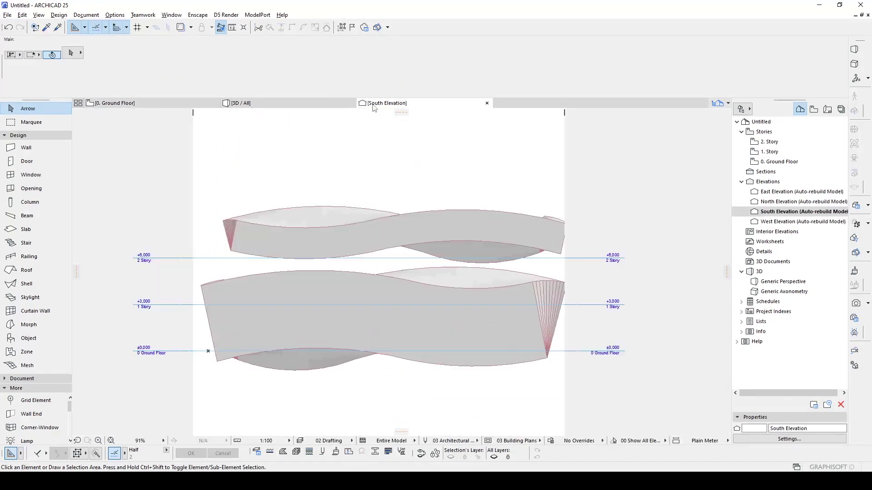
scroll(413, 198, down, 4)
click(408, 265)
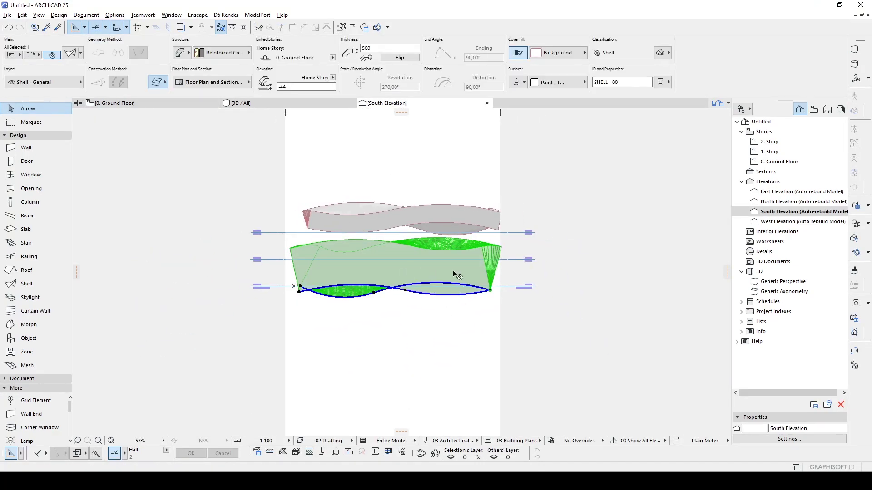
scroll(454, 275, up, 4)
click(408, 58)
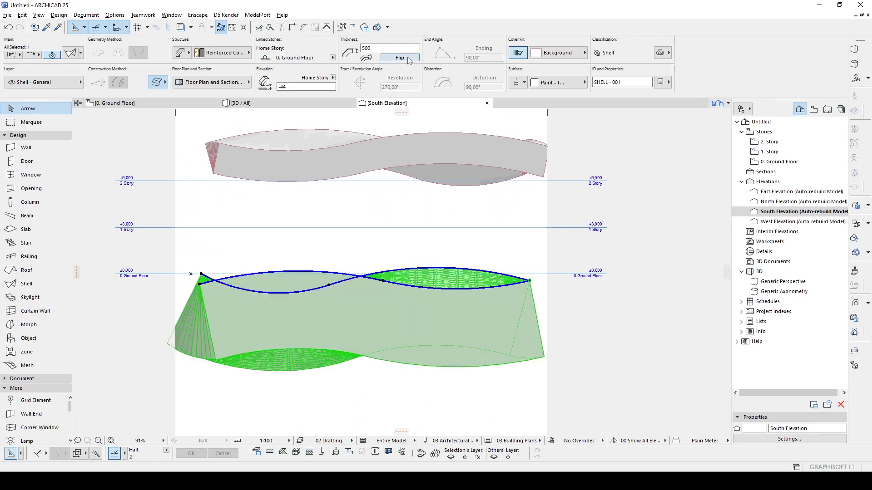
Create a rectangular hole about 545 high across the lower shell's full width, cutting its wavy underside off flat, and deselect the shell.
scroll(541, 294, up, 3)
scroll(542, 292, down, 4)
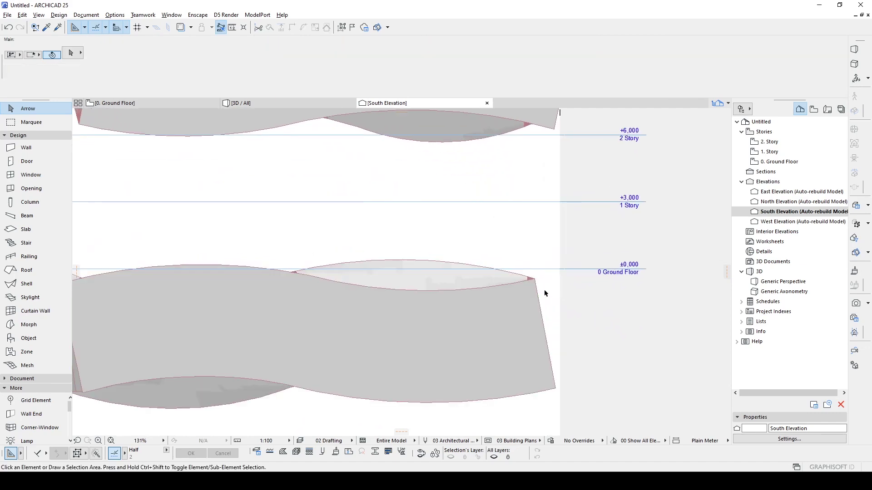
scroll(544, 292, up, 3)
right_click(529, 293)
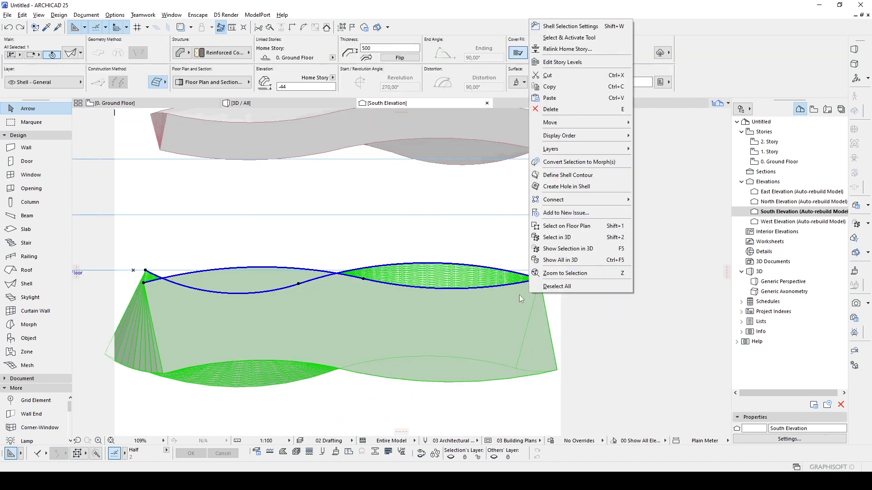
click(568, 187)
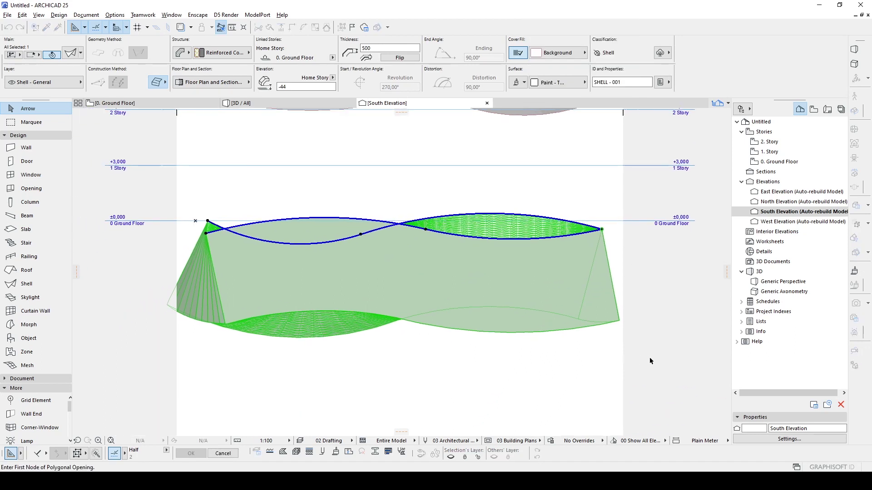
click(652, 359)
click(138, 359)
click(138, 258)
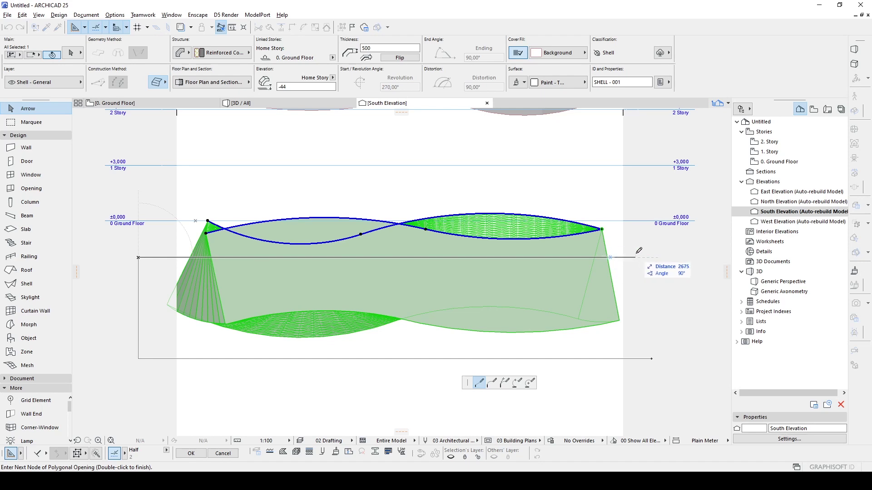
double_click(651, 359)
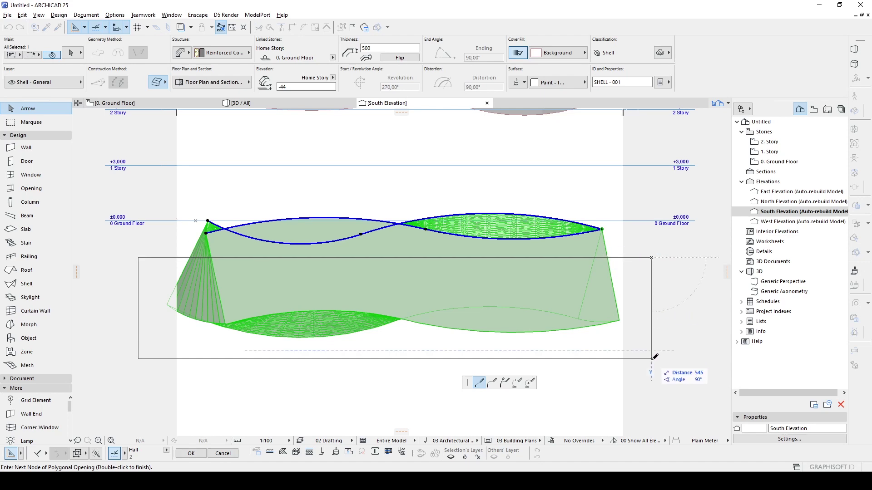
click(674, 343)
scroll(666, 338, down, 4)
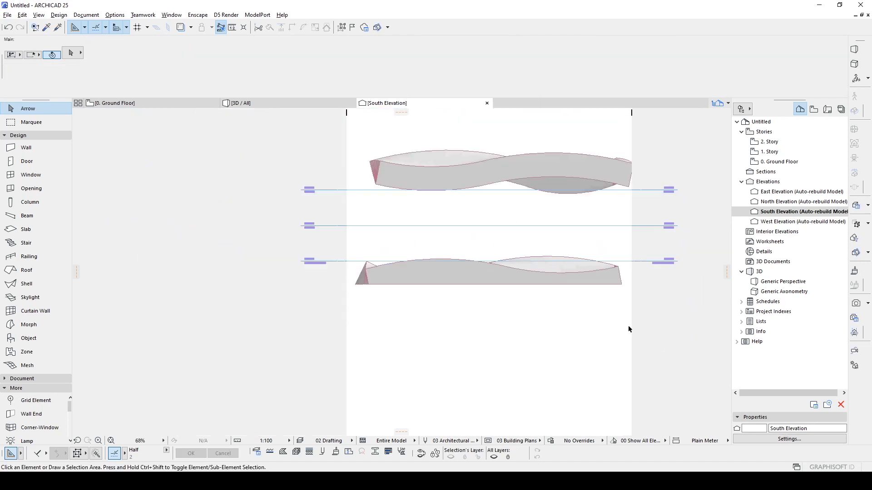
scroll(584, 245, up, 3)
click(522, 314)
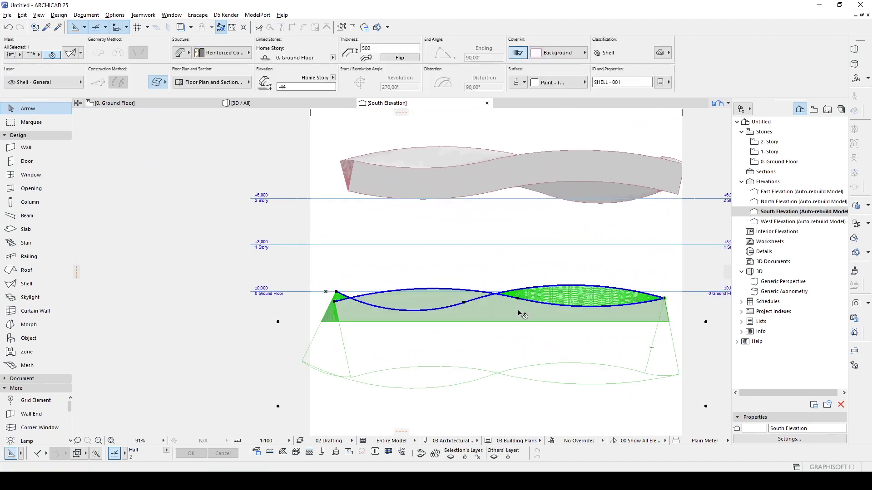
click(499, 323)
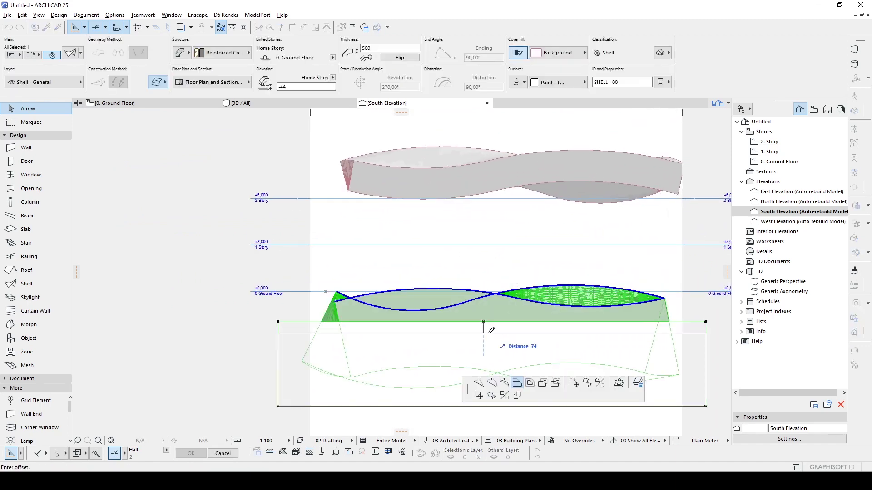
scroll(479, 321, up, 2)
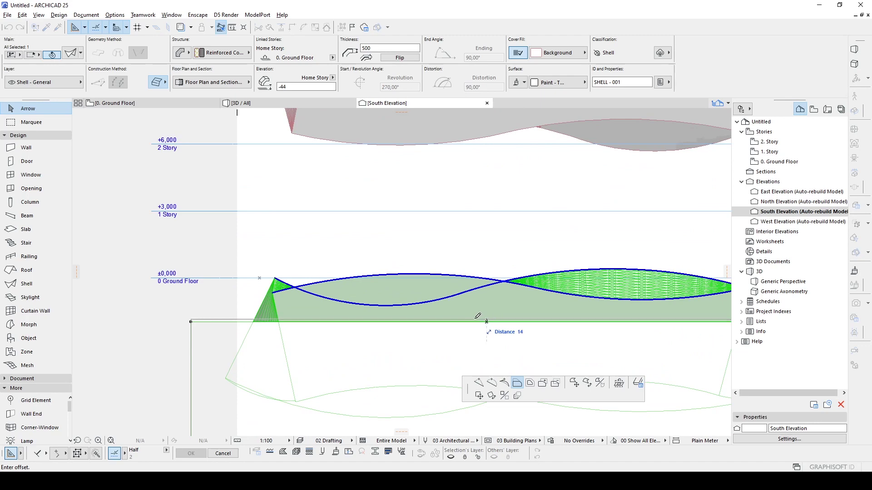
key(Escape)
scroll(478, 316, down, 3)
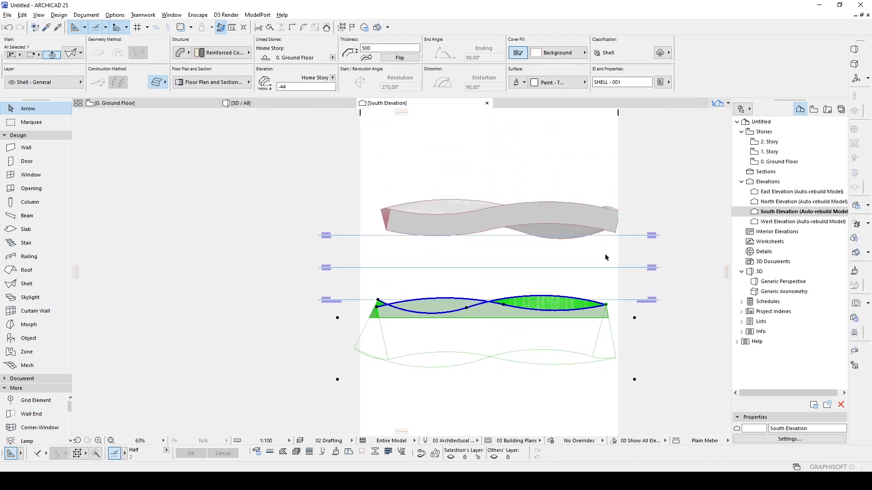
key(Escape)
Create a rectangular hole about 2420 wide in the upper shell, with its lower edge level with the shell's crest, and deselect the shell.
scroll(545, 205, up, 3)
scroll(530, 204, up, 2)
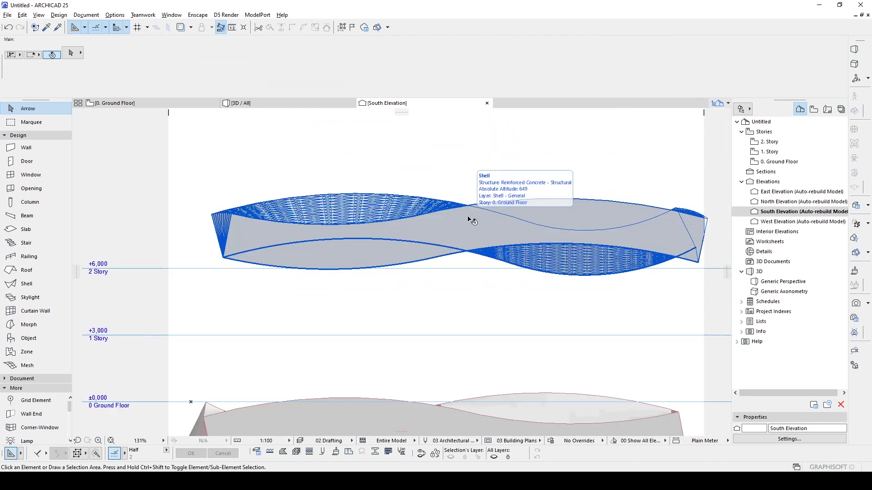
click(470, 220)
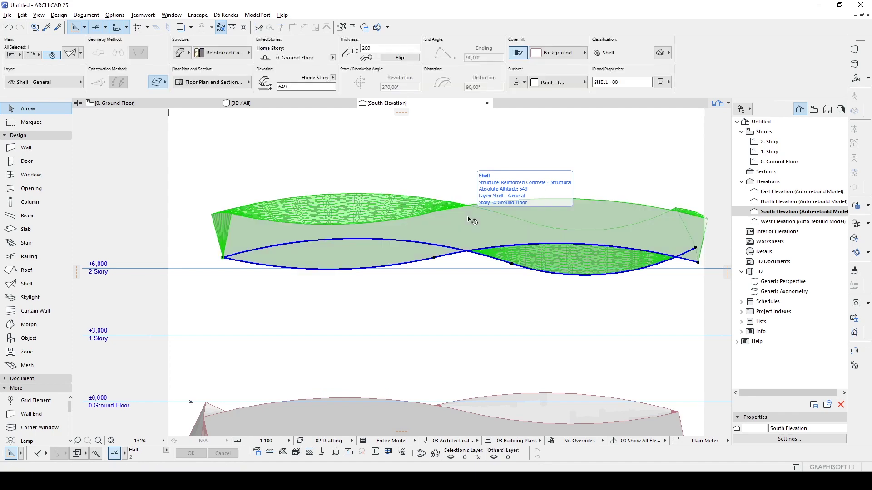
right_click(469, 219)
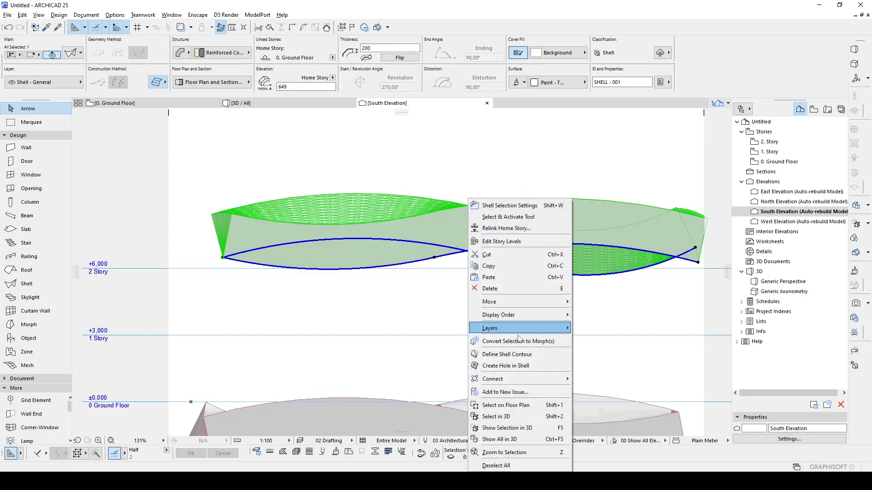
click(515, 364)
scroll(443, 271, down, 2)
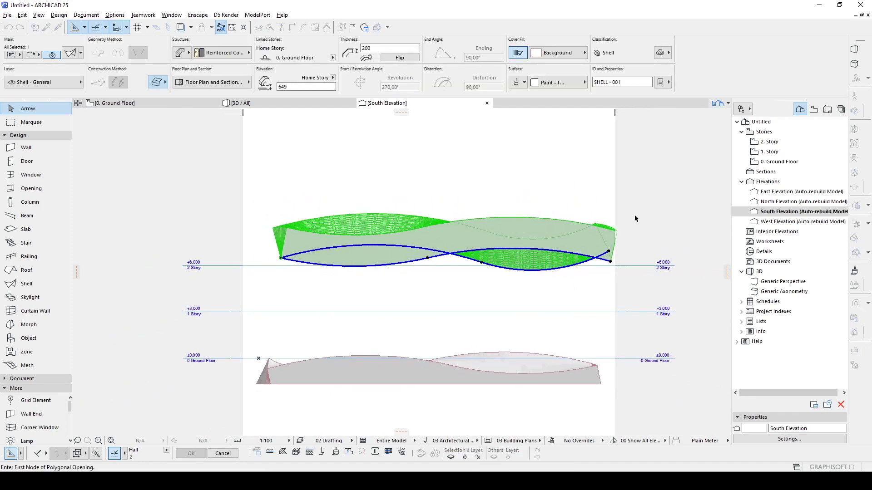
click(625, 215)
click(250, 215)
click(250, 167)
click(625, 166)
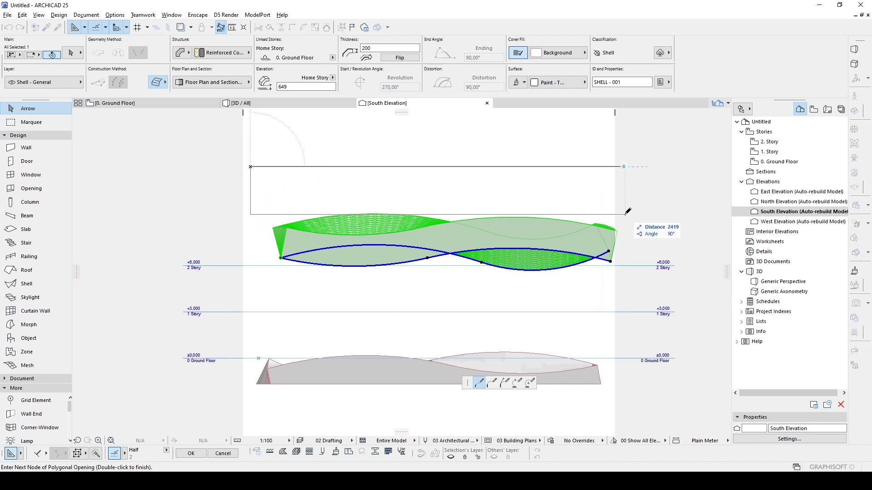
click(625, 214)
key(Escape)
Set the thickness of the upper shell to 500 and deselect it.
click(553, 227)
click(388, 49)
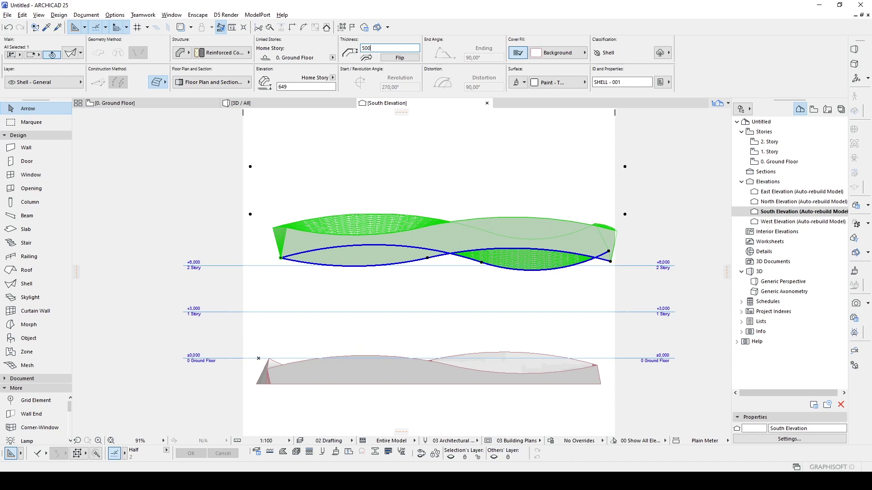
text(500)
key(Return)
click(655, 179)
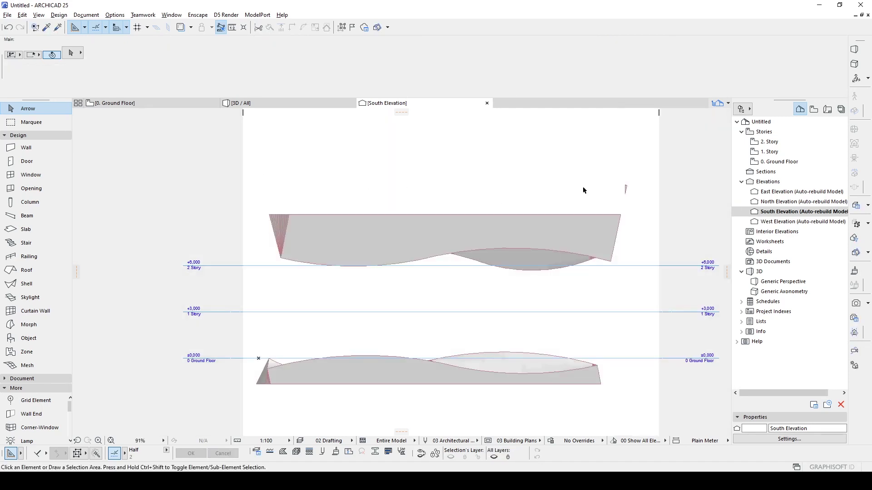
Extend the upper shell's hole slightly outward at its east edge to cut away the leftover sliver, and deselect the shell.
click(607, 217)
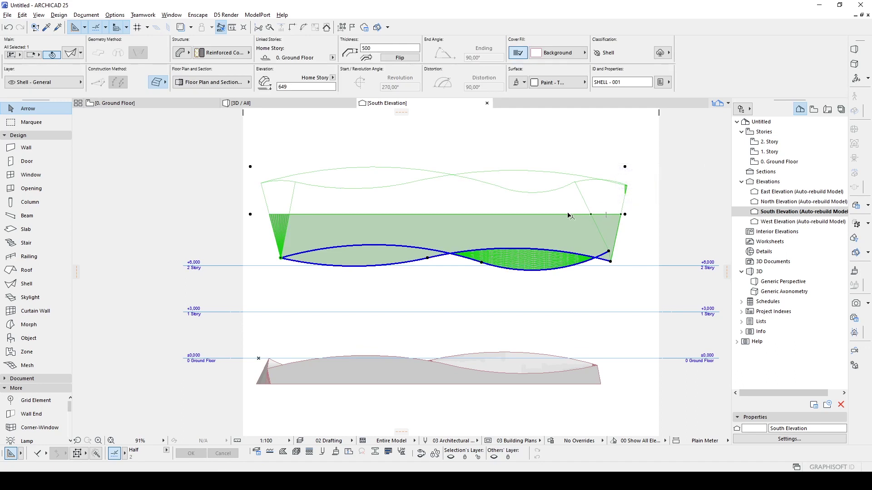
click(626, 173)
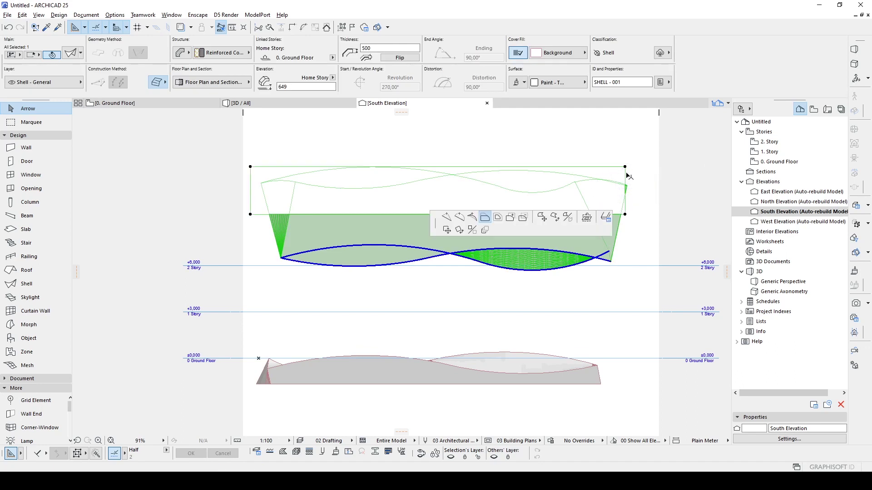
click(636, 174)
click(167, 187)
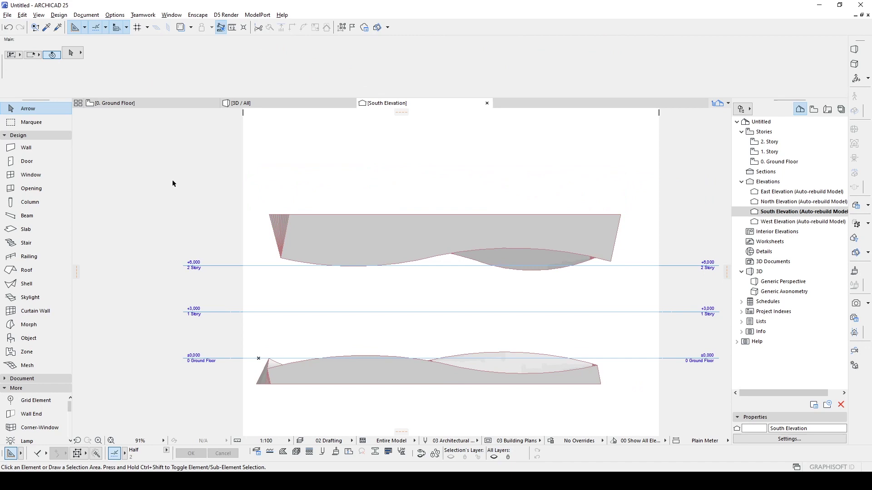
Examine the flat outer faces and wavy facing sides of both trimmed shells from an angle in the 3D view.
click(254, 105)
scroll(567, 296, down, 2)
shift+middle_drag(352, 263, 580, 267)
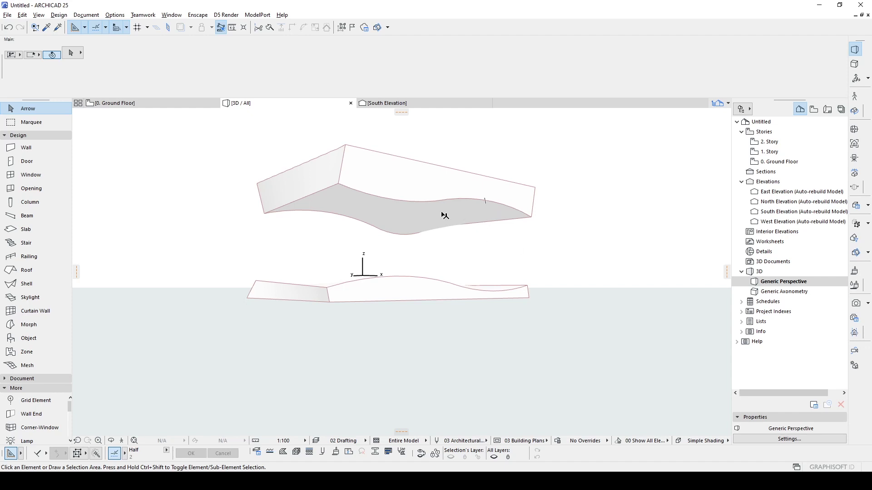
scroll(444, 215, up, 2)
click(43, 282)
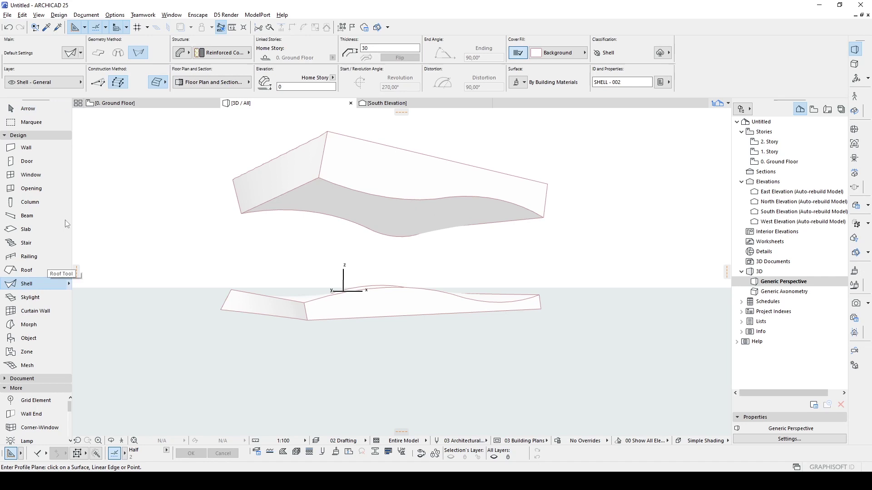
click(118, 53)
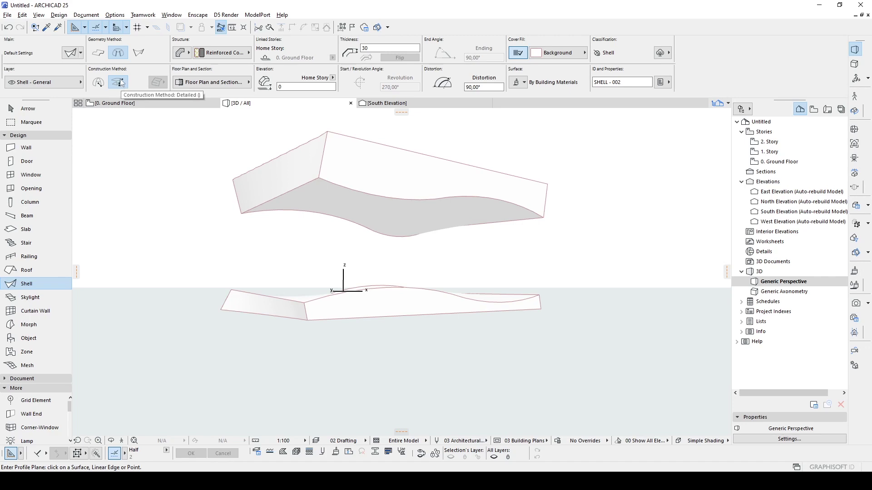
click(102, 104)
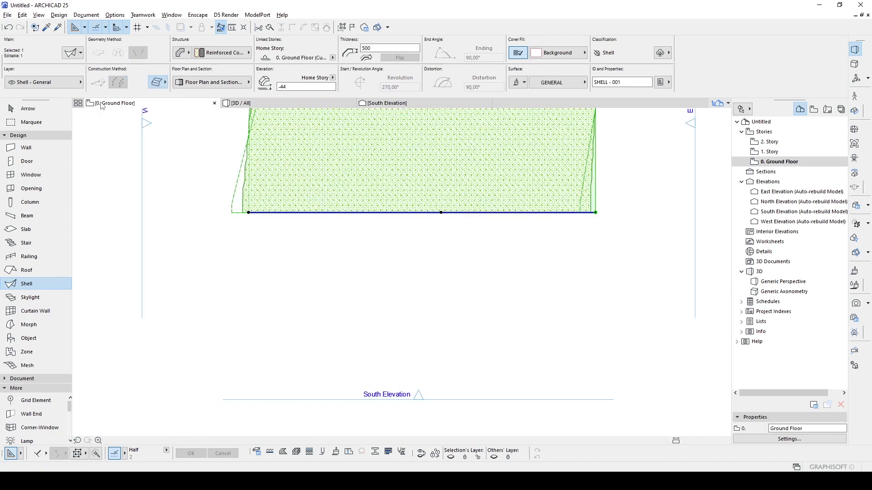
scroll(196, 173, down, 5)
middle_drag(303, 163, 326, 259)
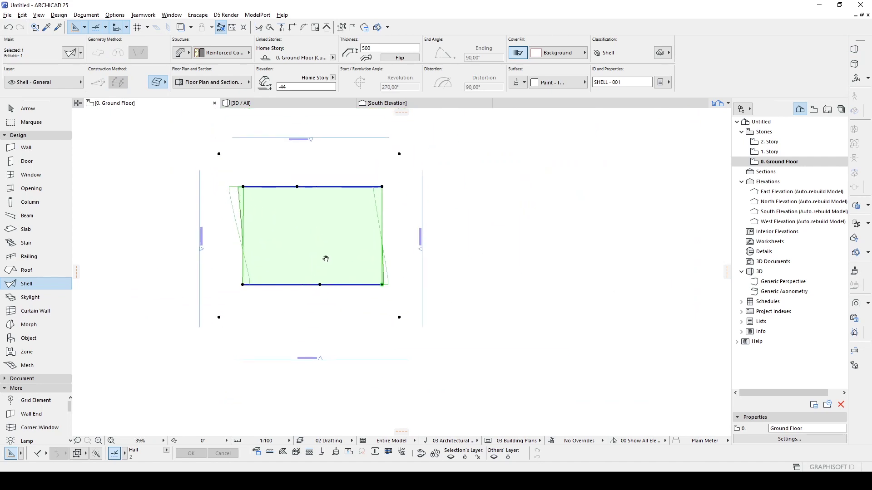
scroll(323, 257, up, 2)
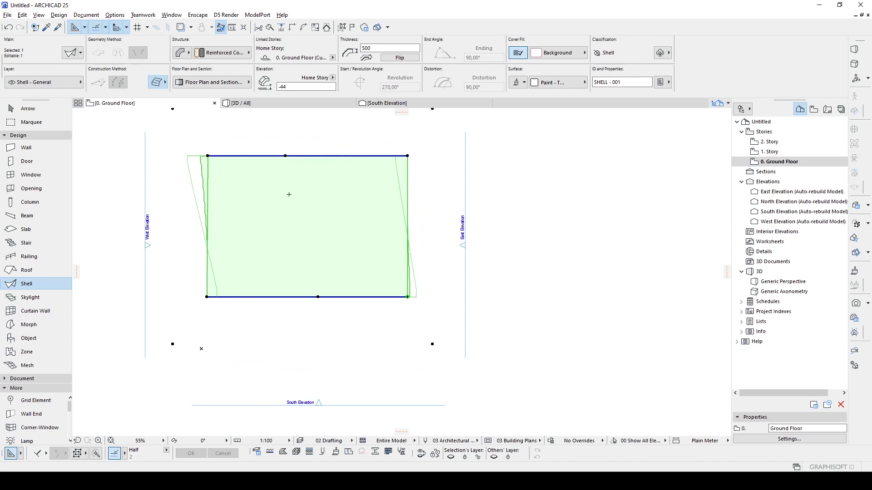
scroll(268, 204, up, 1)
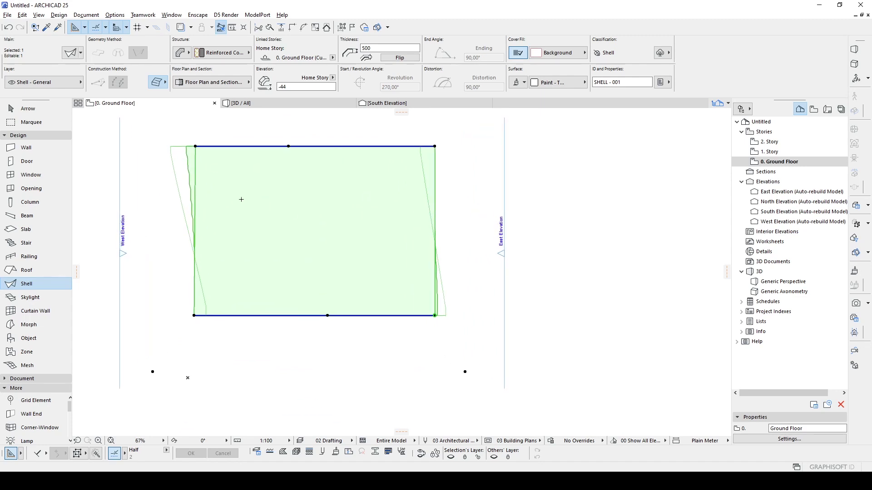
click(34, 110)
Measure the vertical gap between the lower shell's crest and the upper shell in the South Elevation.
click(402, 104)
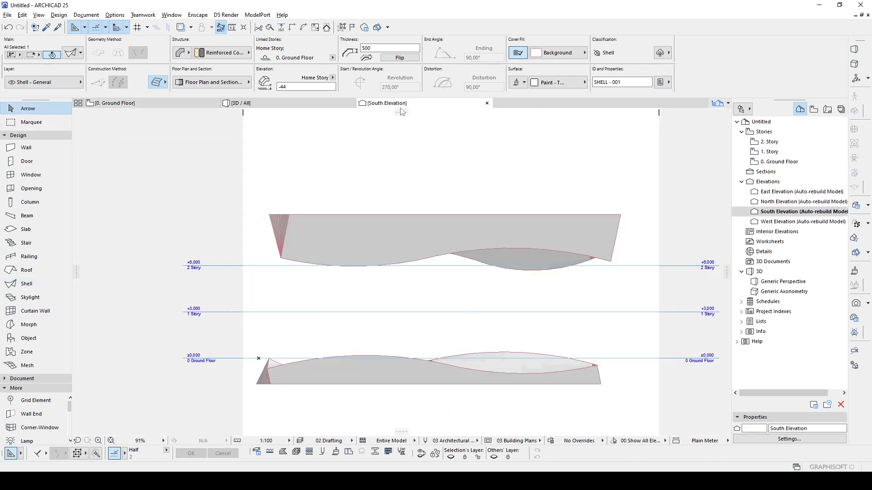
click(500, 171)
key(m)
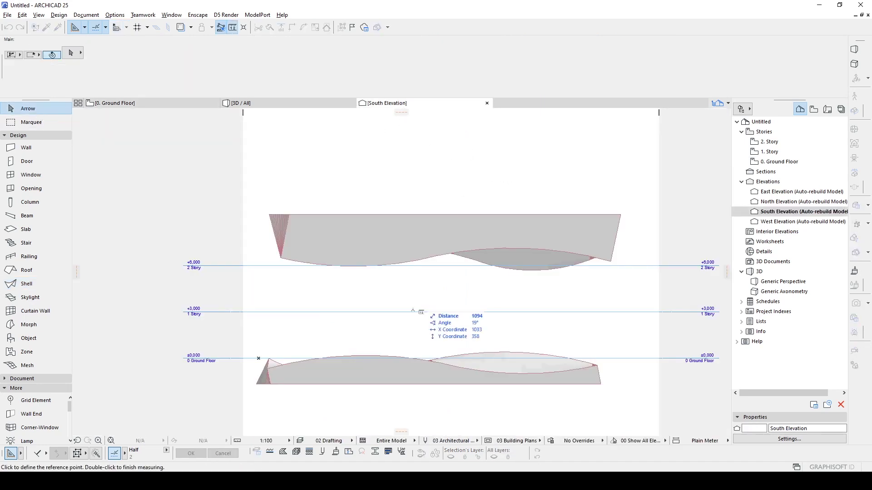
scroll(357, 345, up, 3)
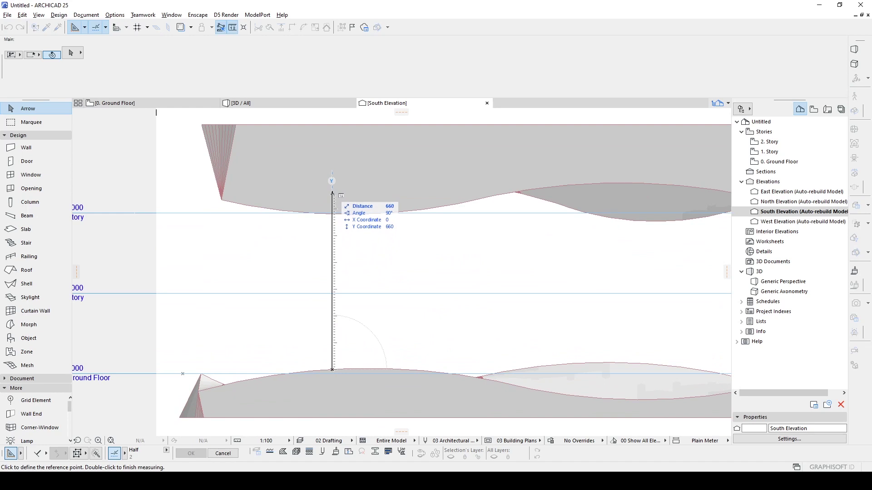
key(Escape)
Open the Ground Floor plan and activate the Shell tool for a new shell south of the existing ones.
click(115, 103)
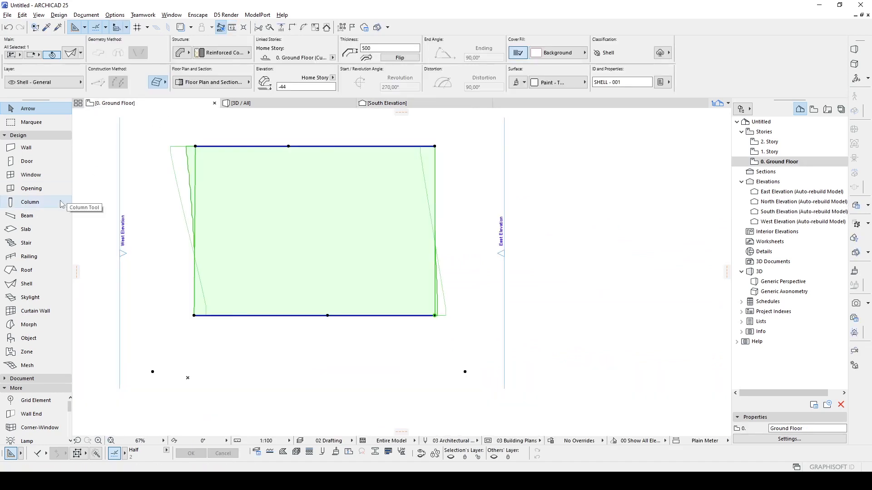
click(27, 284)
scroll(470, 291, up, 2)
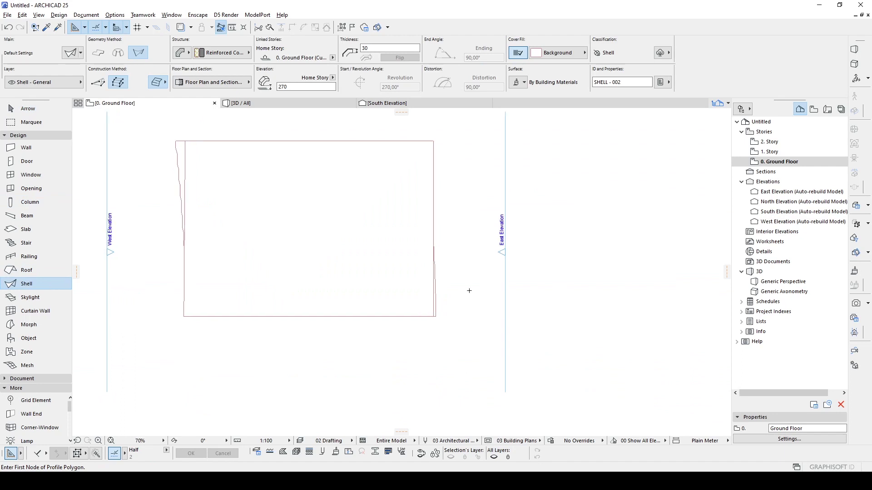
middle_drag(320, 325, 432, 114)
scroll(376, 270, down, 1)
middle_drag(379, 242, 357, 295)
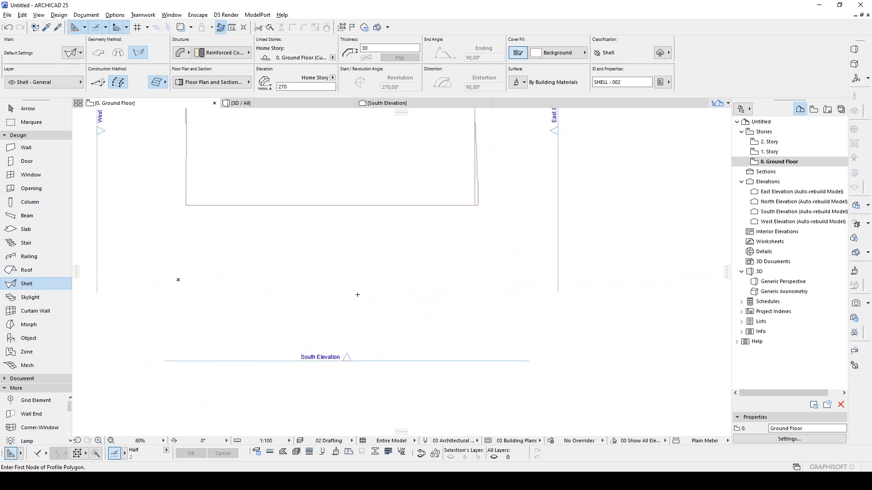
scroll(369, 277, up, 2)
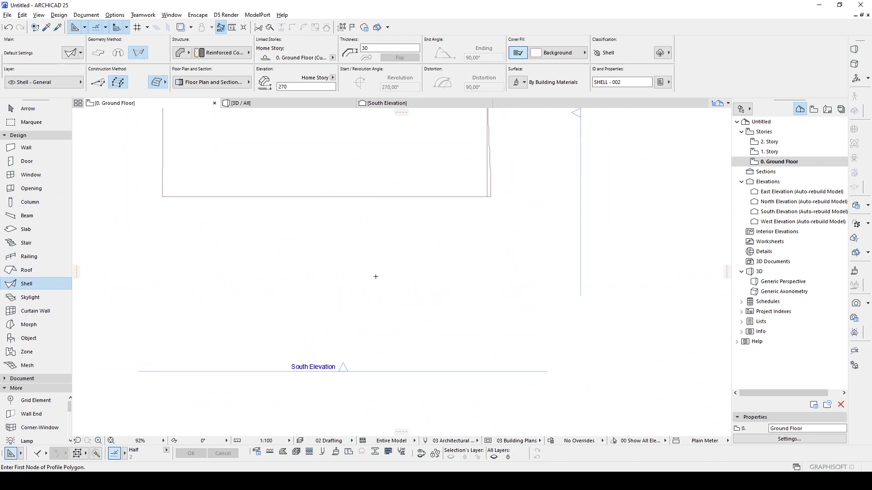
click(419, 355)
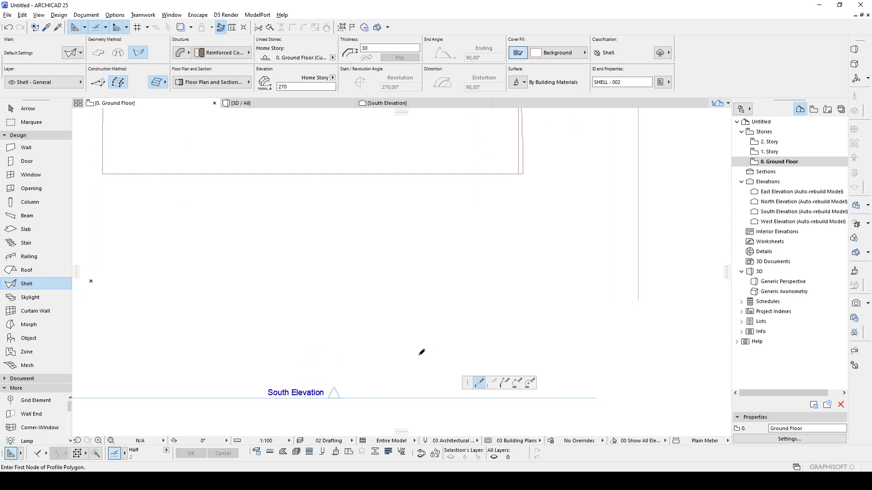
click(504, 384)
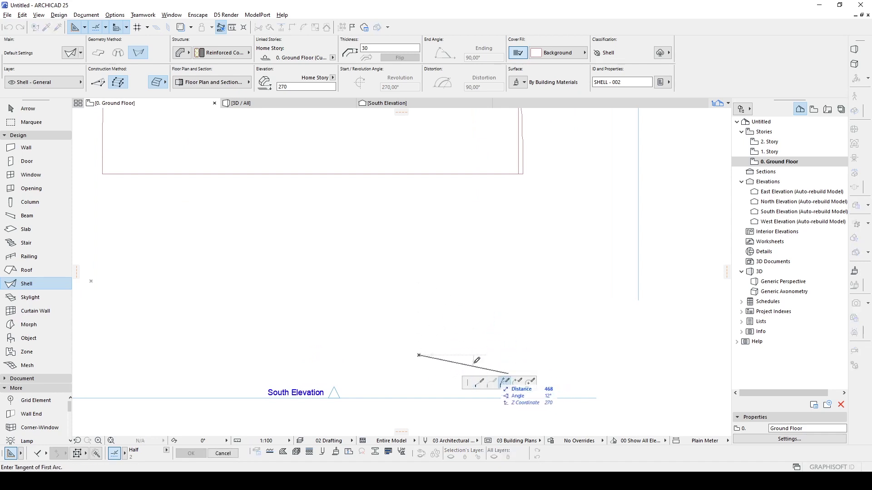
click(380, 301)
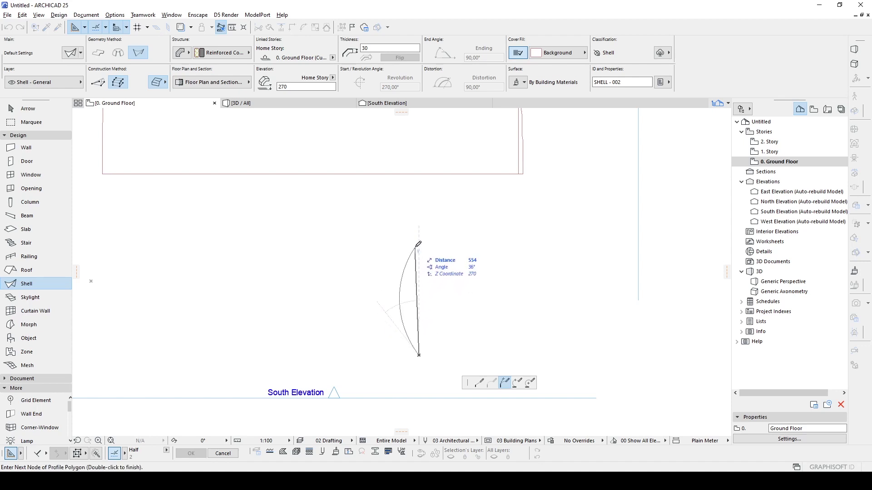
click(420, 223)
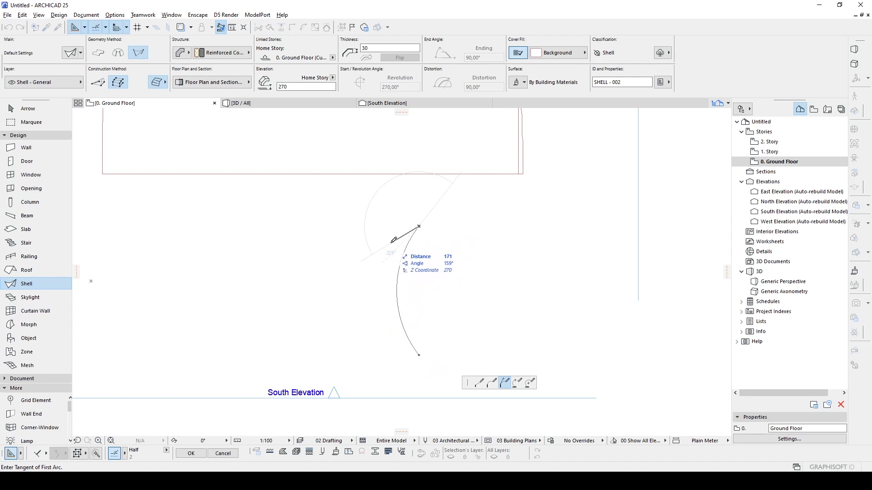
click(418, 226)
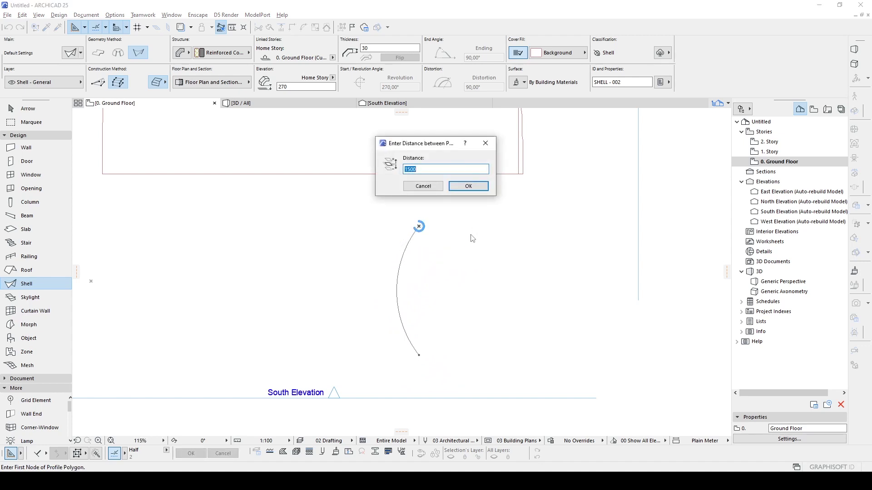
click(486, 143)
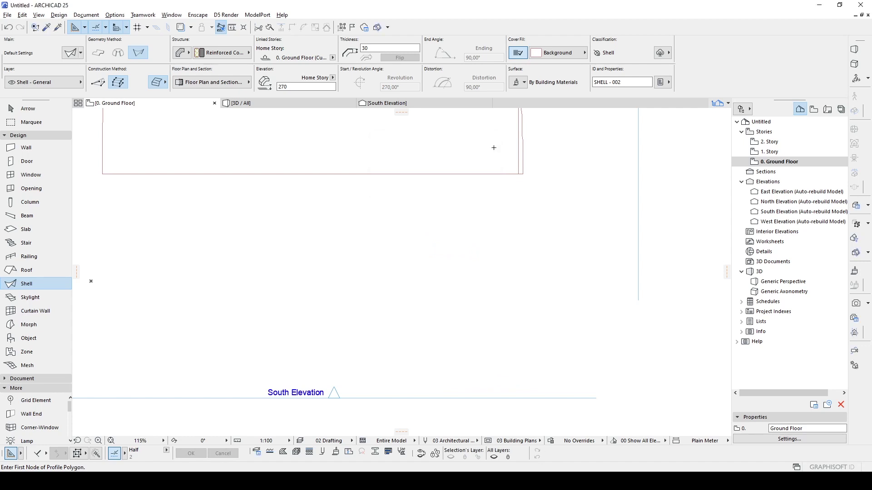
Start a detailed revolved shell south of the existing shells and draw its profile as one upright arc with a chord about 650 long.
click(118, 52)
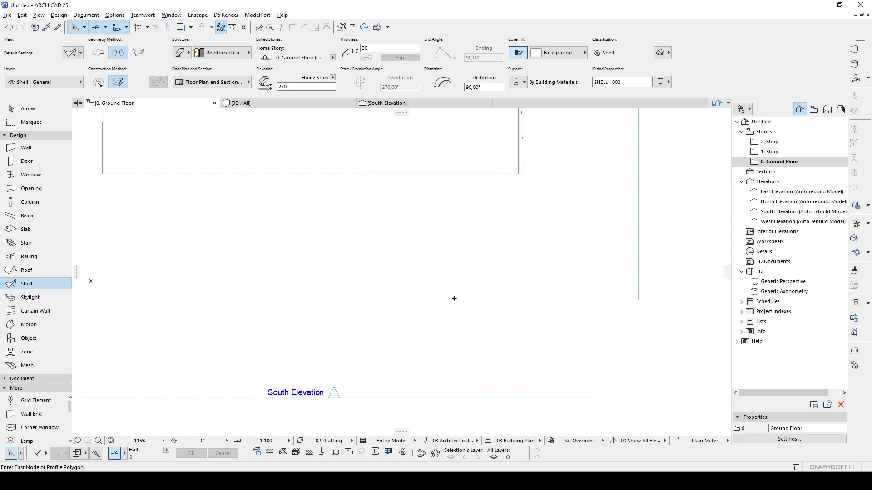
click(485, 314)
click(504, 383)
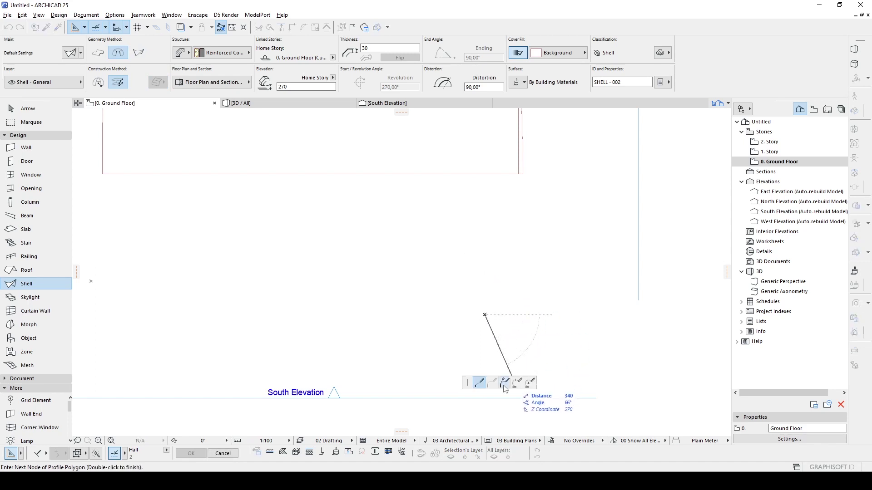
click(454, 254)
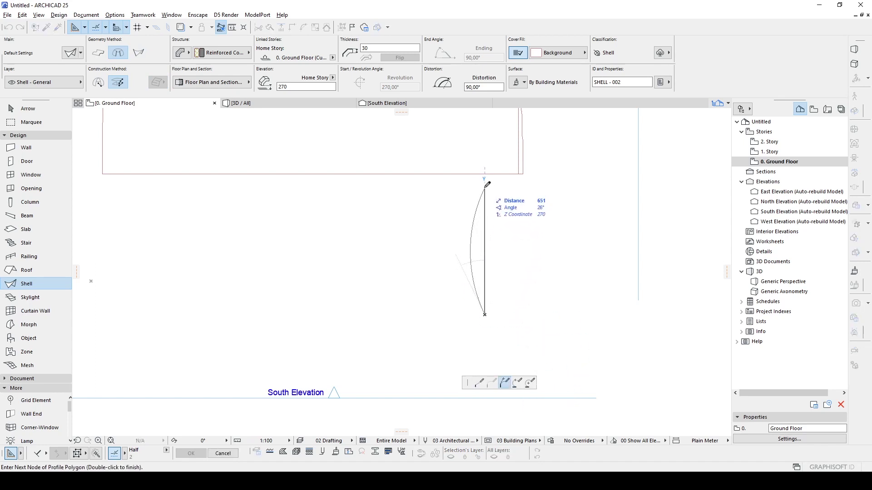
click(486, 184)
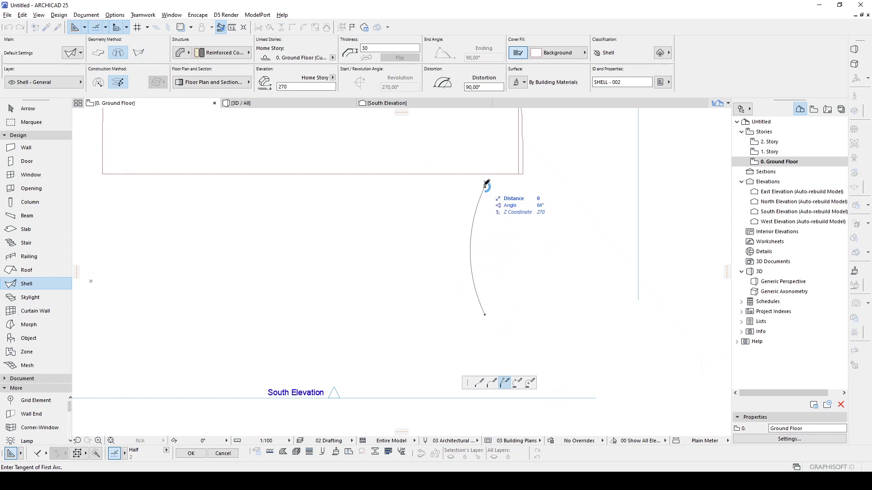
click(486, 184)
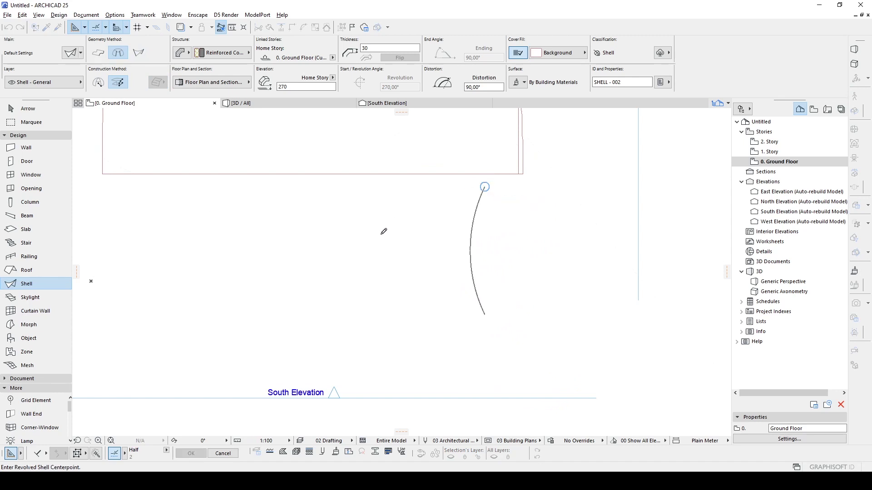
Revolve the arc profile 360° around a vertical axis placed on its bulging side, and leave the Shell tool.
click(444, 322)
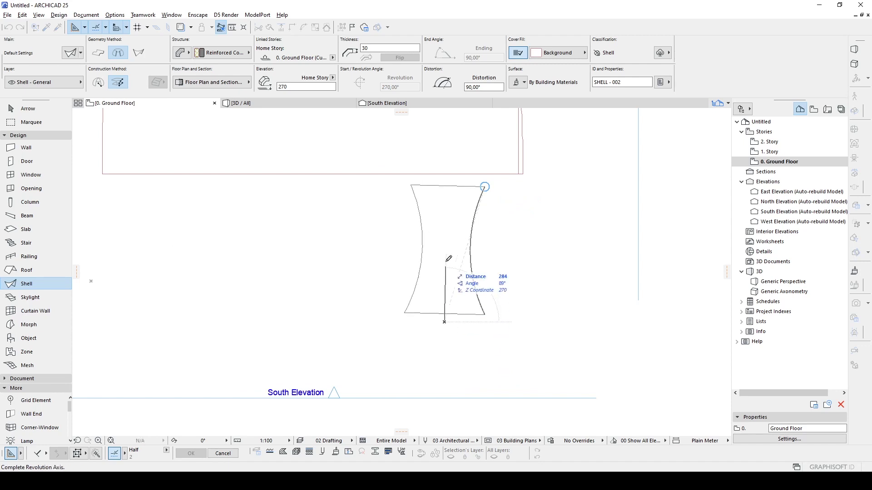
click(445, 181)
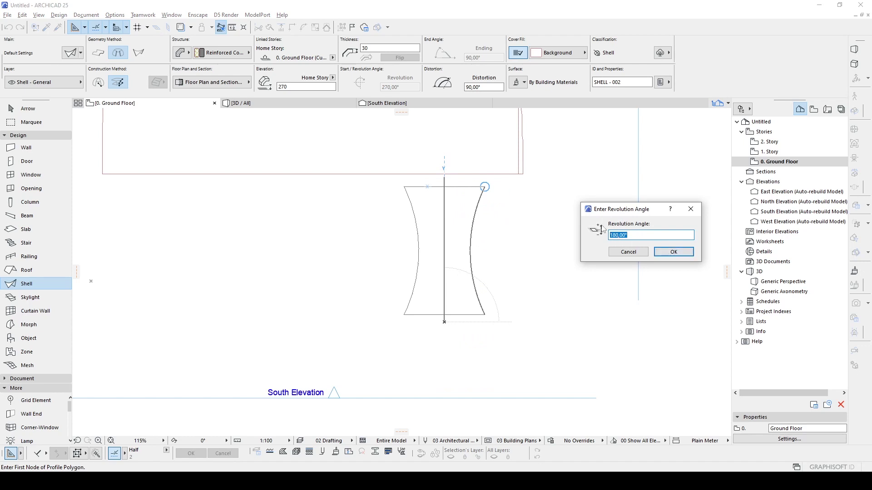
click(619, 235)
text(3)
click(673, 252)
click(26, 108)
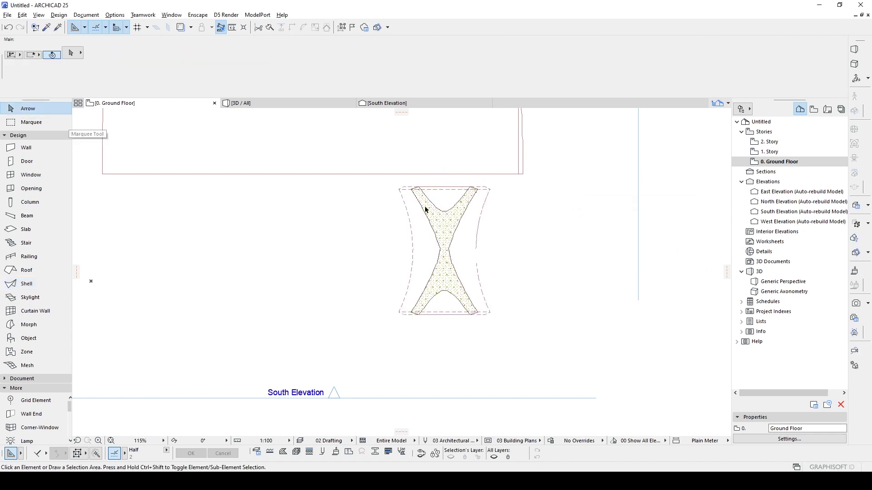
Select the revolved shell and curve its profile arc more strongly toward the revolution axis to slim the waist.
scroll(499, 214, down, 4)
click(480, 221)
click(469, 222)
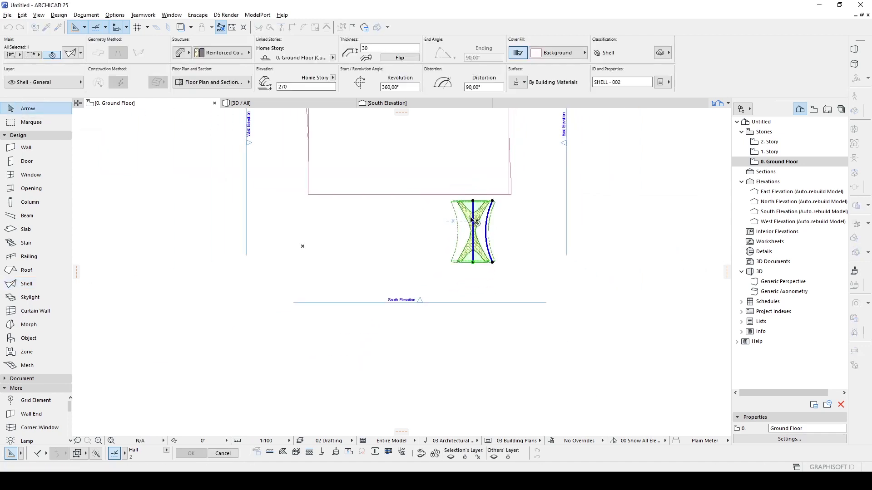
scroll(477, 221, up, 4)
click(495, 234)
scroll(495, 232, up, 4)
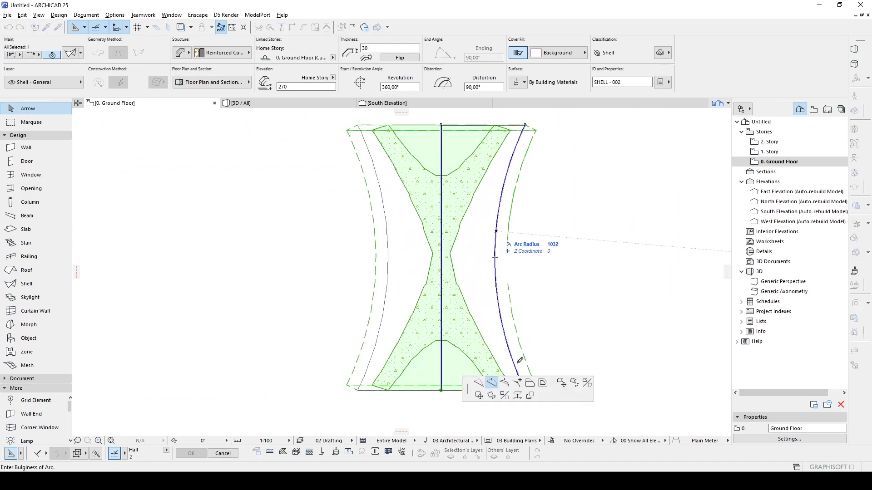
click(486, 254)
click(485, 242)
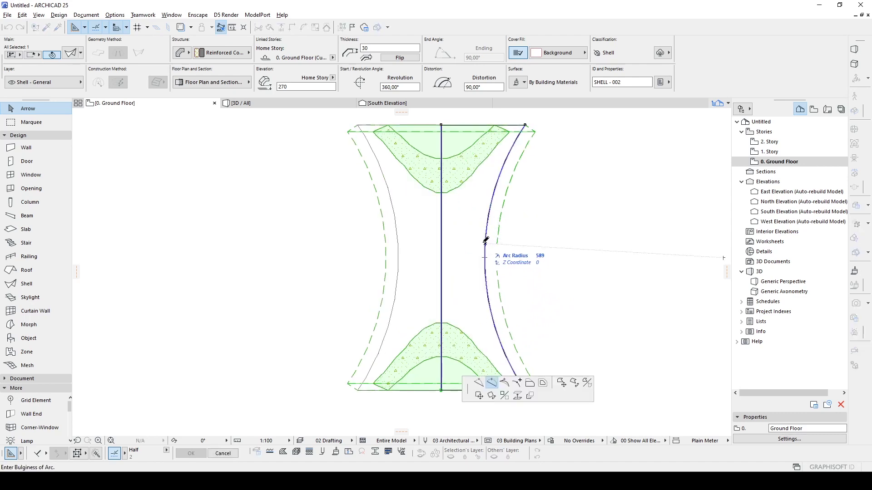
click(482, 242)
scroll(481, 242, down, 3)
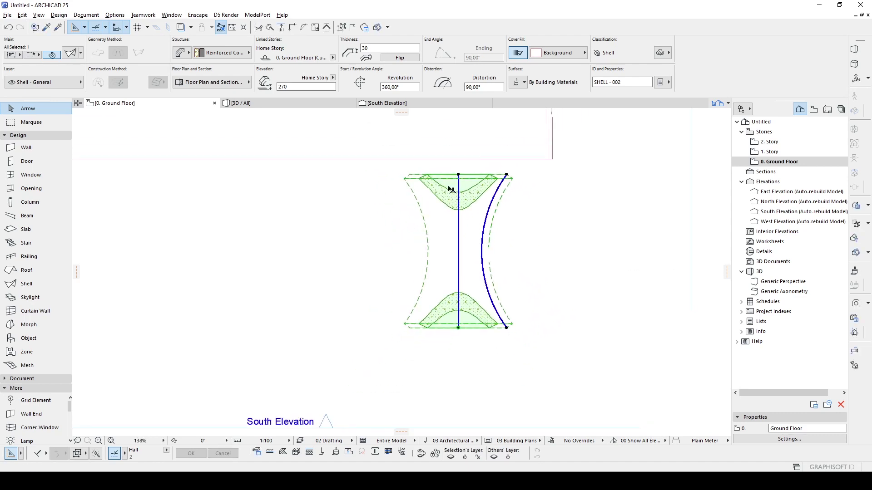
Lengthen the revolved shell by moving its profile's north end node about 65 straight north.
click(507, 176)
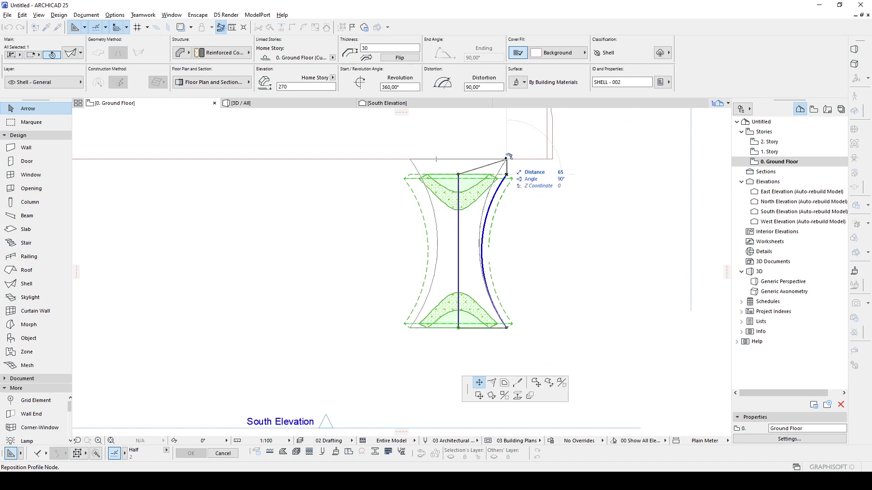
click(508, 157)
click(524, 195)
scroll(501, 218, down, 2)
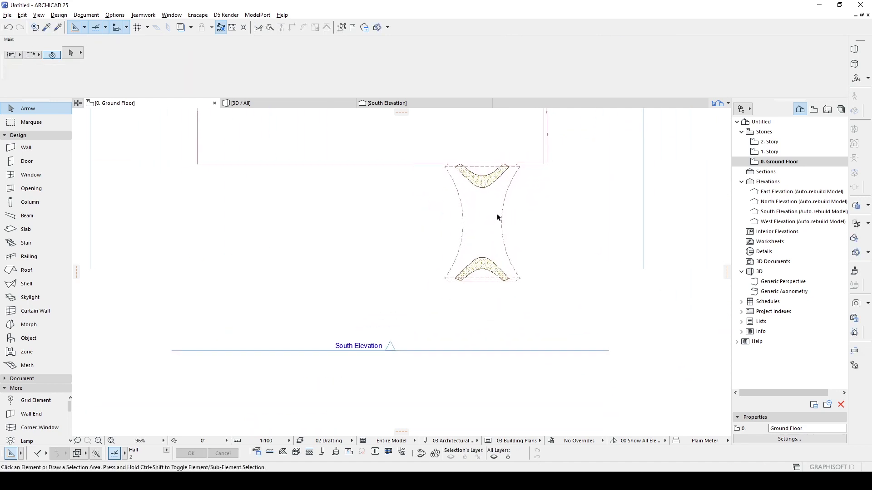
Open the South Elevation from its marker on the plan and examine the revolved shell against the two wavy shells.
click(501, 214)
click(452, 248)
click(339, 354)
right_click(339, 353)
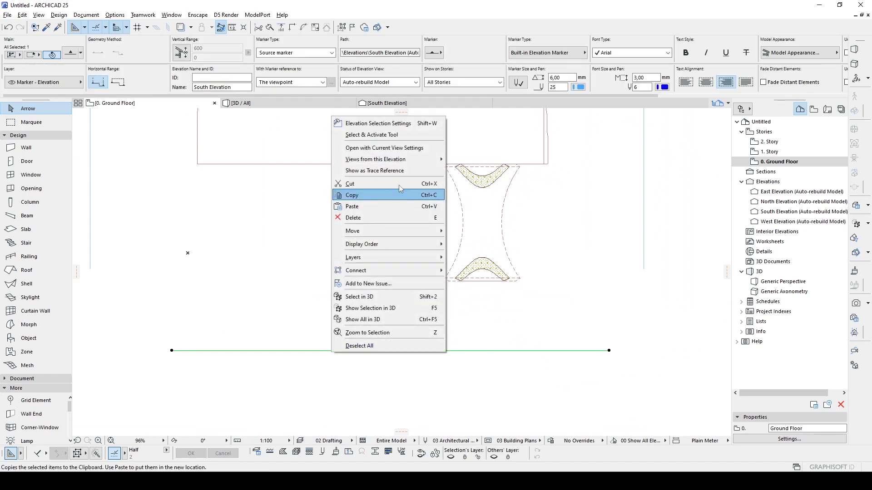
click(397, 149)
click(398, 239)
scroll(409, 235, down, 2)
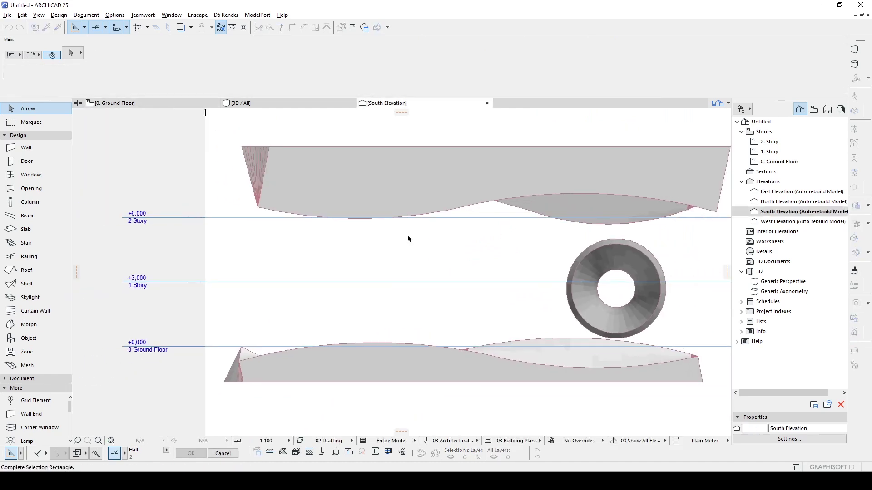
click(608, 257)
click(528, 243)
click(495, 243)
middle_drag(497, 247, 335, 227)
click(418, 226)
key(Escape)
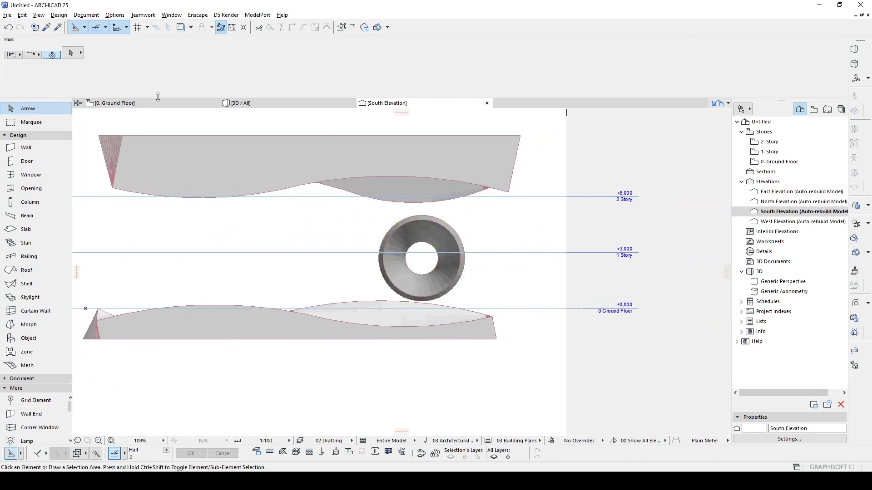
Return to the Ground Floor plan and open the East Elevation from its marker.
click(158, 103)
scroll(647, 168, down, 2)
scroll(611, 226, up, 3)
click(595, 162)
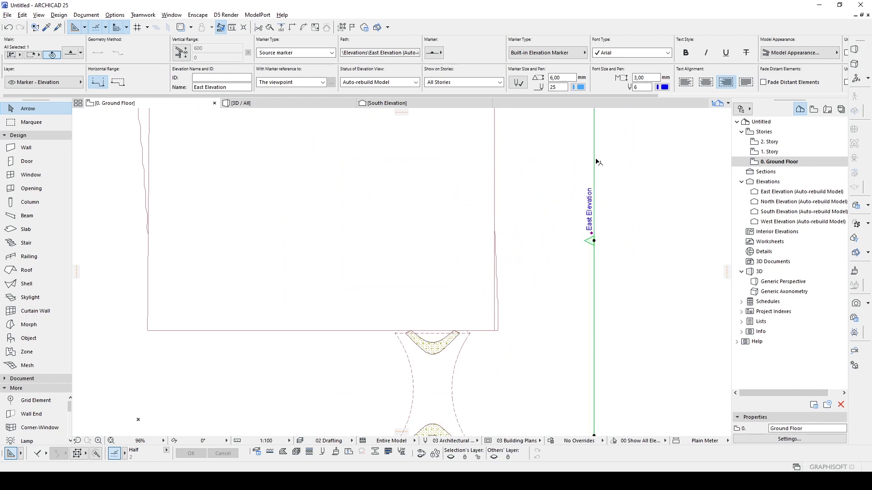
right_click(596, 162)
click(620, 193)
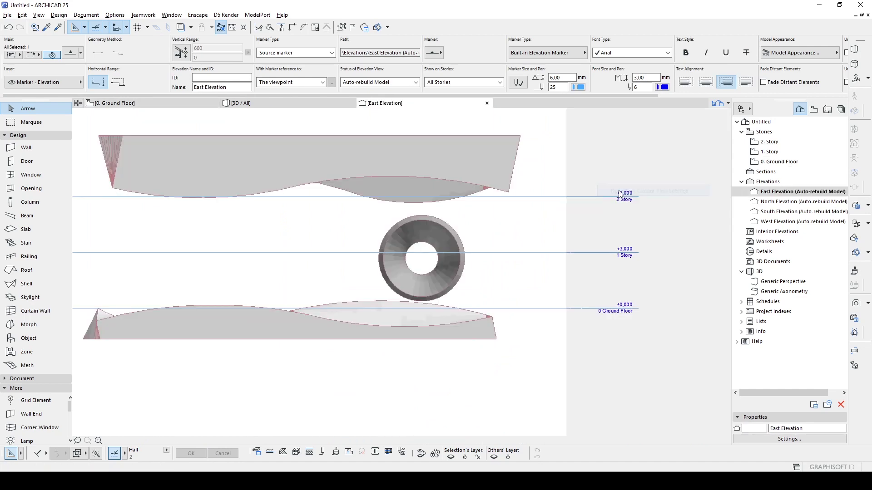
Rotate the revolved shell 90° about the outer end of its axis in the East Elevation so it stands upright.
scroll(350, 242, down, 2)
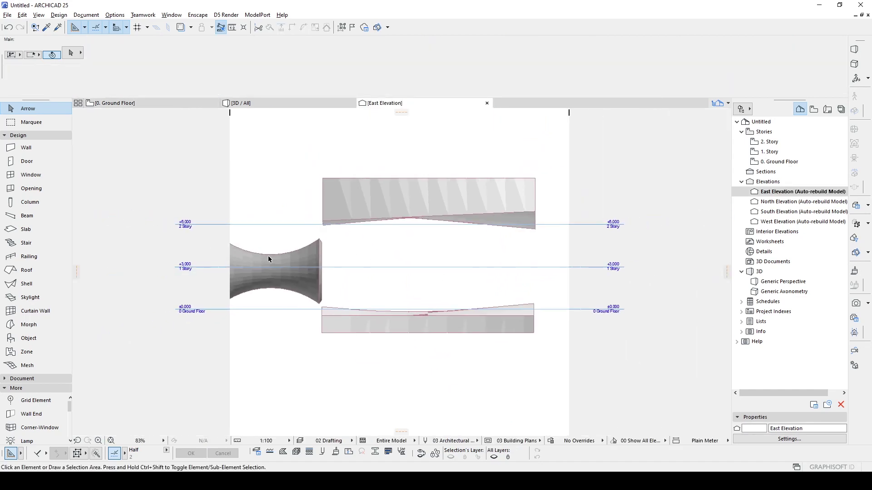
click(296, 260)
scroll(255, 260, up, 3)
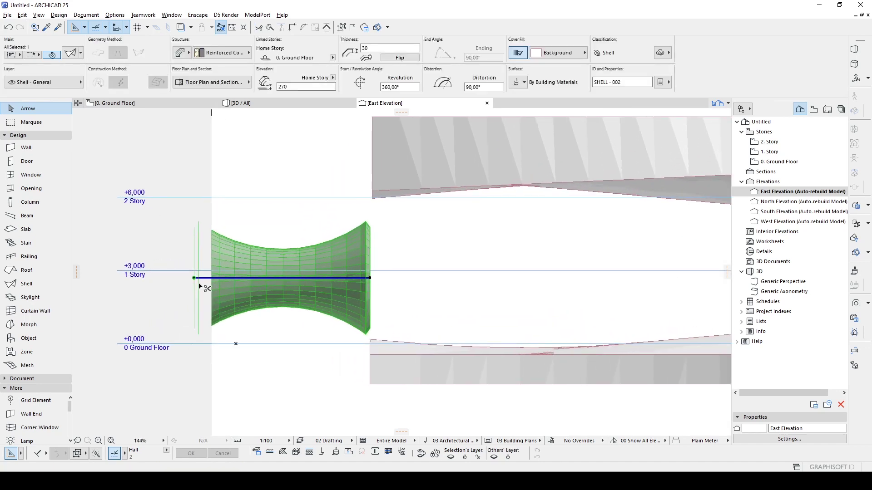
click(194, 278)
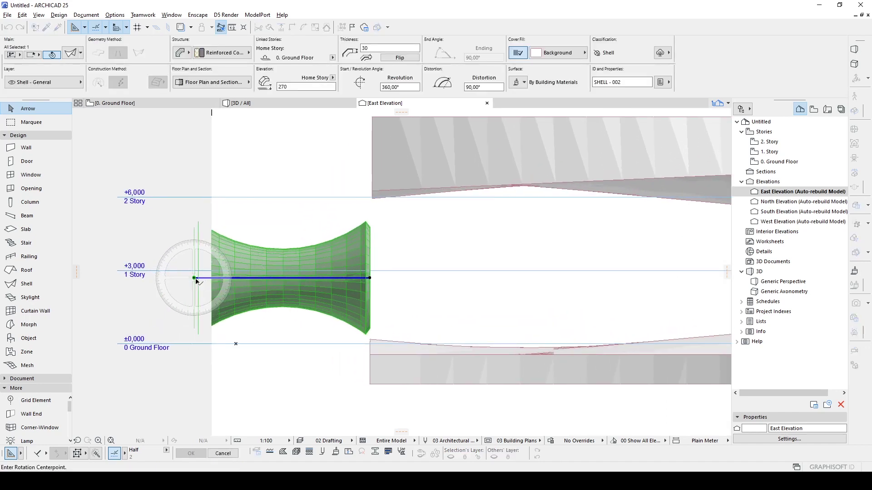
click(416, 277)
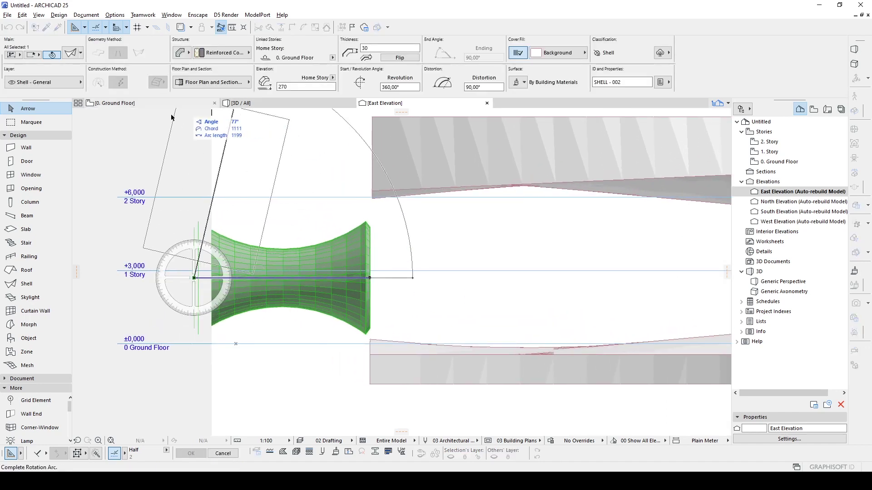
click(196, 145)
Move the upright revolved shell into the gap between the two wavy shells, at elevation -44.
click(213, 228)
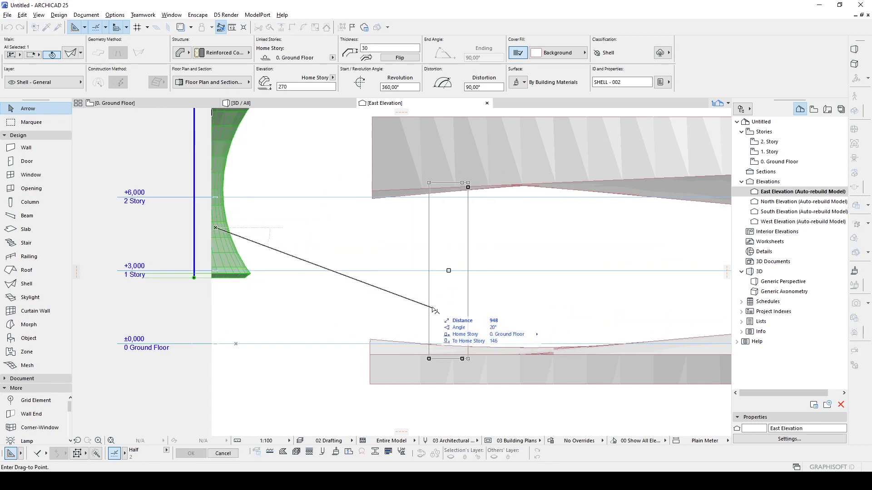
click(450, 304)
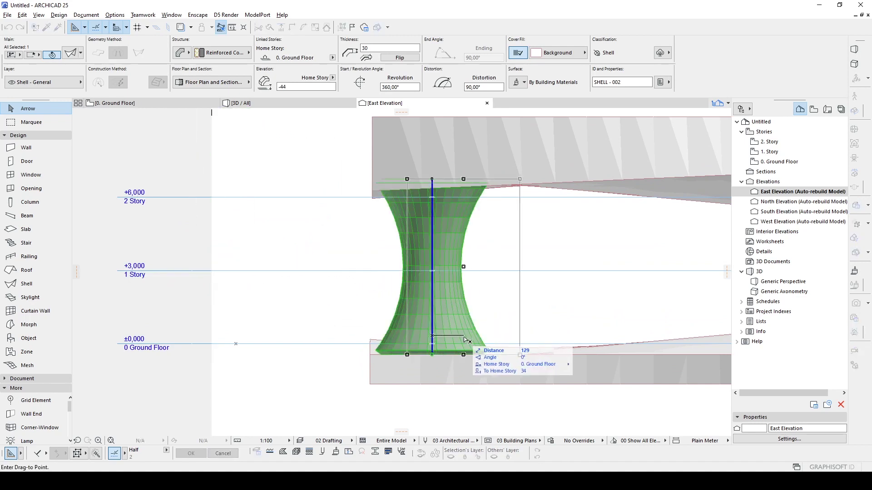
middle_drag(479, 322, 455, 313)
middle_drag(364, 316, 427, 328)
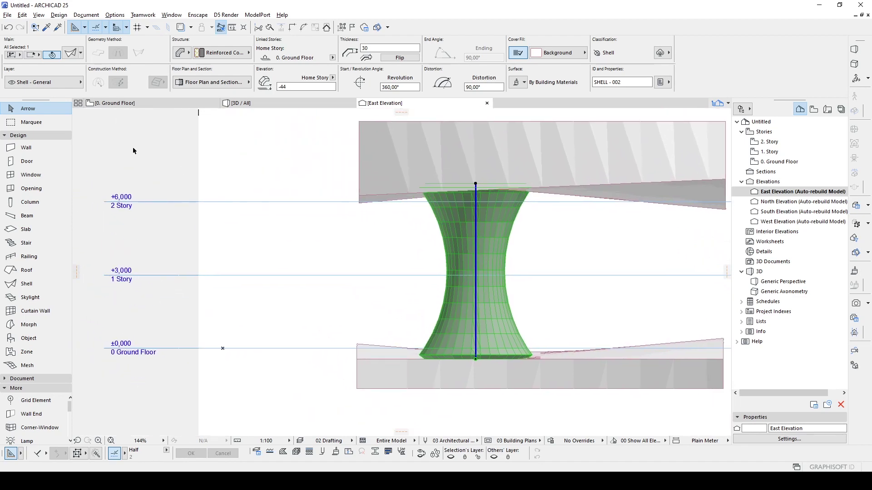
Move the revolved shell slightly south on the Ground Floor plan, keeping it near the southeast corner of the wavy shells.
click(134, 106)
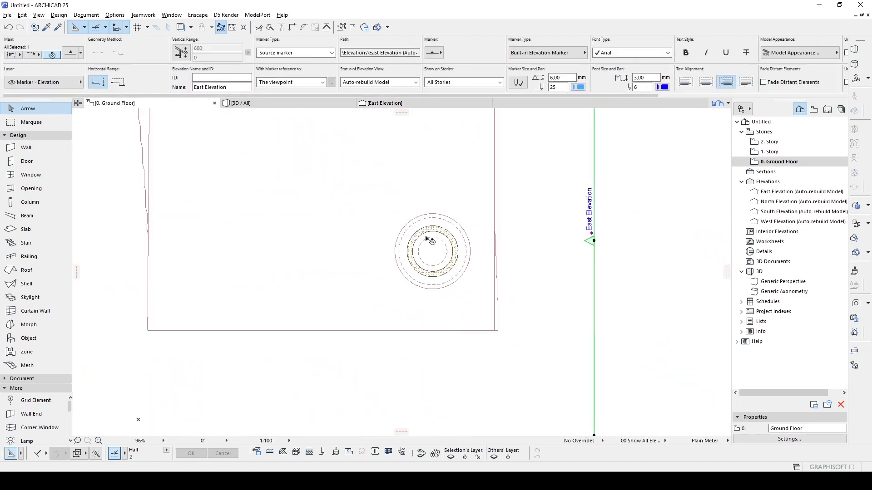
click(432, 252)
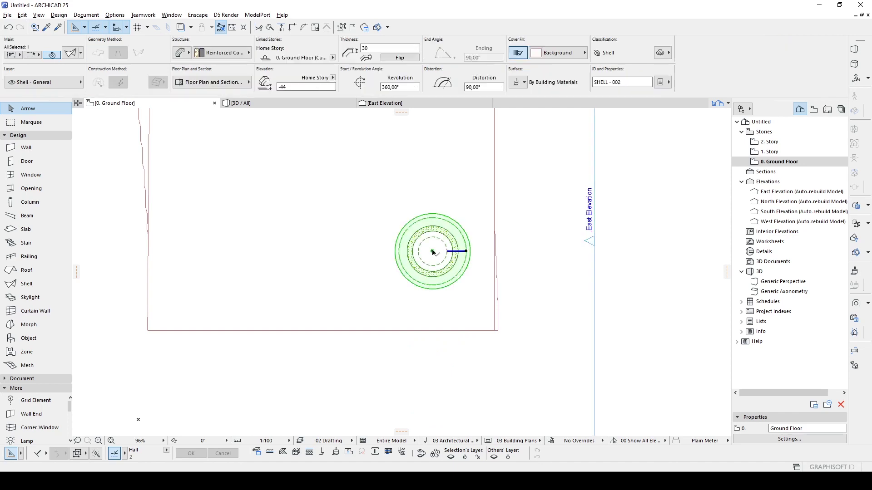
scroll(432, 251, down, 3)
middle_drag(433, 250, 501, 284)
scroll(507, 284, up, 3)
click(489, 287)
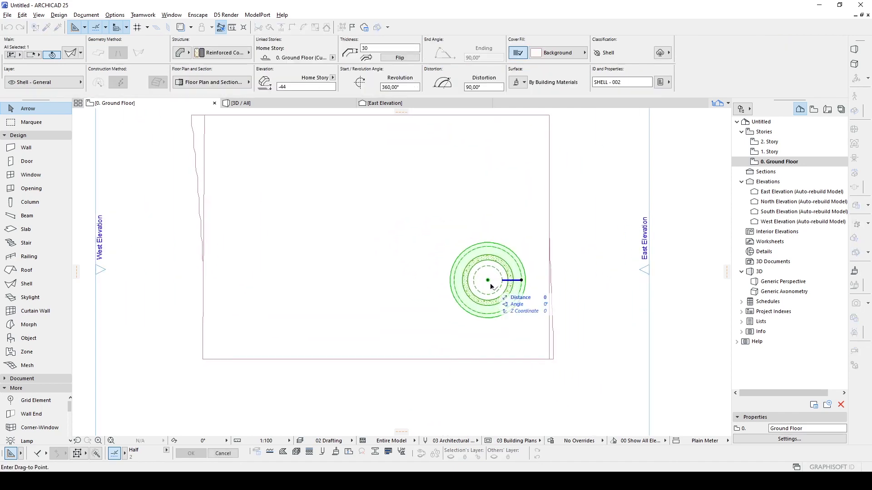
click(491, 298)
Override all three surfaces of the revolved shell with Paint - Titanium White in the 3D view.
click(256, 104)
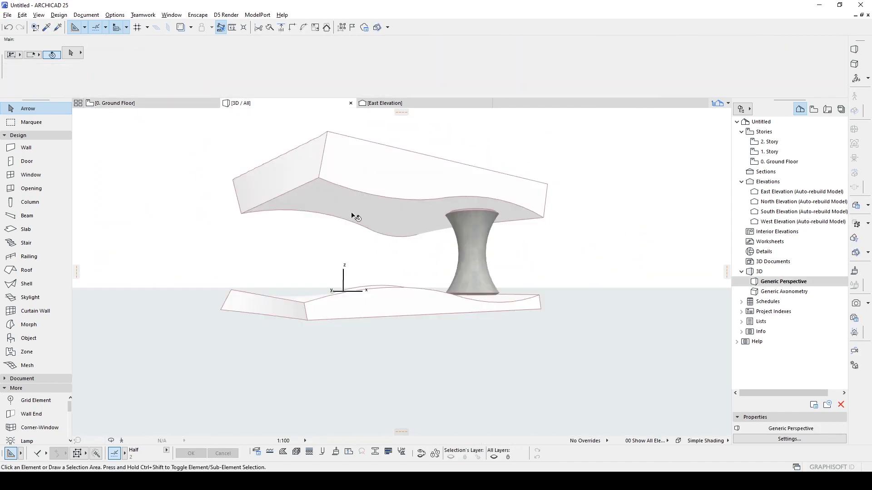
shift+middle_drag(579, 280, 408, 347)
click(461, 253)
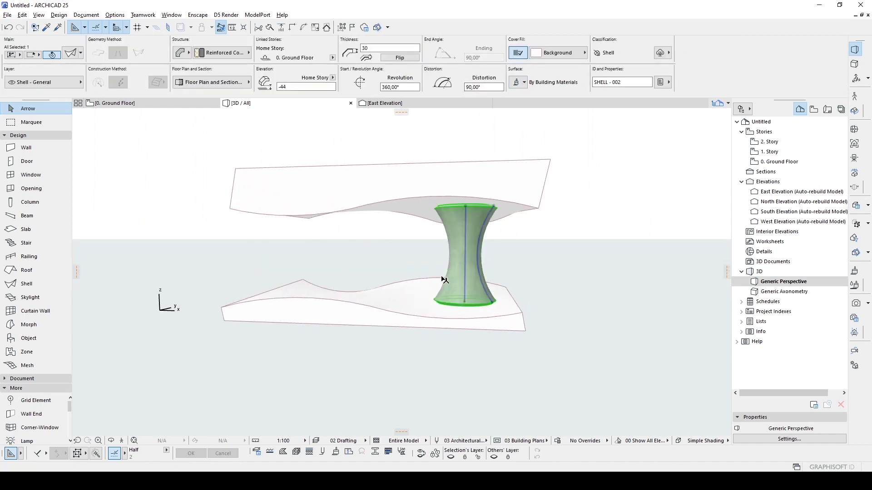
click(516, 82)
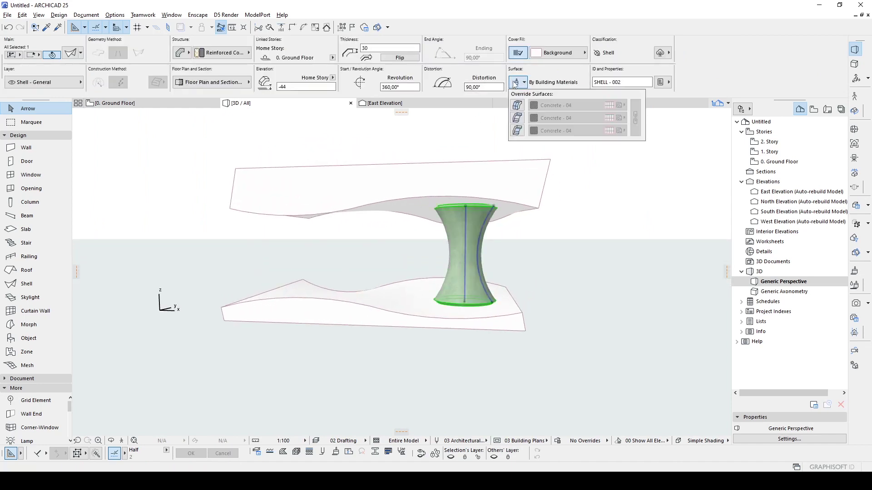
click(520, 121)
click(518, 131)
click(586, 118)
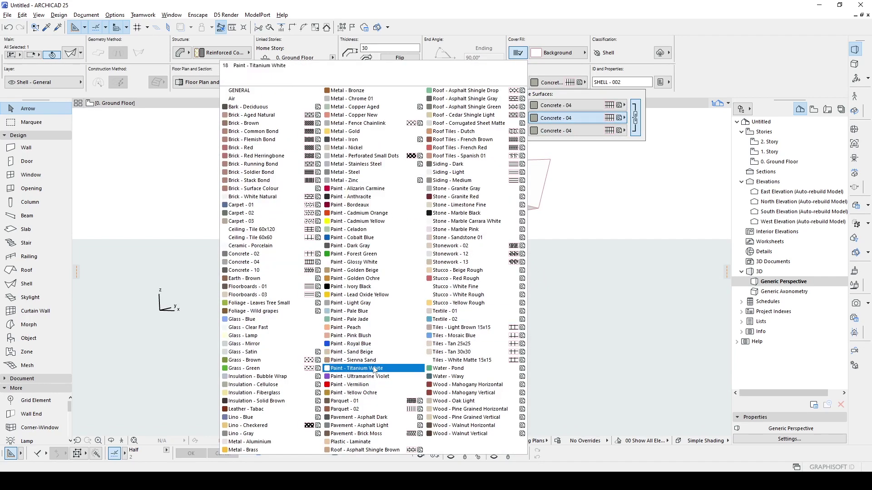
click(357, 368)
click(639, 330)
Lower the revolved shell vertically in two moves to elevation -114 so its base sinks into the lower wavy shell.
shift+middle_drag(605, 293, 467, 306)
click(413, 315)
scroll(483, 312, up, 5)
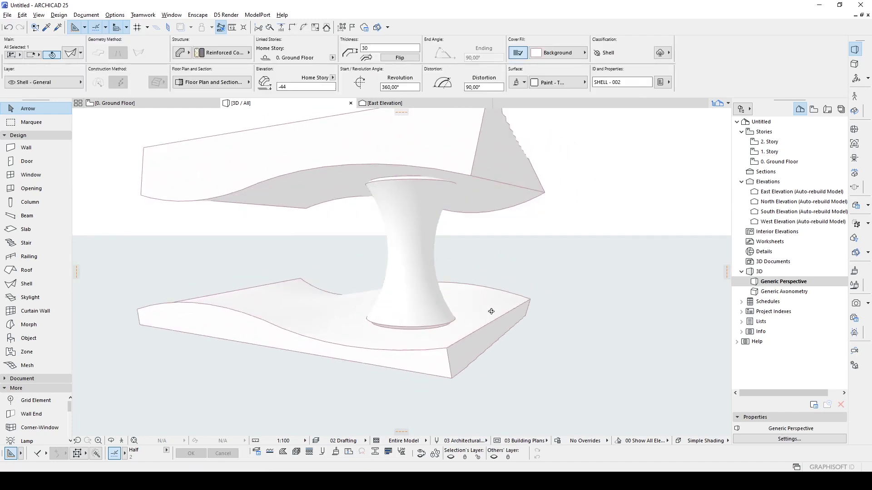
key(ctrl+d)
click(436, 327)
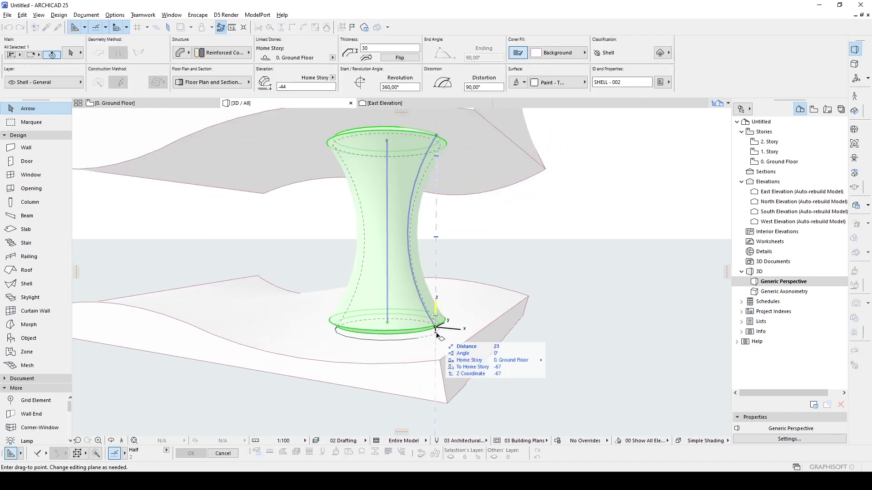
click(435, 332)
scroll(437, 332, down, 1)
key(ctrl+d)
click(435, 330)
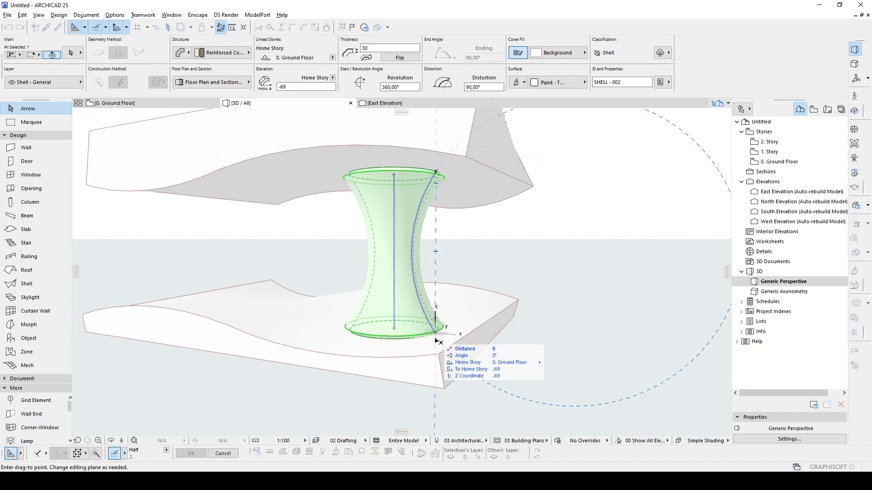
click(400, 335)
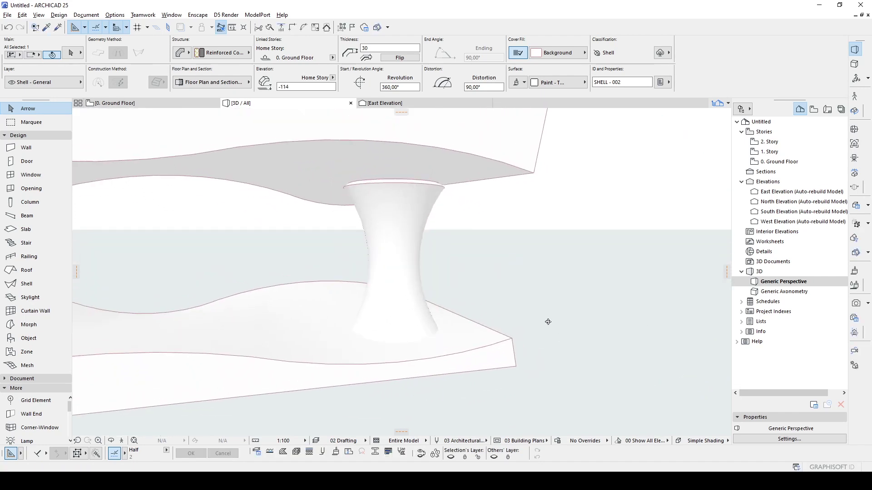
Raise the top node of the revolved shell's profile vertically in two moves to about Z 731, into the upper shell.
click(434, 184)
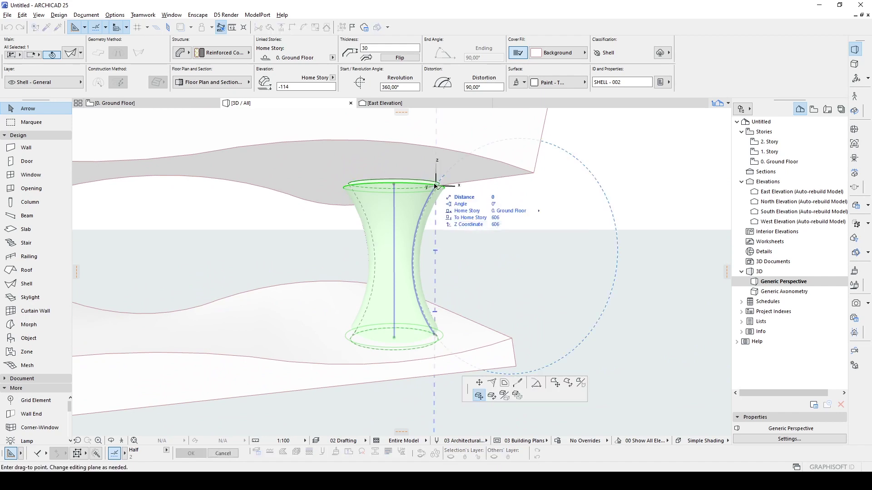
click(482, 383)
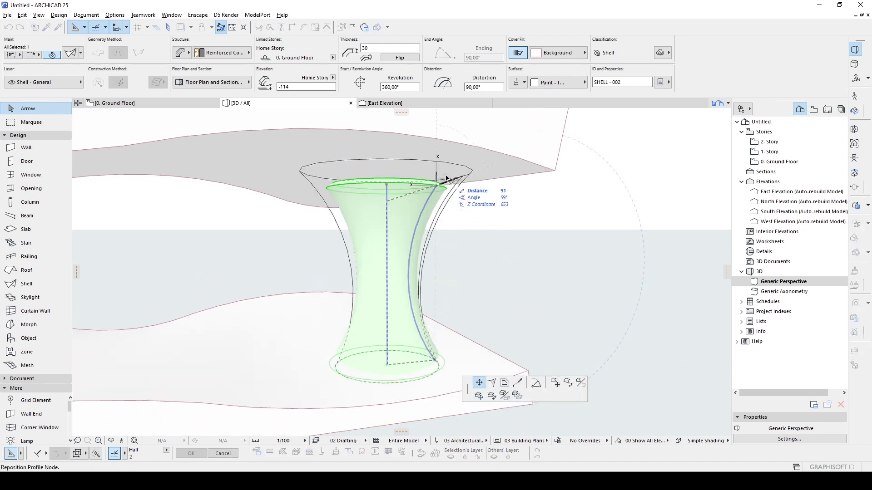
click(438, 164)
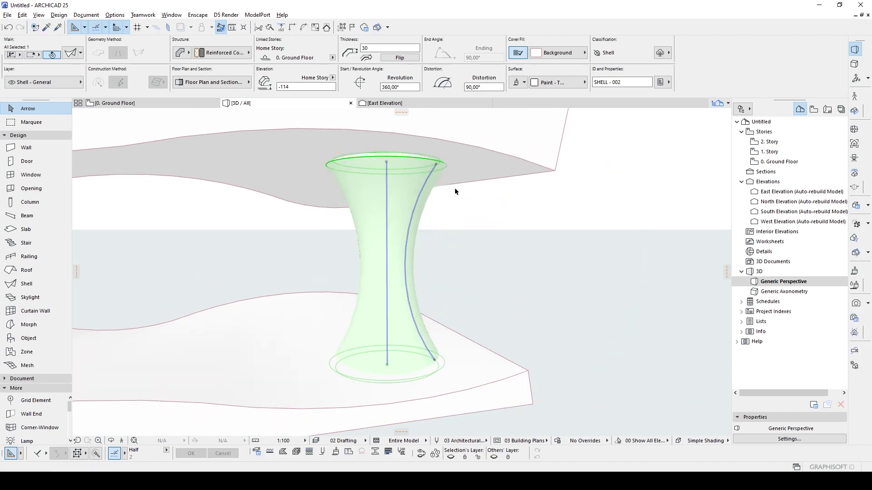
click(435, 167)
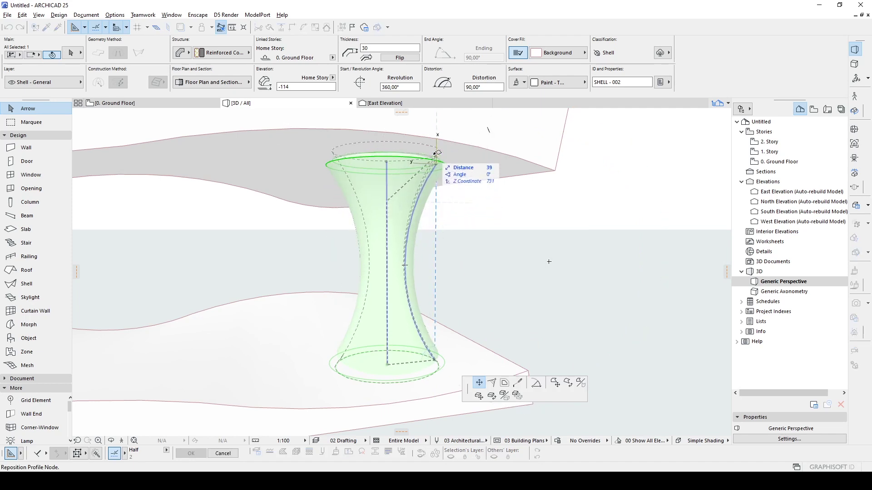
click(435, 155)
click(482, 220)
scroll(482, 220, down, 2)
shift+middle_drag(483, 221, 447, 265)
Place three copies of the revolved shell on the Ground Floor plan, about 1285 west, northwest and due north, and open the 3D view.
click(132, 102)
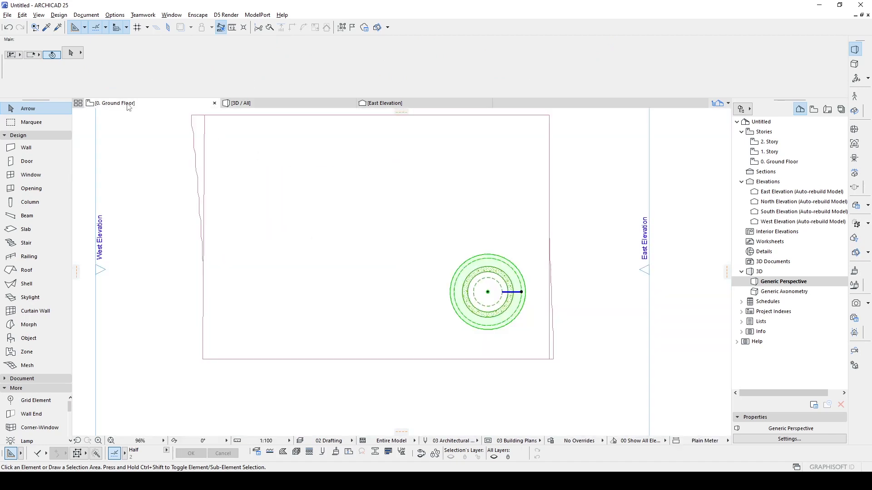
click(586, 293)
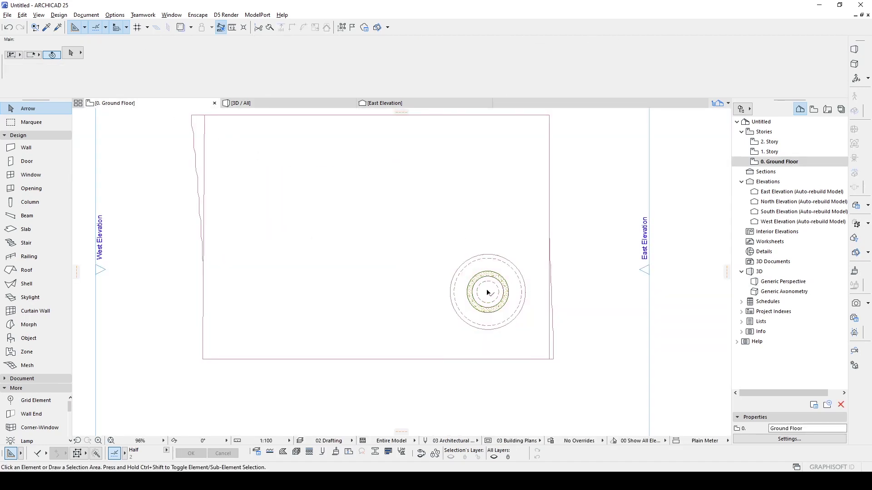
click(487, 290)
key(ctrl+d)
click(487, 291)
key(ctrl+alt)
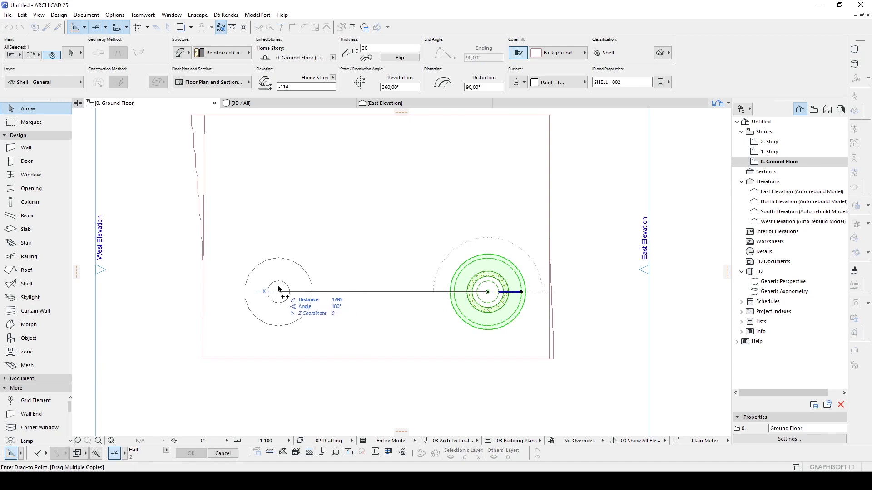
click(279, 291)
click(277, 157)
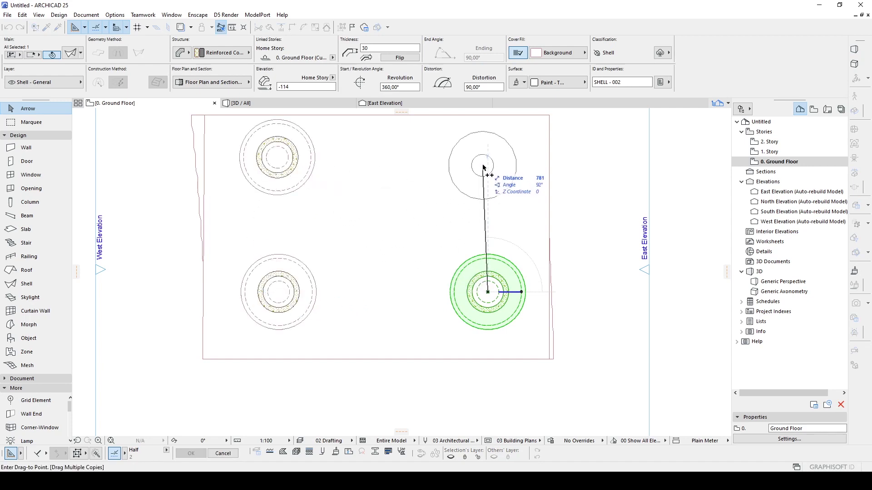
double_click(488, 161)
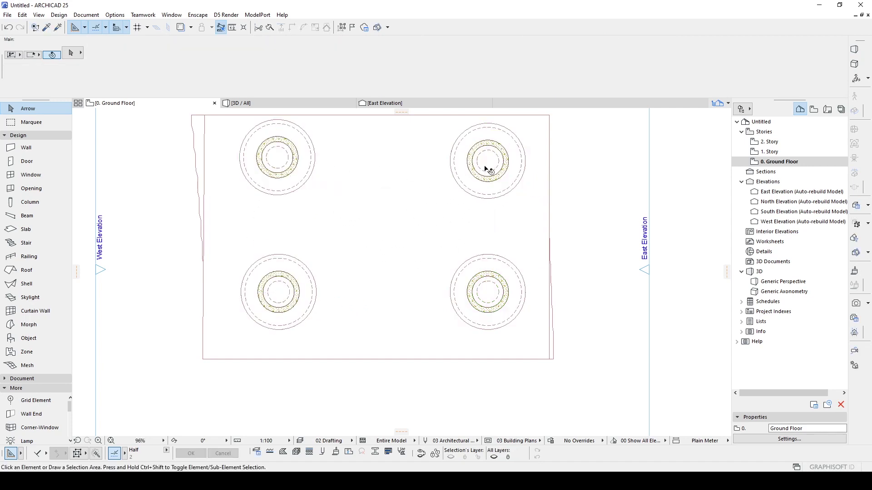
click(282, 107)
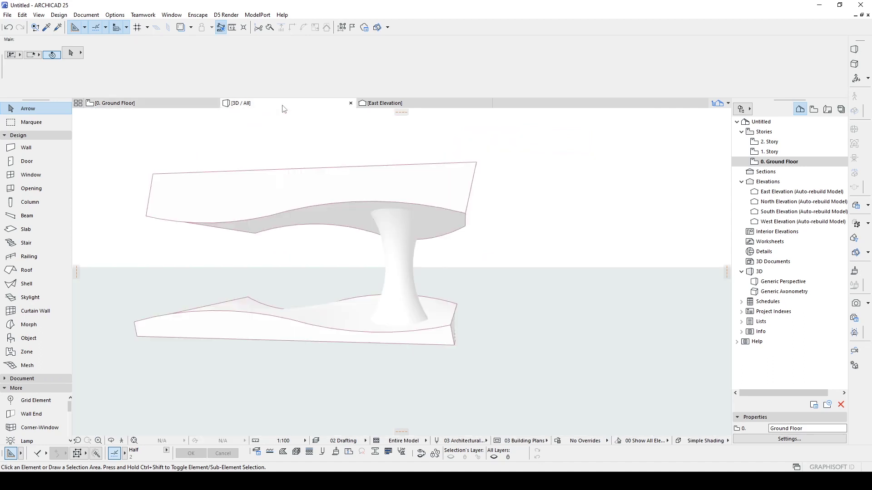
Convert the revolved-shell column between the two wavy shells to a morph in the 3D view.
scroll(519, 268, down, 2)
shift+middle_drag(537, 276, 382, 297)
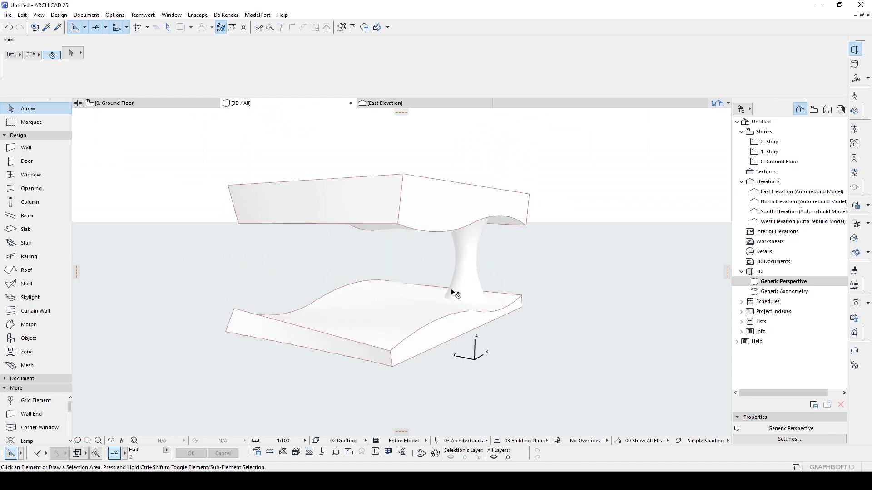
click(466, 262)
shift+middle_drag(540, 262, 318, 269)
scroll(386, 275, up, 5)
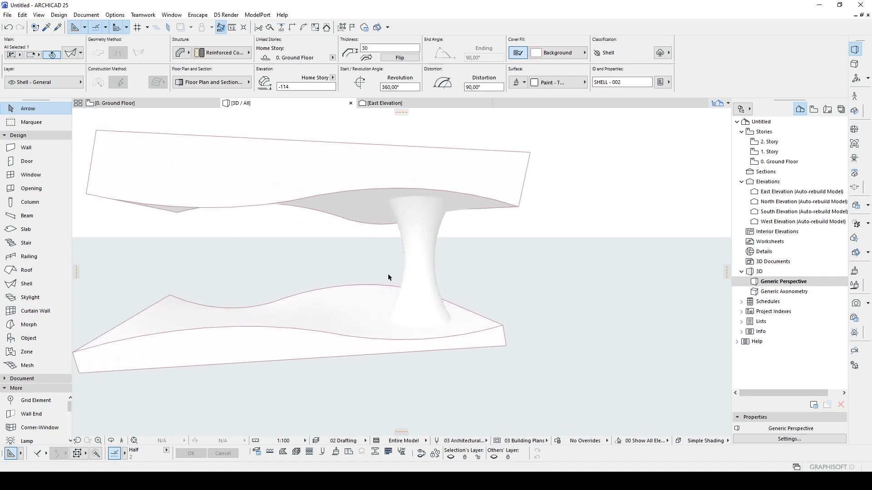
shift+middle_drag(426, 278, 404, 304)
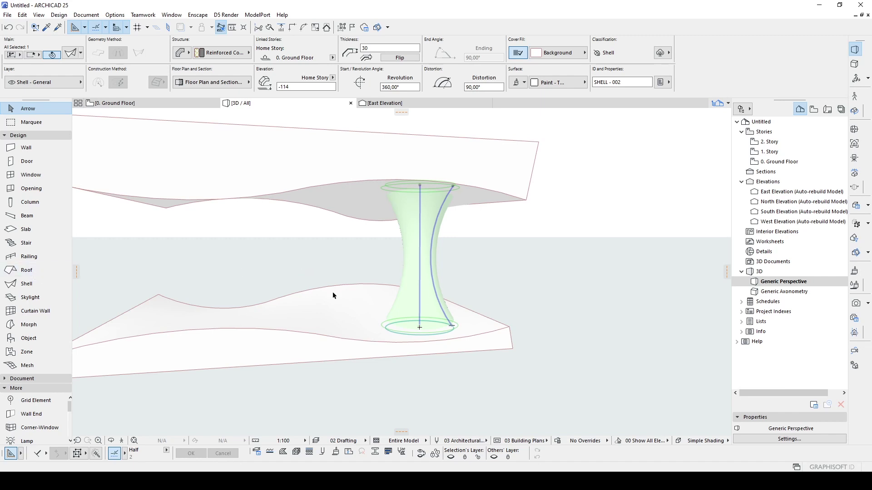
right_click(470, 278)
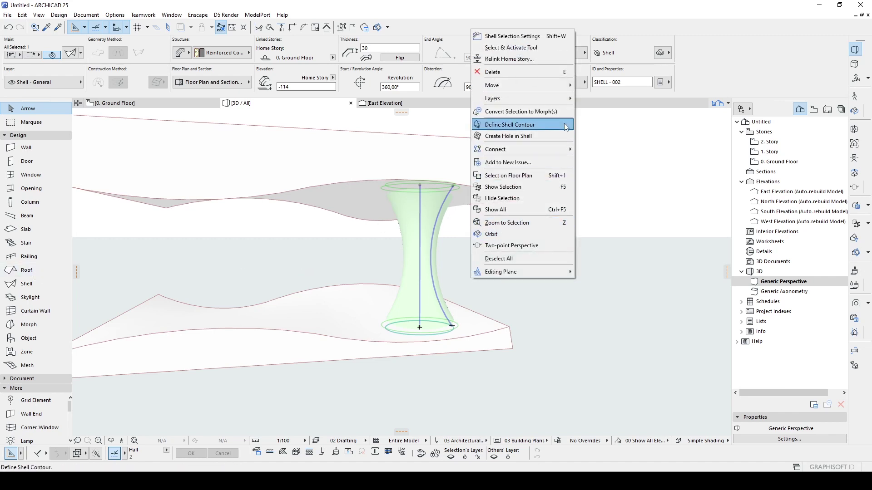
click(521, 111)
click(417, 267)
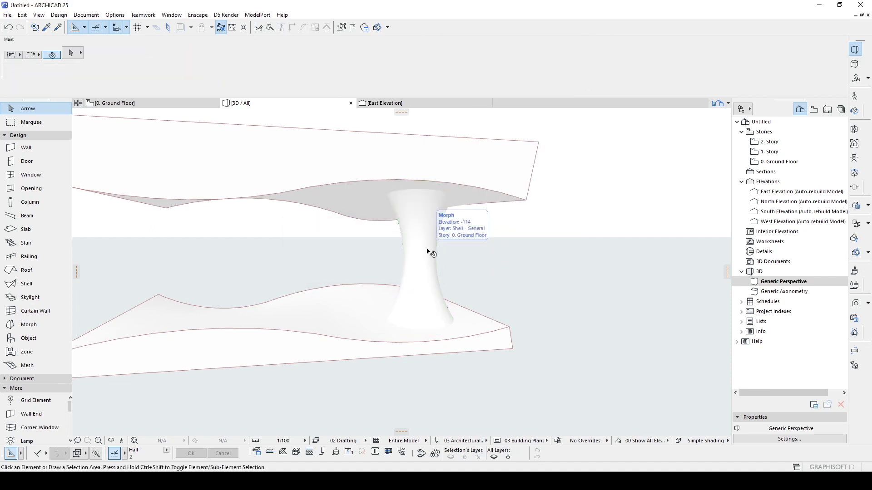
Start Box Stretch on the column morph and try to skew its top face sideways by about 175.
click(429, 253)
shift+middle_drag(342, 269, 464, 302)
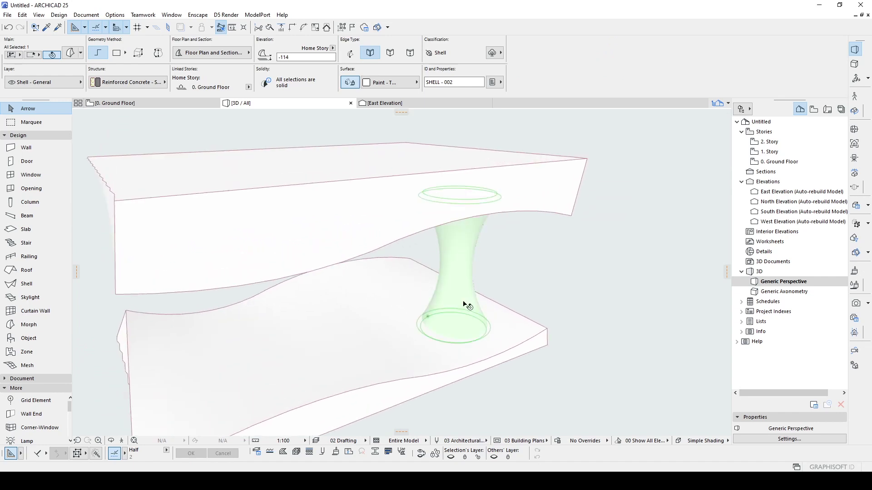
key(Escape)
click(465, 200)
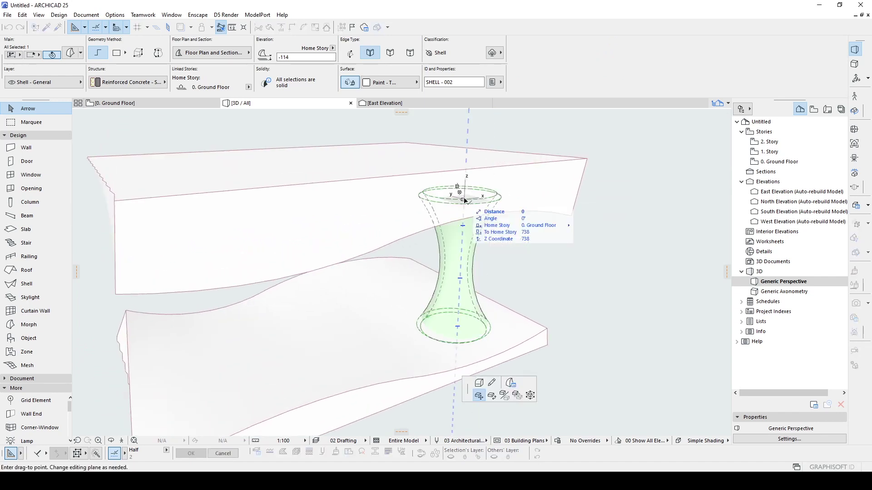
click(532, 396)
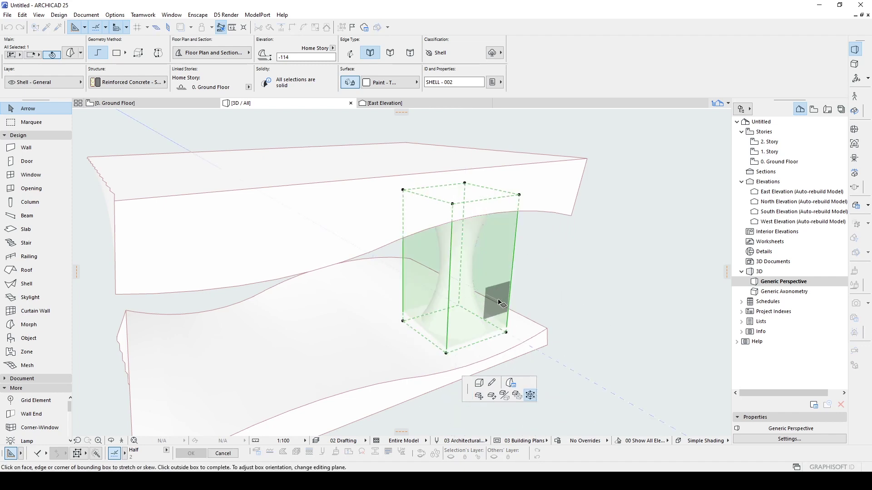
shift+middle_drag(644, 320, 472, 332)
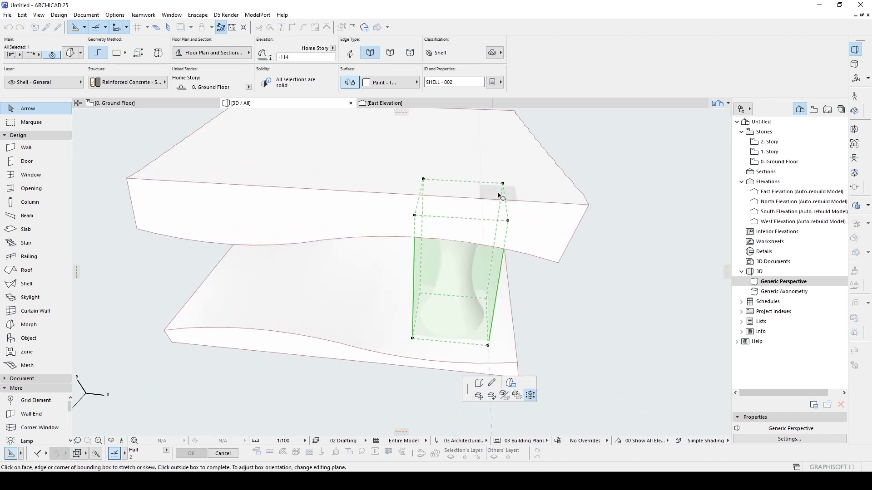
scroll(496, 196, up, 2)
shift+middle_drag(504, 193, 436, 188)
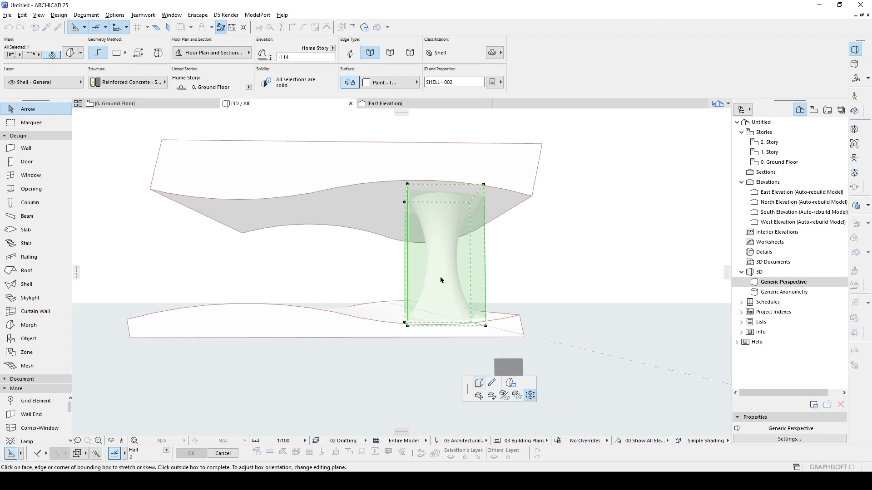
shift+middle_drag(415, 186, 460, 187)
click(412, 191)
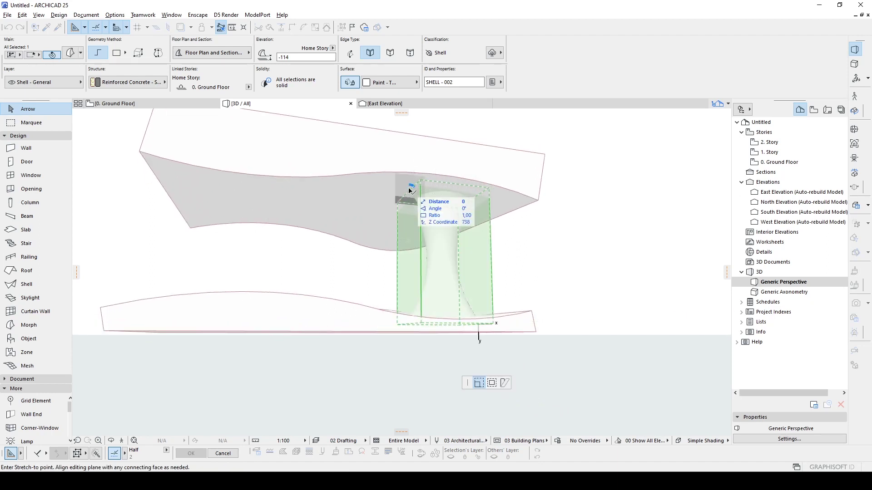
click(507, 383)
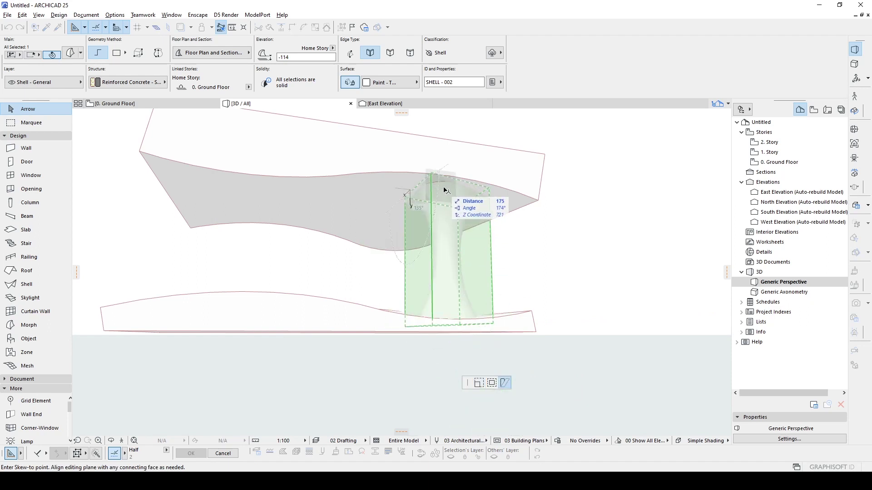
click(447, 191)
Skew the top face of the column morph's bounding box toward the east so the column leans, and finish the box stretch.
shift+middle_drag(445, 209, 449, 233)
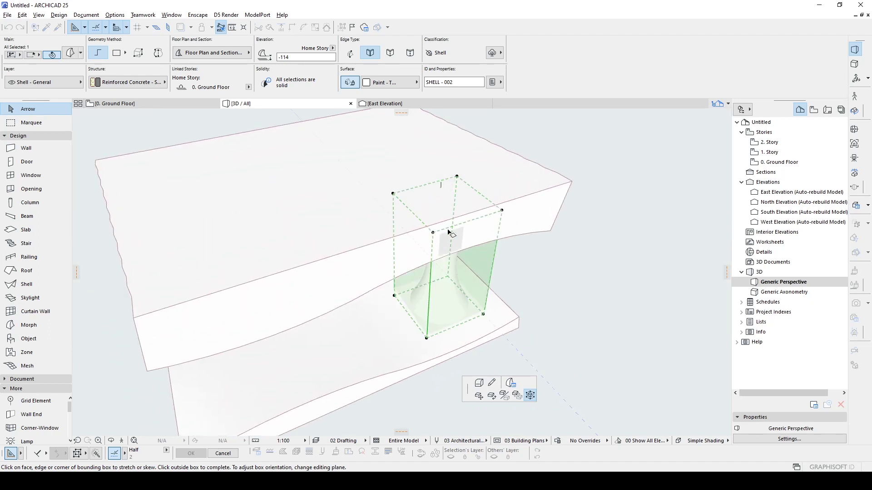
click(443, 202)
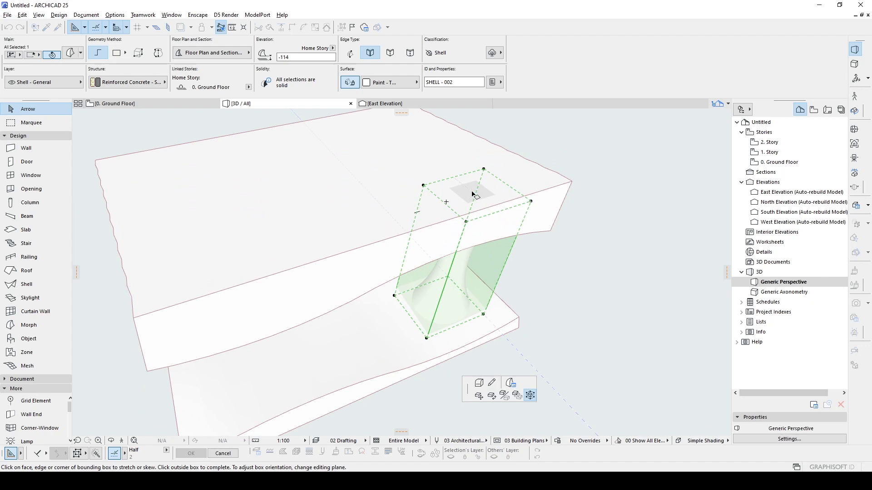
shift+middle_drag(455, 291, 364, 229)
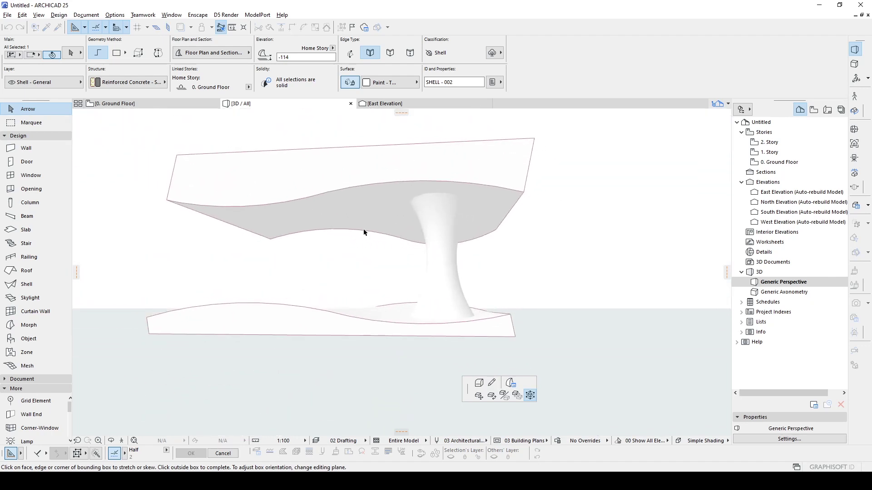
key(Escape)
key(Escape)
scroll(598, 254, down, 2)
shift+middle_drag(597, 254, 516, 257)
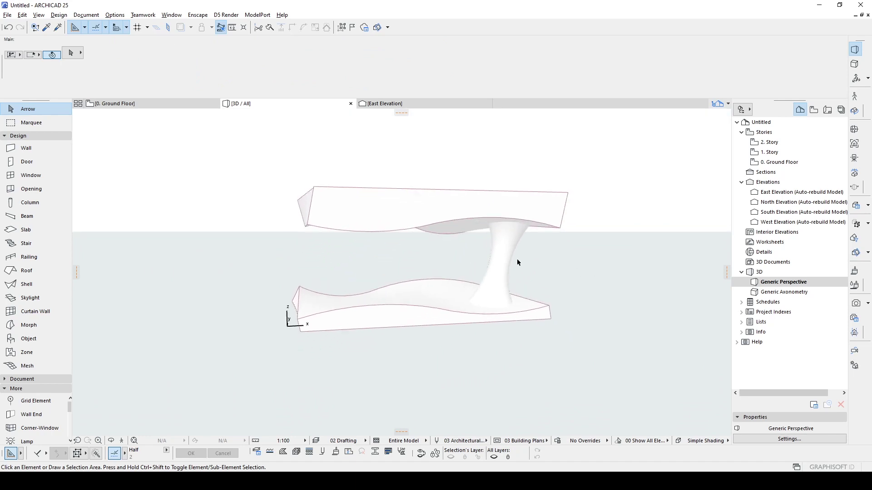
Try to shrink the leaning column symmetrically with Box Stretch from a base corner, to a ratio of about 0.87.
click(508, 260)
click(521, 218)
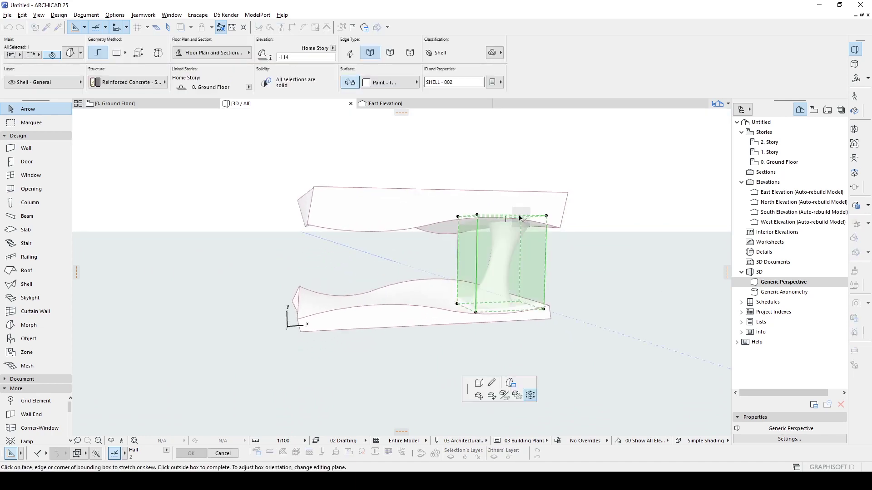
shift+middle_drag(543, 269, 533, 287)
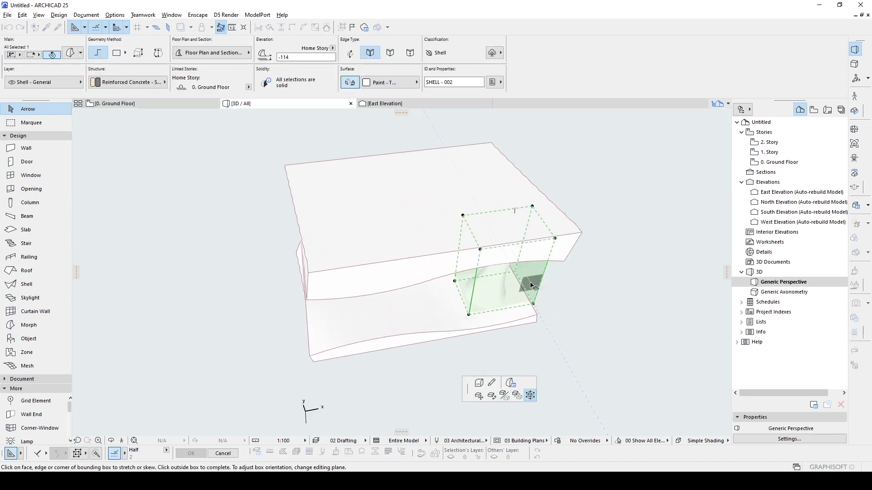
click(469, 315)
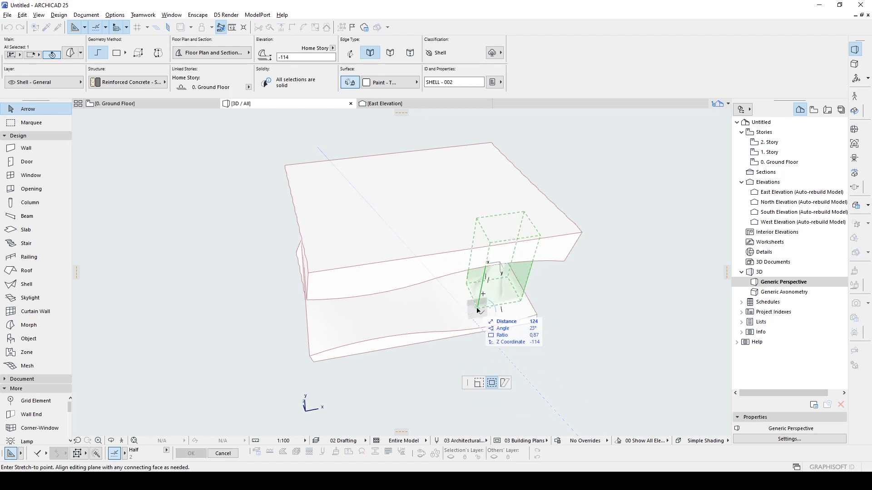
click(478, 310)
click(576, 324)
shift+middle_drag(577, 324, 657, 277)
click(644, 259)
shift+middle_drag(596, 291, 345, 204)
On the Ground Floor plan, place a copy of the leaning column north of the original and rotate it.
click(129, 104)
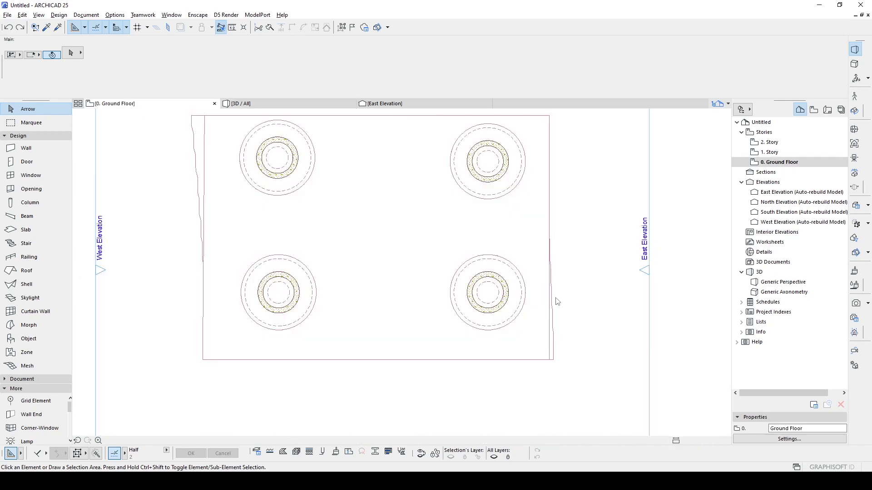
click(492, 285)
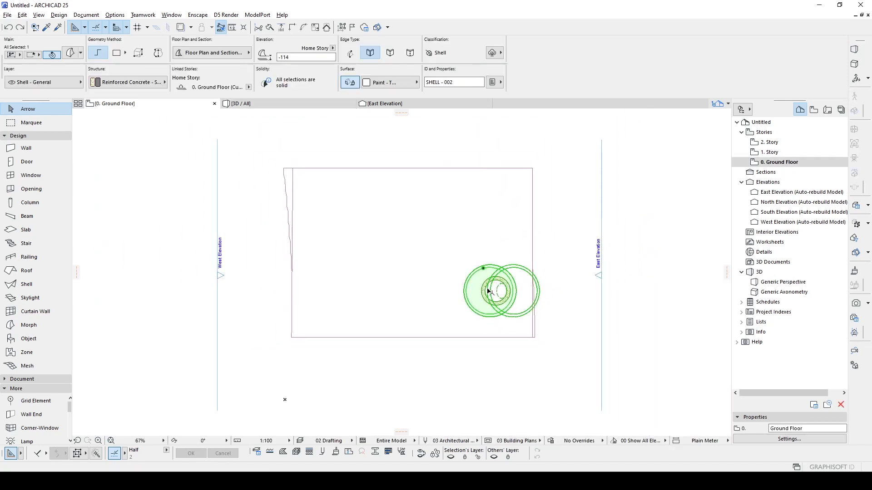
key(ctrl+shift+d)
click(485, 296)
click(463, 230)
key(ctrl+e)
click(454, 227)
click(534, 235)
click(533, 196)
Copy the northeastern column westward on the plan and rotate the copy so its top leans northwest.
key(ctrl+shift+d)
click(472, 216)
click(389, 216)
key(ctrl+e)
click(377, 214)
click(402, 203)
click(356, 170)
click(380, 205)
click(380, 219)
Place a copy of the northwestern column near the southwest corner of the plan.
key(ctrl+shift+d)
click(375, 224)
click(337, 298)
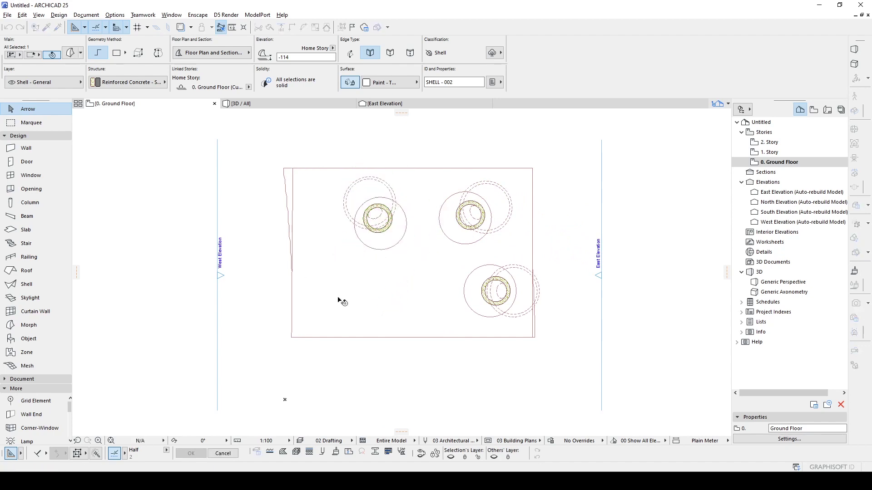
Create a rotated copy of the southwestern column and move it east, between the two southern columns.
key(ctrl+e)
click(345, 309)
click(332, 281)
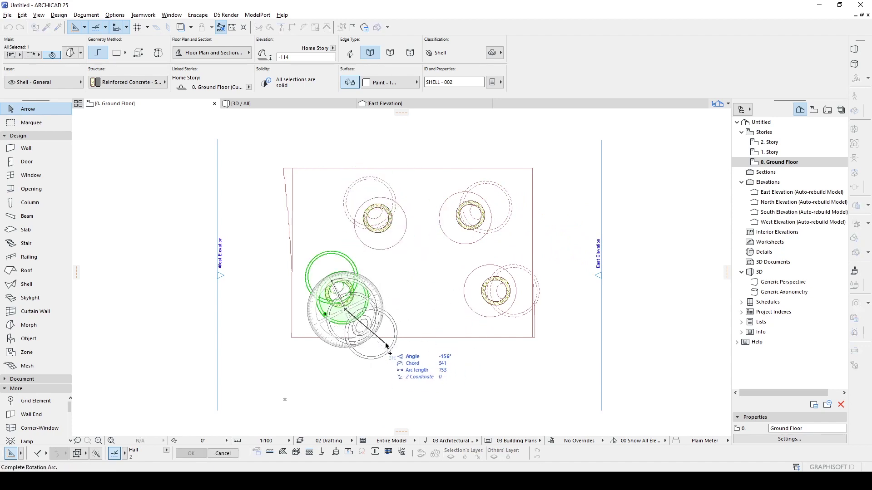
click(393, 324)
key(ctrl+d)
click(381, 317)
click(429, 290)
Rotate the middle southern column so its top leans southeast, and shift it slightly to the east.
key(ctrl+e)
click(391, 276)
click(468, 303)
click(460, 329)
key(ctrl+d)
click(405, 298)
click(417, 293)
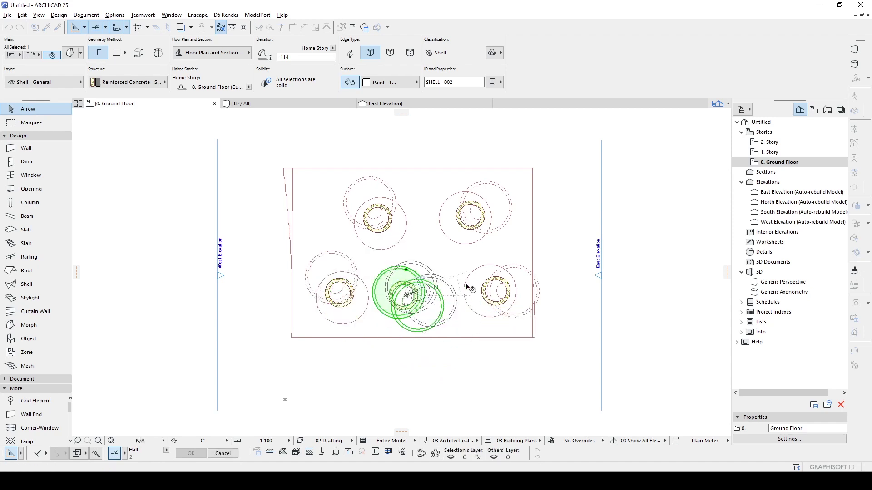
click(547, 266)
Select the southwestern column in the 3D view and show it selected on the floor plan.
click(261, 105)
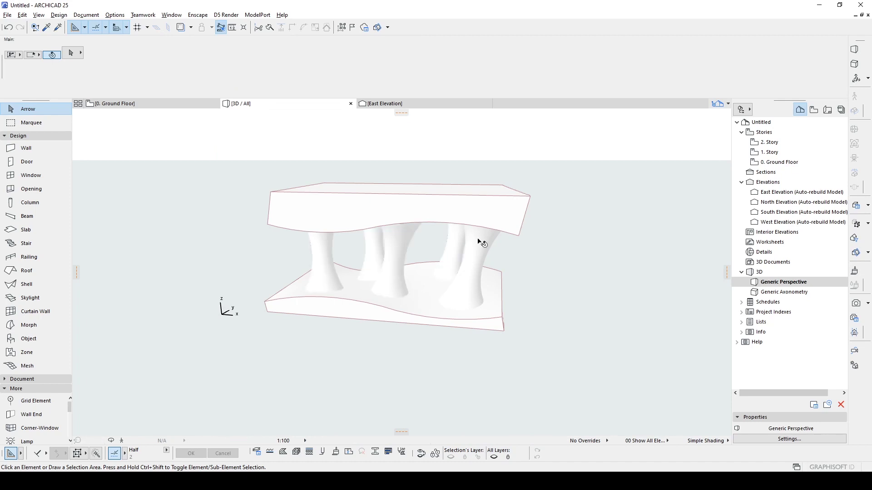
shift+middle_drag(573, 272, 622, 280)
scroll(389, 258, up, 4)
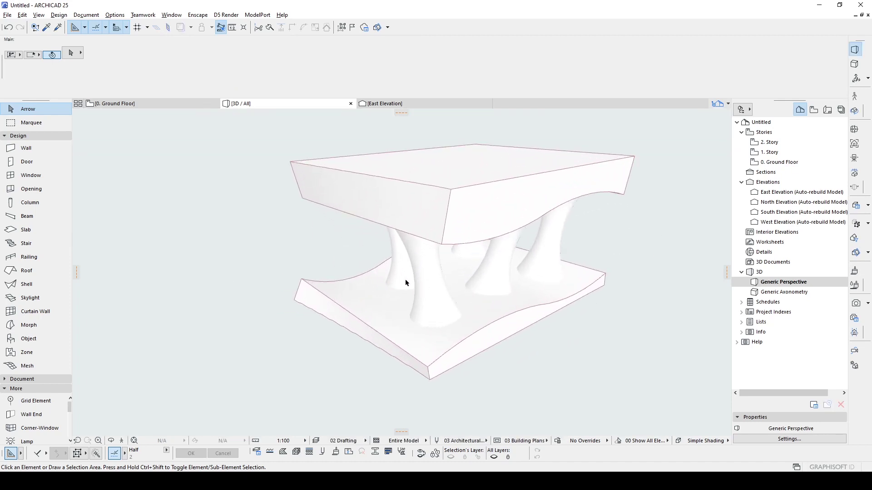
scroll(404, 289, up, 2)
shift+middle_drag(412, 296, 453, 220)
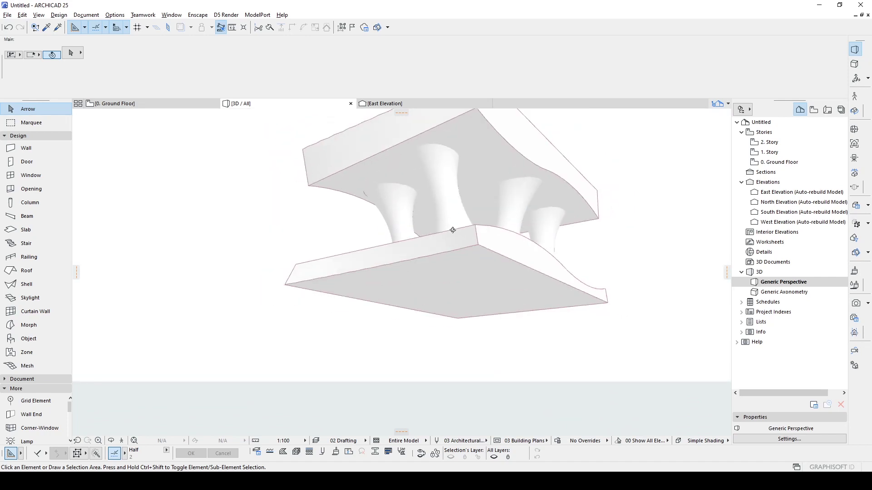
click(449, 201)
right_click(438, 191)
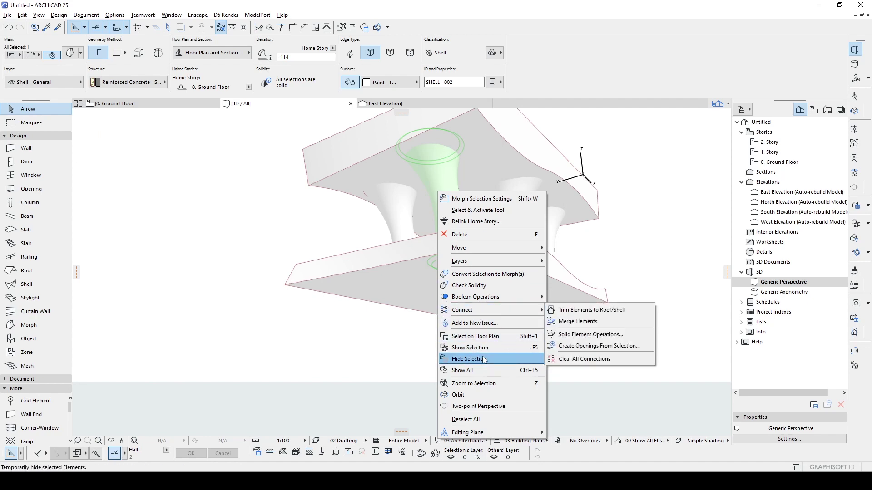
click(468, 336)
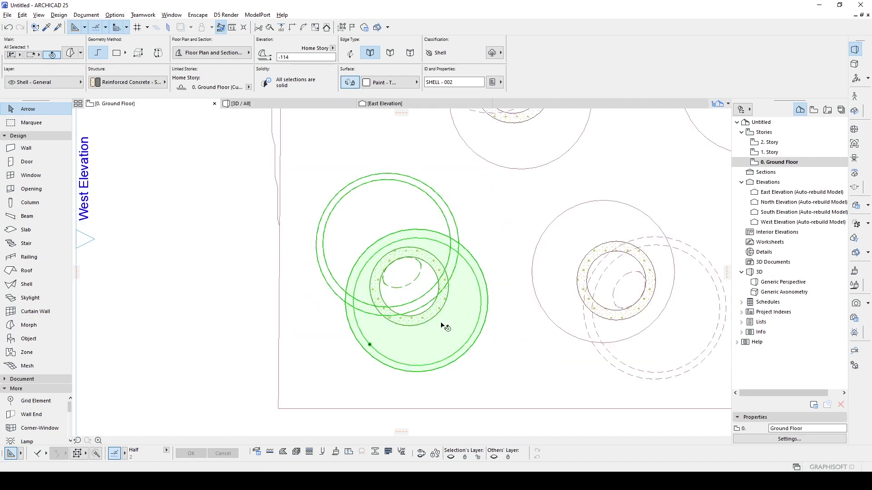
Rotate the southwestern column counterclockwise so its top leans west, and move it slightly northeast.
scroll(398, 295, down, 1)
scroll(399, 285, down, 1)
key(ctrl+e)
click(408, 289)
click(380, 255)
click(354, 302)
key(ctrl+d)
click(398, 301)
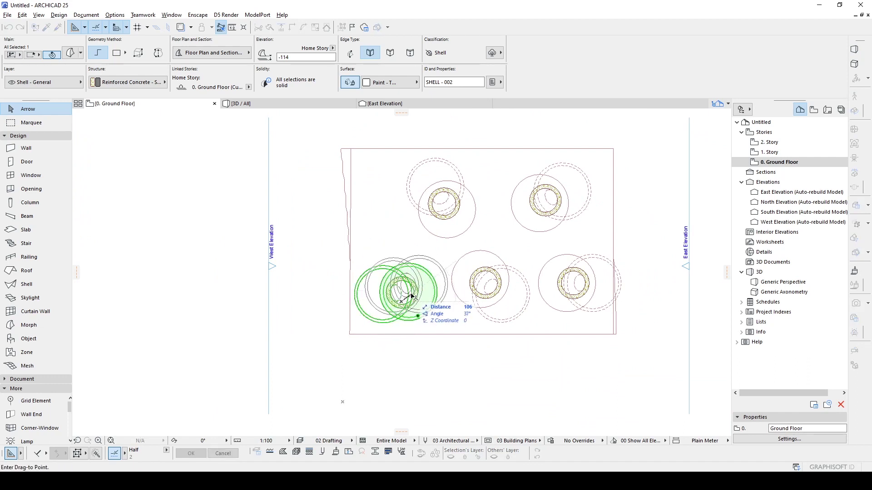
click(407, 292)
In the 3D view, move the southwestern column about 33 horizontally along the X axis, inward over the lower shell.
click(263, 104)
shift+middle_drag(409, 154, 666, 216)
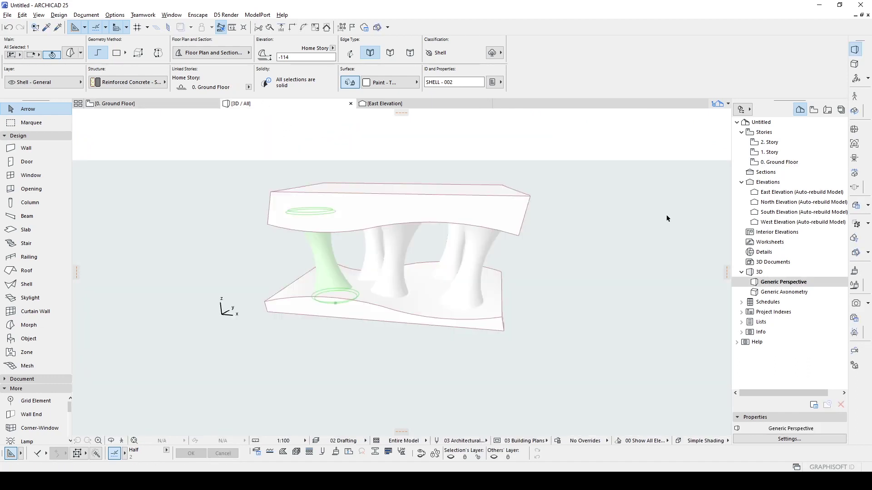
key(Escape)
shift+middle_drag(529, 245, 390, 312)
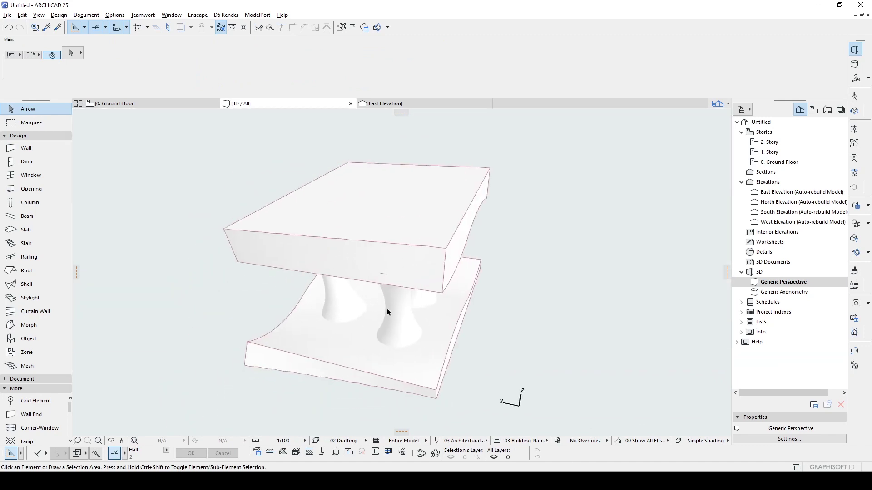
click(410, 326)
key(ctrl+d)
click(436, 398)
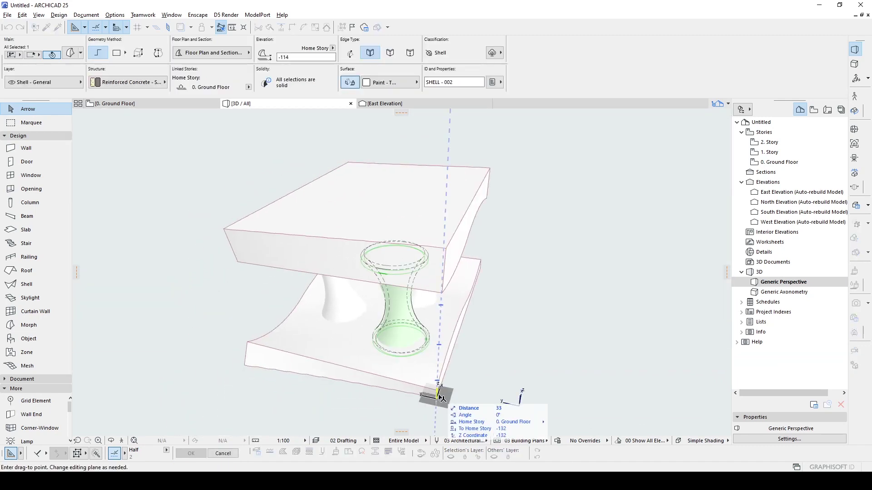
click(436, 390)
click(529, 369)
shift+middle_drag(529, 369, 424, 299)
click(427, 303)
key(Escape)
Subtract the lower shell from all five morph columns with Solid Element Operations, using the columns as targets and the shell as operator.
shift+middle_drag(356, 298, 338, 301)
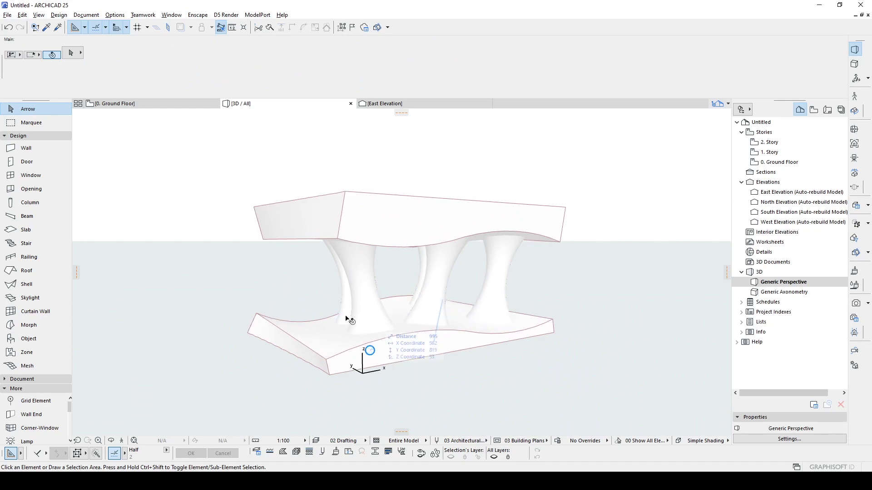
shift+middle_drag(405, 325, 567, 300)
drag(568, 296, 312, 259)
right_click(575, 274)
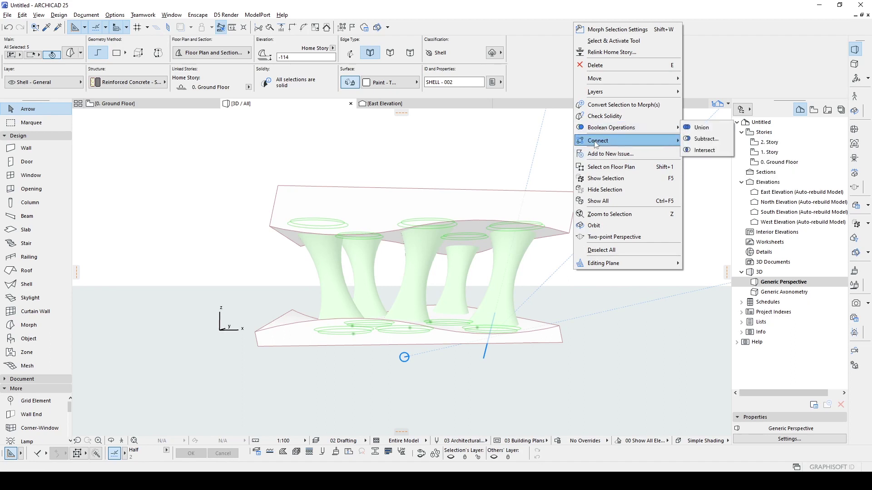
click(726, 165)
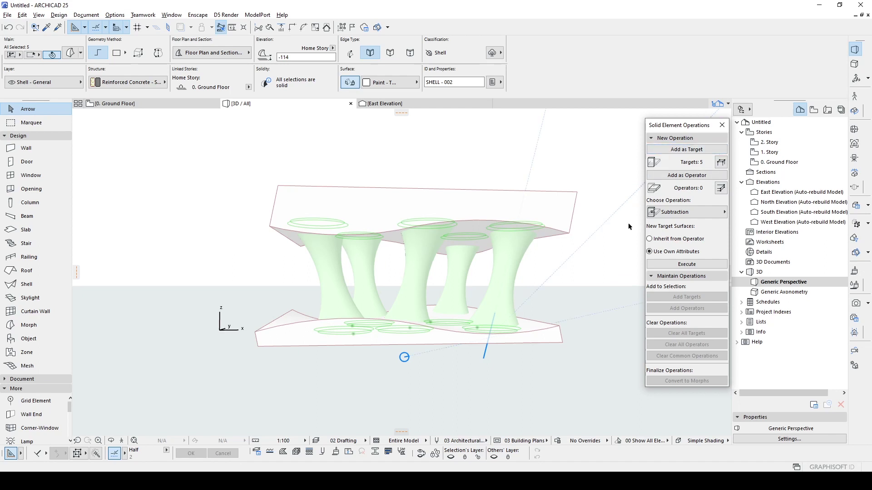
click(606, 239)
click(544, 337)
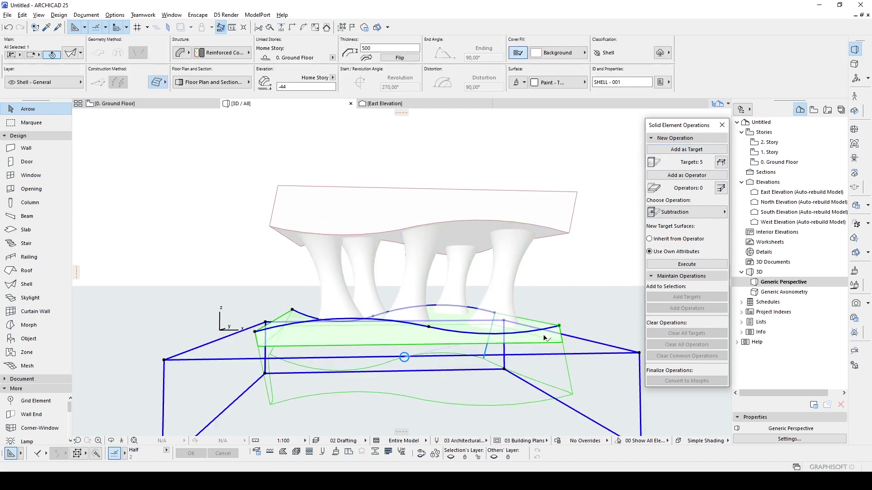
click(686, 175)
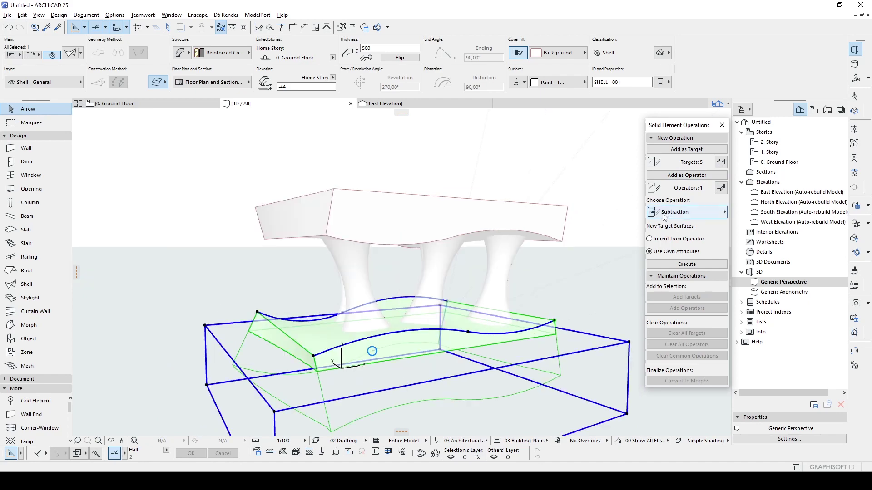
click(687, 264)
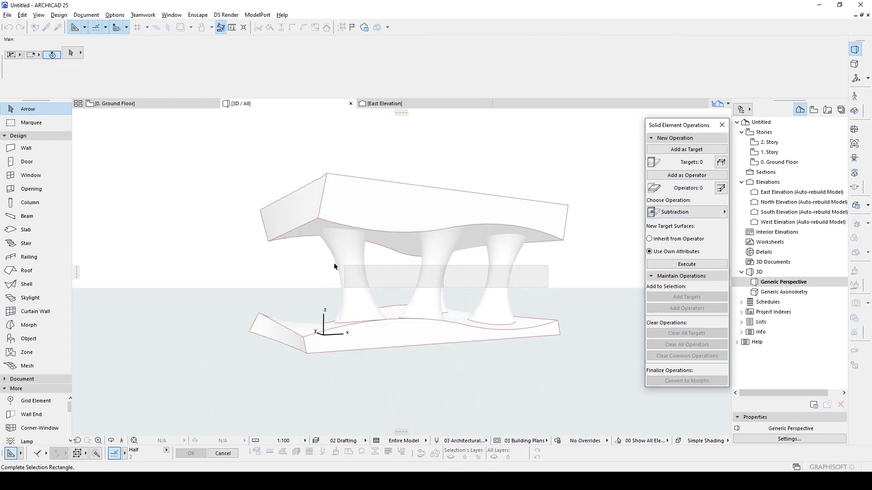
Subtract the upper shell from the same five columns, with the columns as targets and the shell as operator.
click(311, 264)
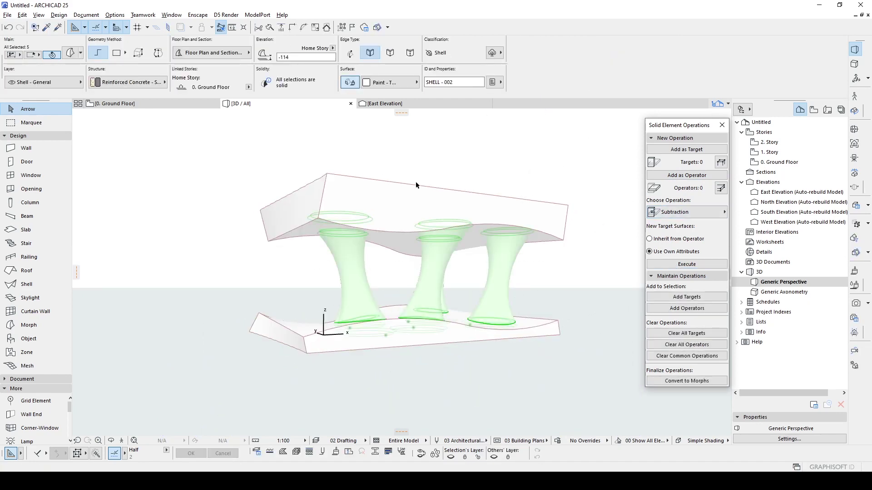
click(678, 152)
click(469, 210)
click(677, 177)
click(629, 185)
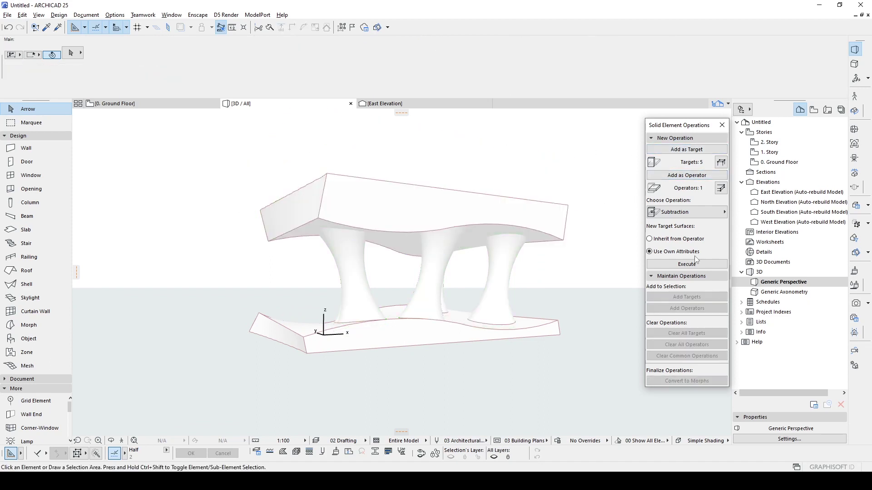
click(690, 265)
click(542, 168)
Convert the five trimmed columns to morphs and close Solid Element Operations.
scroll(531, 187, down, 2)
shift+middle_drag(530, 187, 504, 214)
mouse_move(494, 272)
mouse_down()
mouse_move(241, 237)
mouse_move(268, 257)
mouse_up()
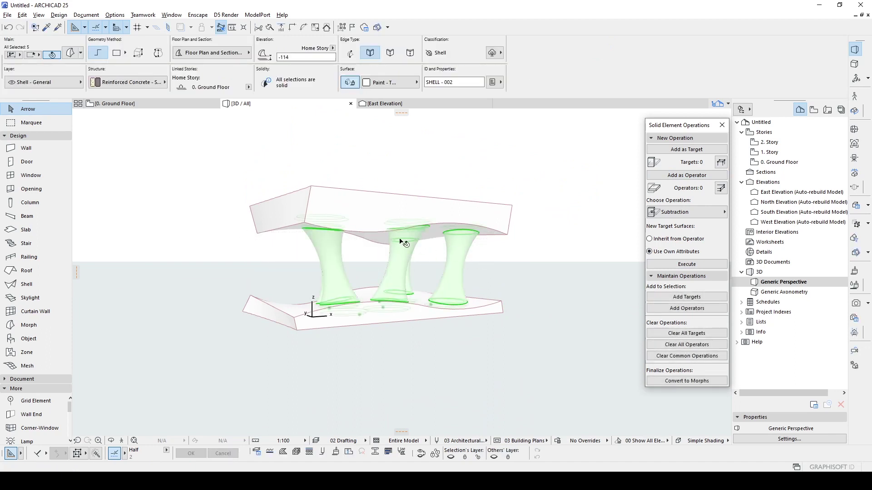
shift+middle_drag(425, 242, 422, 253)
right_click(541, 253)
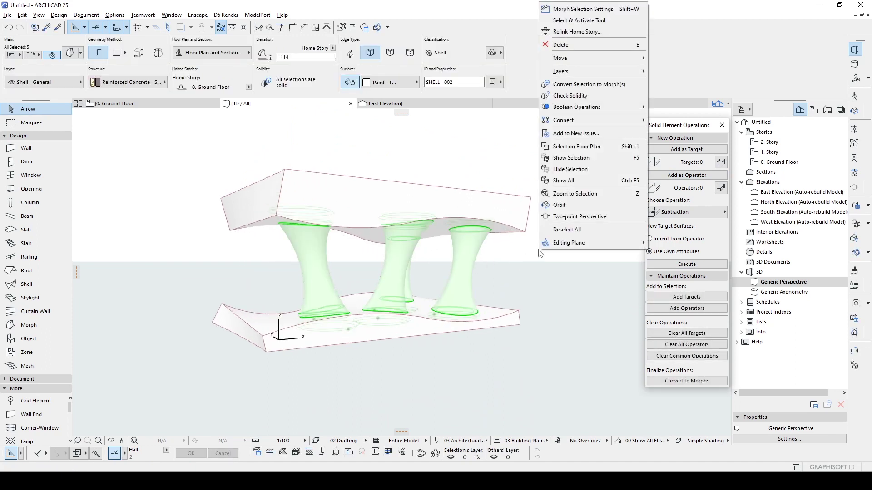
click(563, 88)
key(Return)
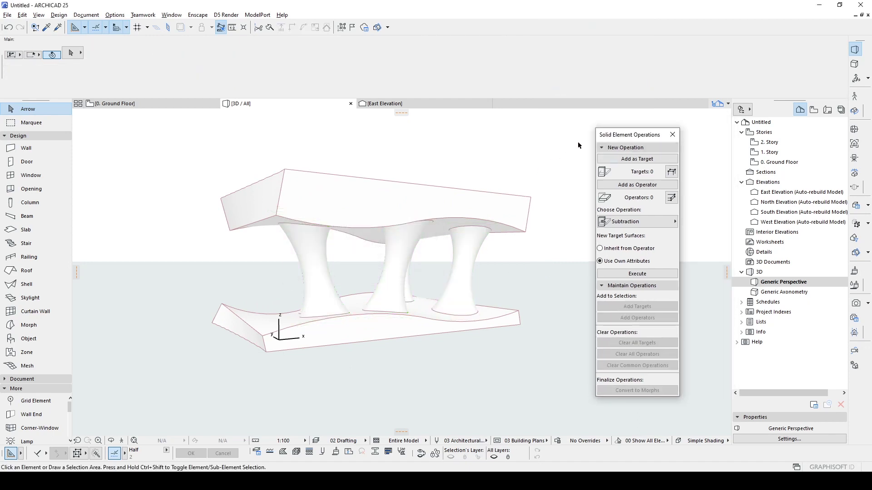
click(675, 137)
Override the surface of all five columns with Paint - Lead Oxide Yellow.
shift+middle_drag(622, 171, 522, 238)
scroll(448, 249, up, 5)
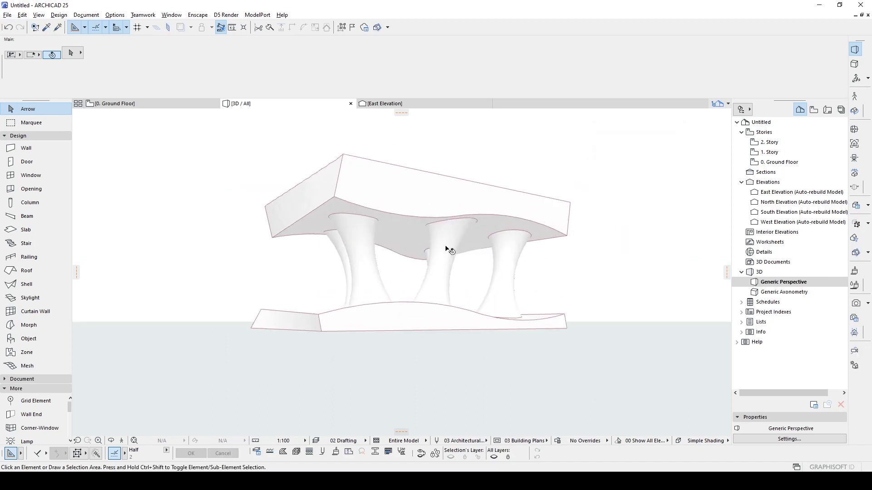
click(579, 300)
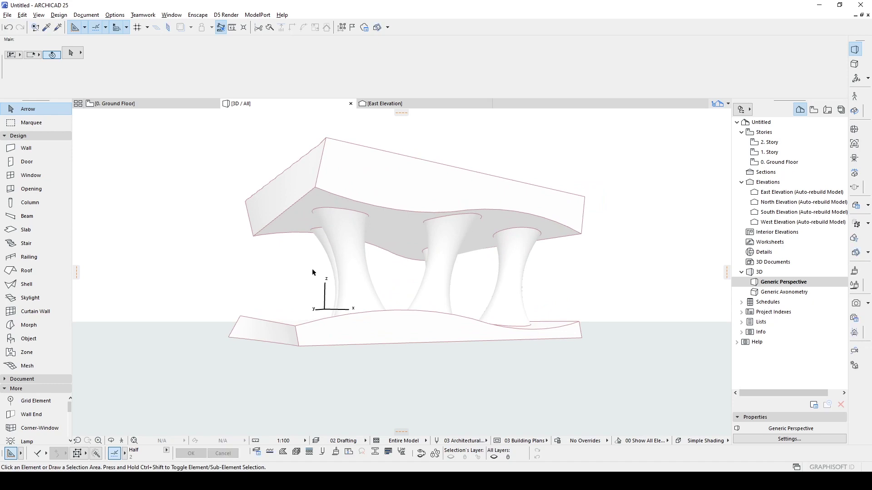
click(274, 257)
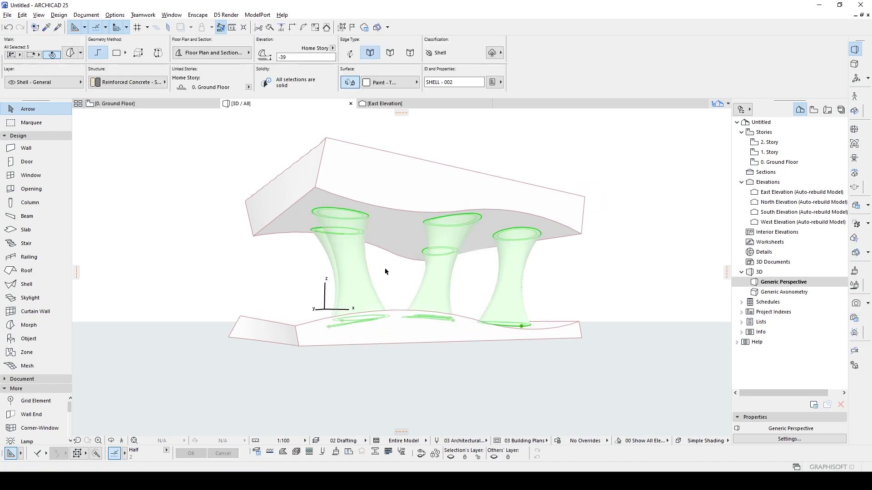
click(392, 84)
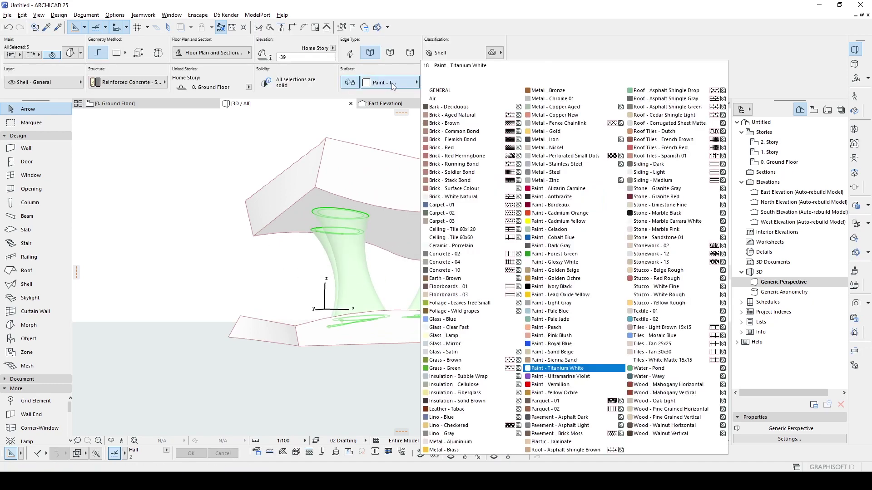
click(548, 296)
click(562, 278)
Open the Surface Painter and search its surfaces for "yellow".
shift+middle_drag(290, 245, 370, 238)
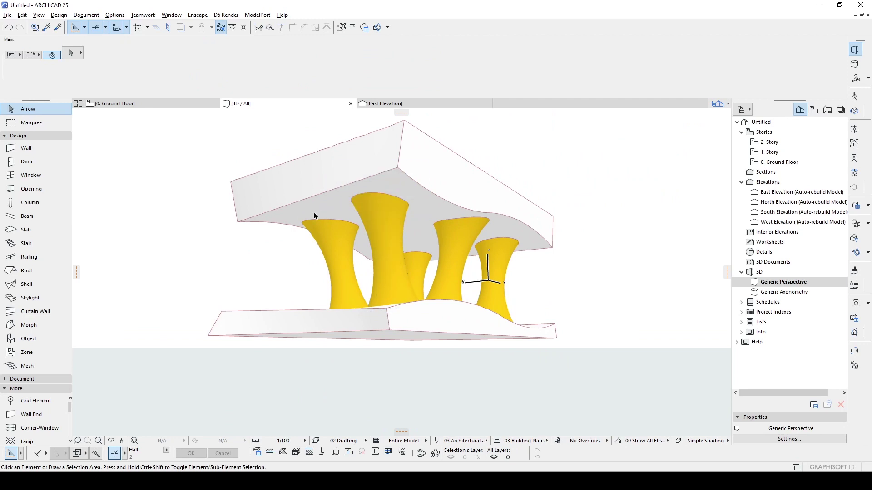
shift+middle_drag(331, 214, 285, 296)
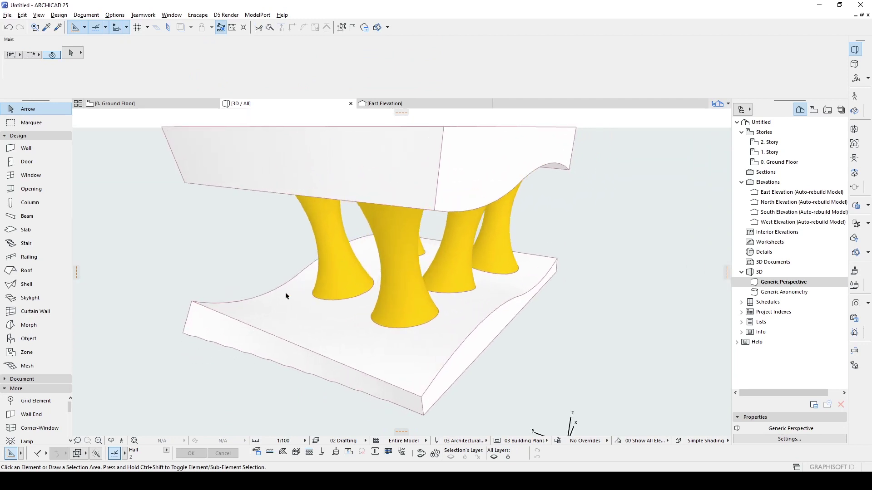
shift+middle_drag(235, 276, 181, 250)
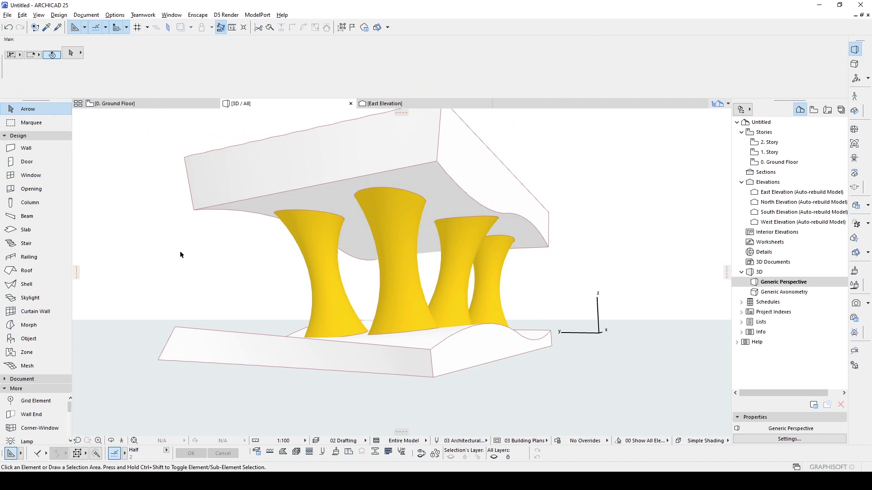
click(855, 286)
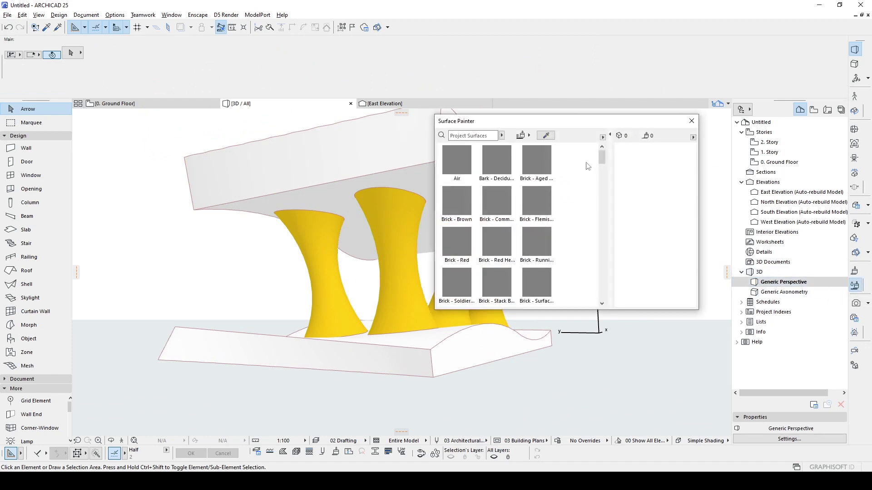
click(467, 135)
text(yellow)
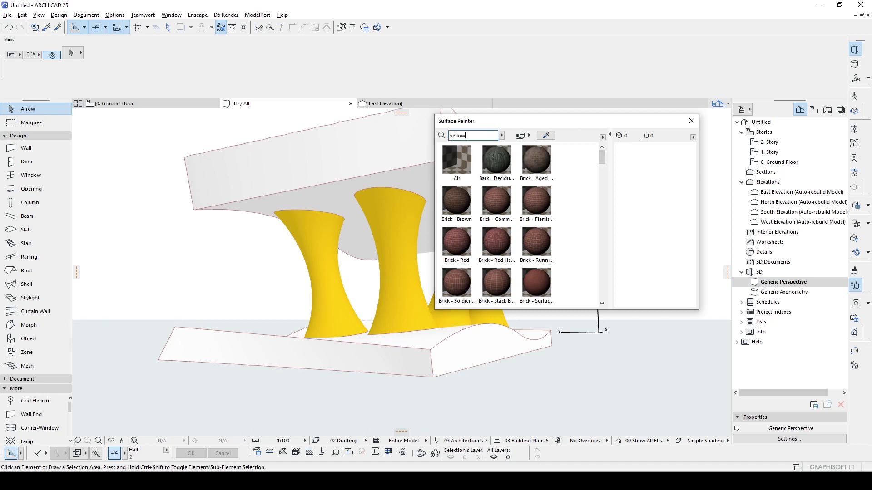
Add Stucco - Yellow Fine 25 to the project and paint the upper shell's underside and the lower shell's top with it.
click(587, 286)
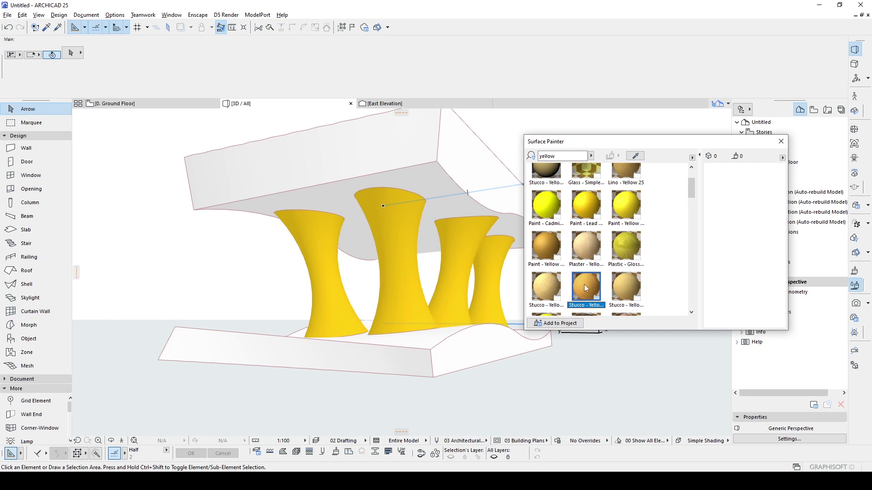
click(553, 323)
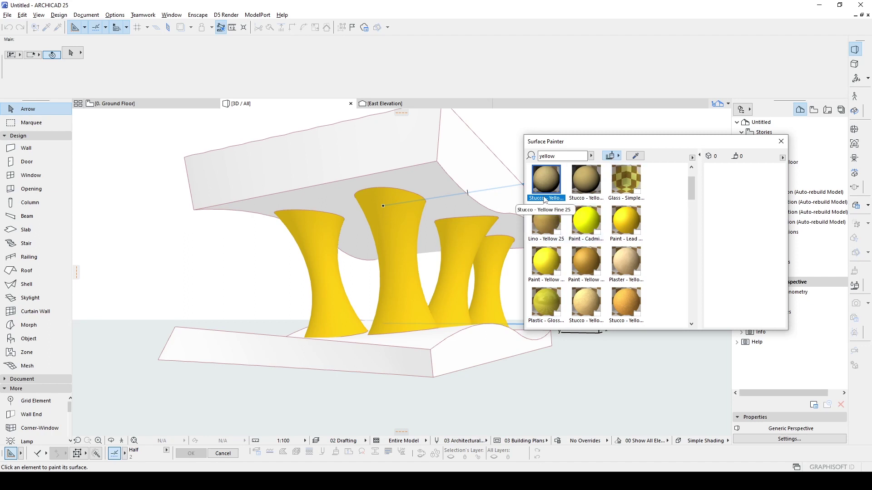
click(455, 207)
mouse_move(336, 292)
shift+middle_down()
mouse_move(309, 267)
mouse_move(308, 294)
mouse_move(335, 284)
shift+middle_up()
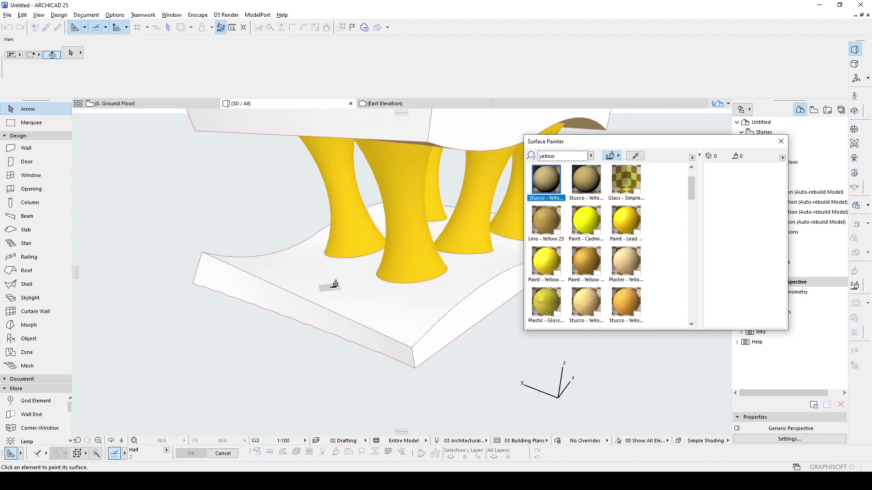
click(335, 284)
Add the lead yellow paint surface to the project and paint the lower shell's top and the upper shell's underside with it.
click(626, 220)
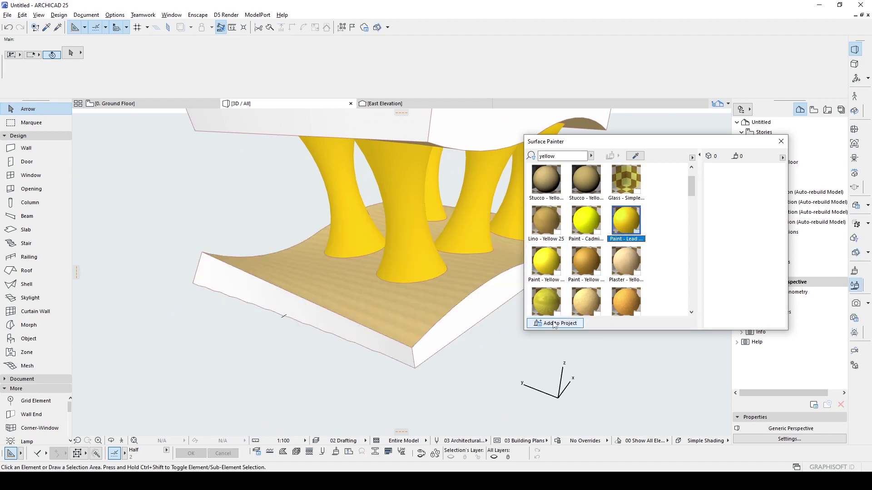
click(349, 289)
shift+middle_drag(329, 272, 409, 165)
click(432, 158)
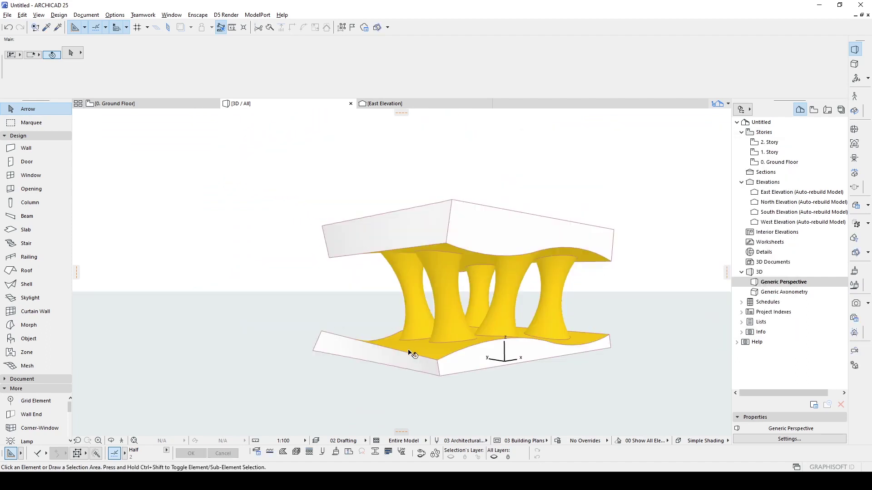
scroll(408, 353, up, 1)
shift+middle_drag(606, 377, 447, 353)
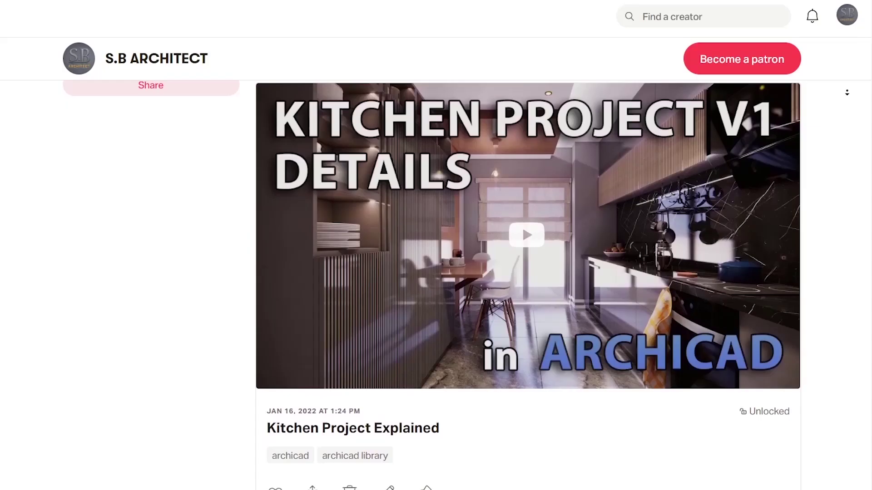
scroll(844, 109, down, 15)
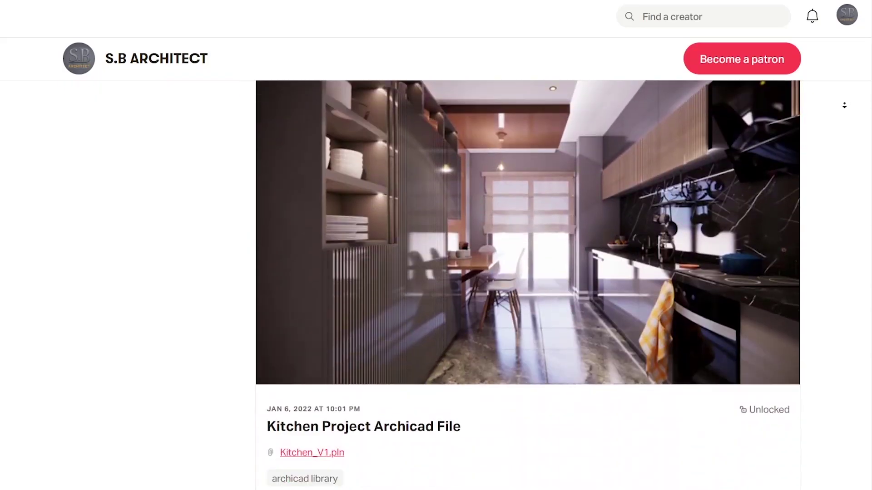
scroll(843, 110, down, 20)
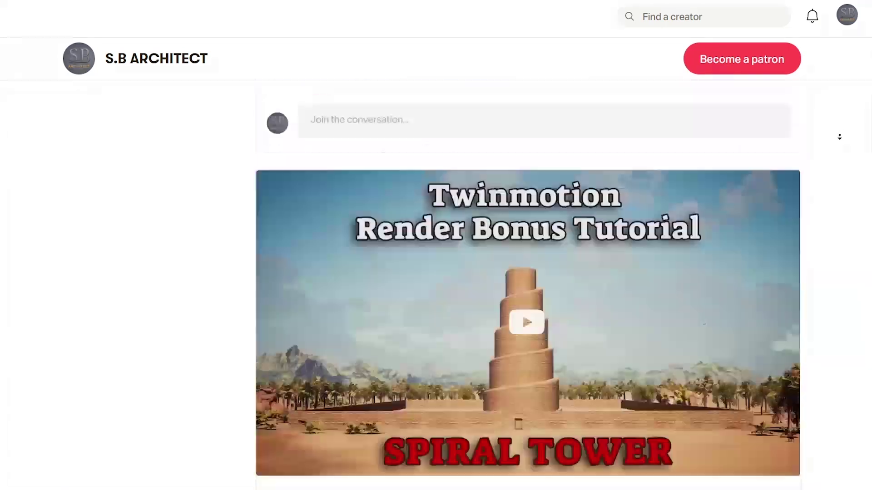
scroll(838, 139, down, 20)
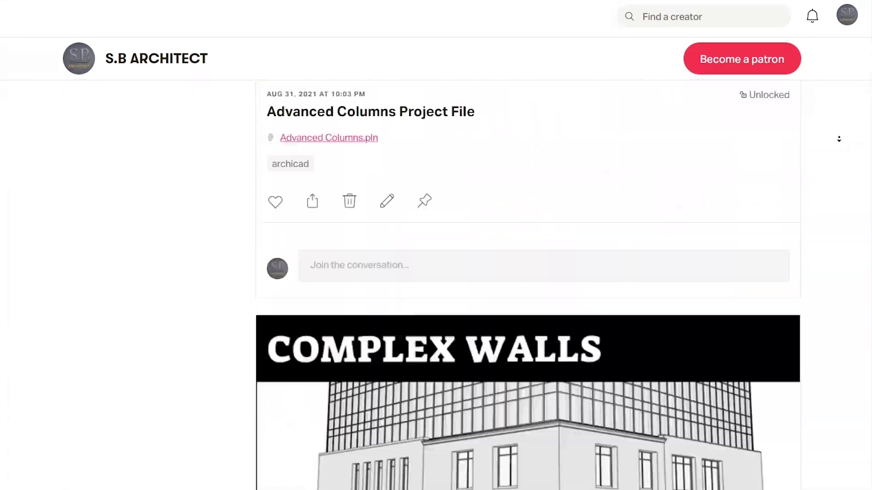